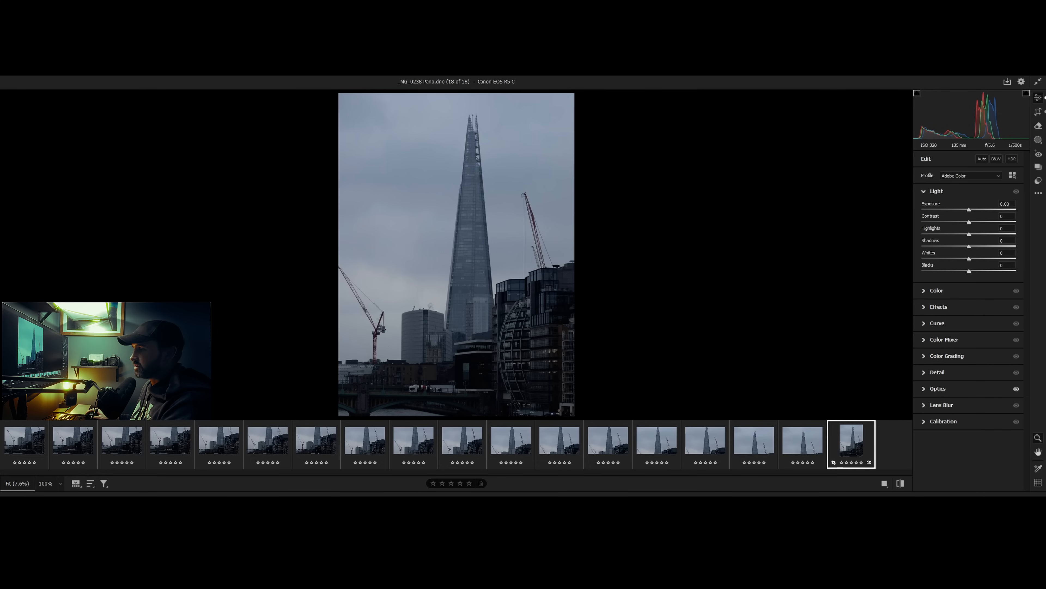
Step: Review the source frames from the base to the tip of the tower and return to the merged panorama
click(26, 447)
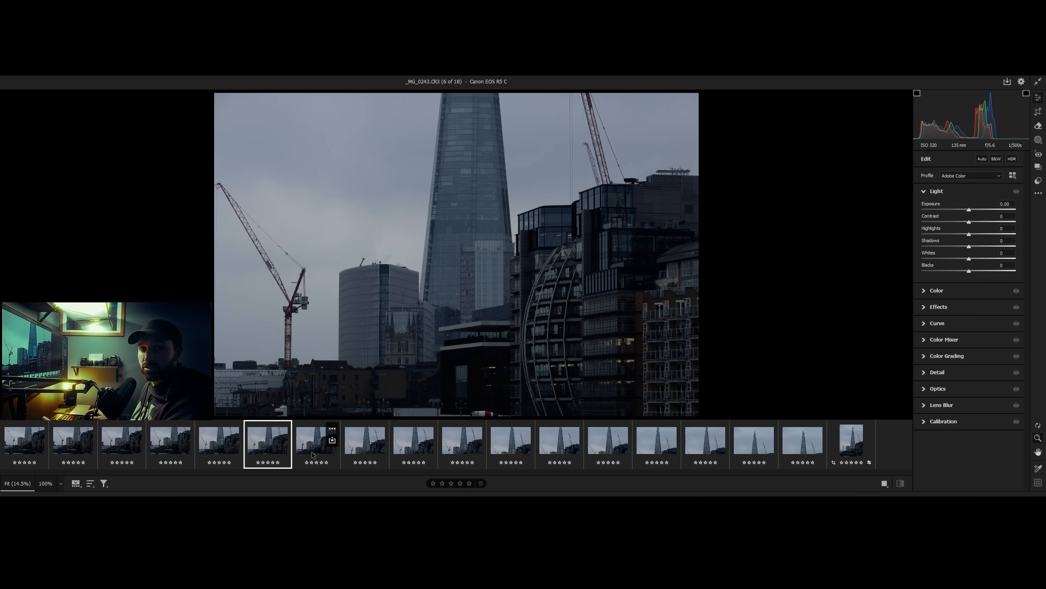
click(529, 447)
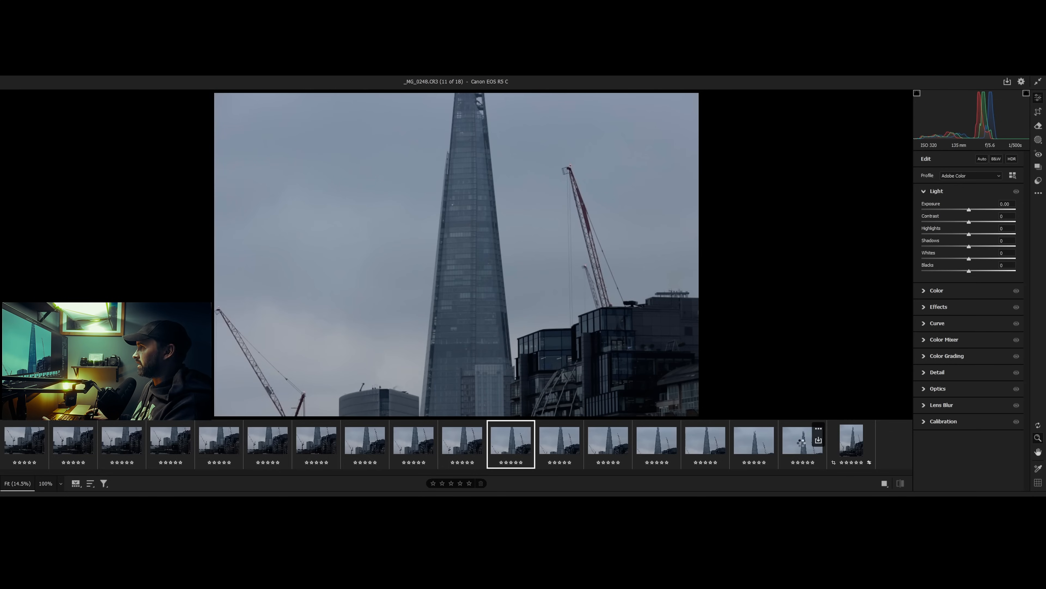
click(802, 446)
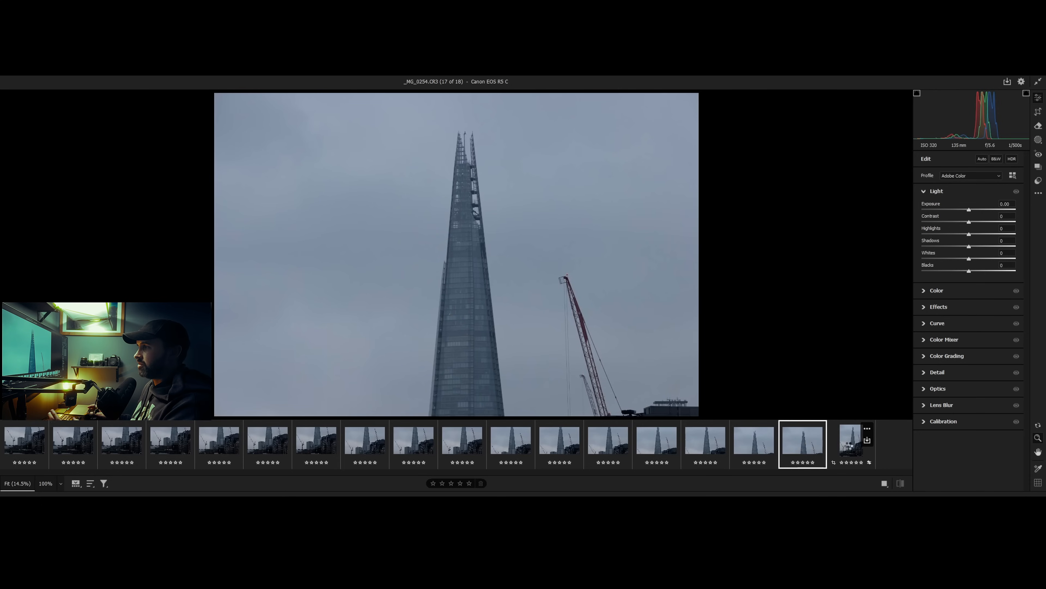
click(849, 448)
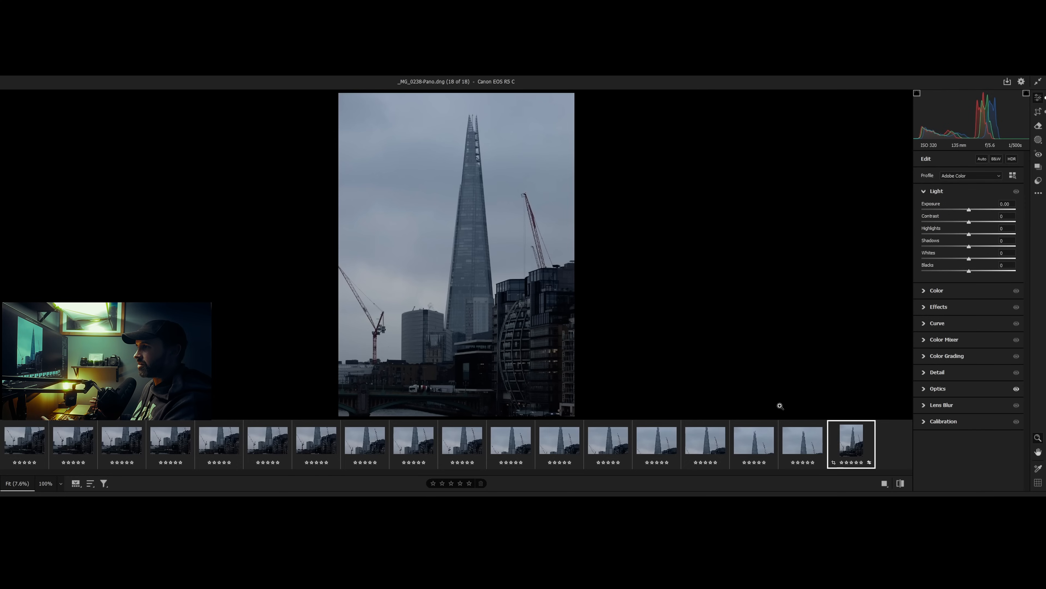
Step: Inspect the lower part of the panorama up close, around the crane, the round building and the rooftops
drag(410, 356, 406, 226)
drag(368, 298, 461, 300)
mouse_move(381, 382)
mouse_down()
mouse_move(404, 353)
mouse_move(383, 375)
mouse_move(367, 299)
mouse_move(362, 367)
mouse_move(386, 402)
mouse_up()
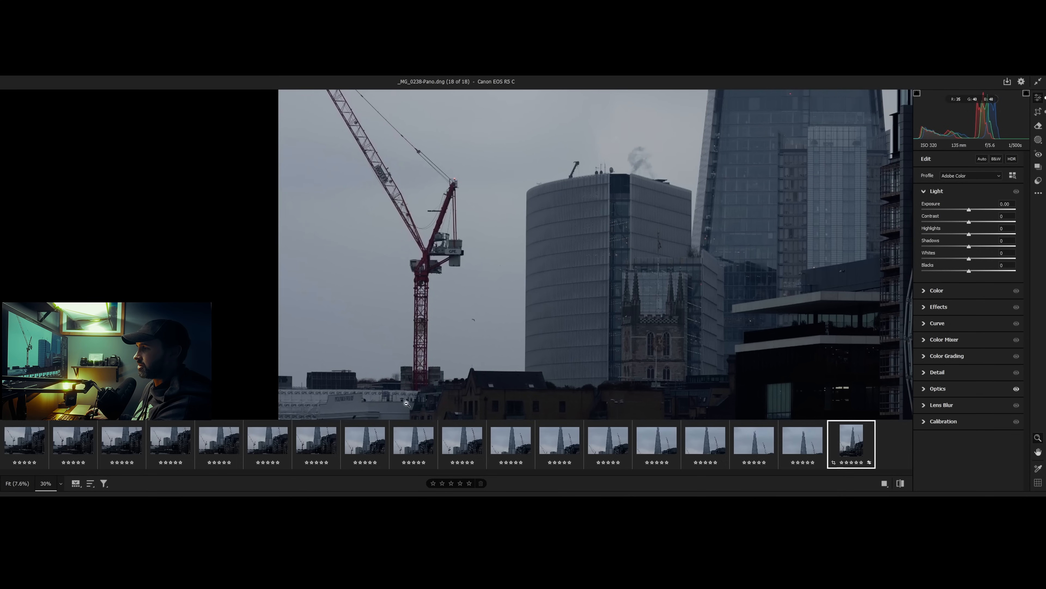
key(ctrl+plus)
drag(346, 350, 486, 271)
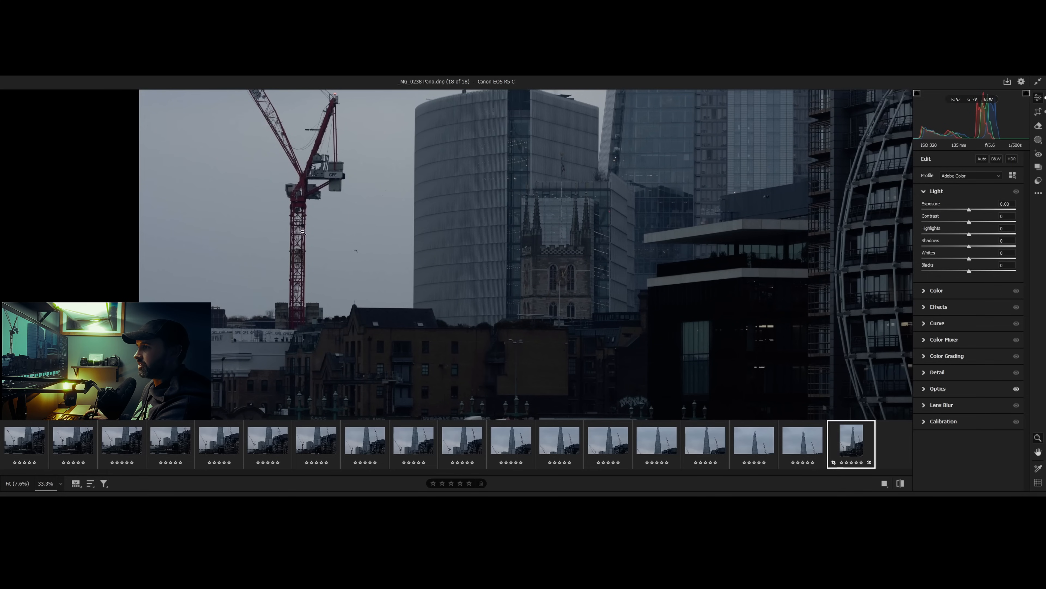
mouse_move(432, 313)
mouse_down()
mouse_move(425, 344)
mouse_move(414, 322)
mouse_up()
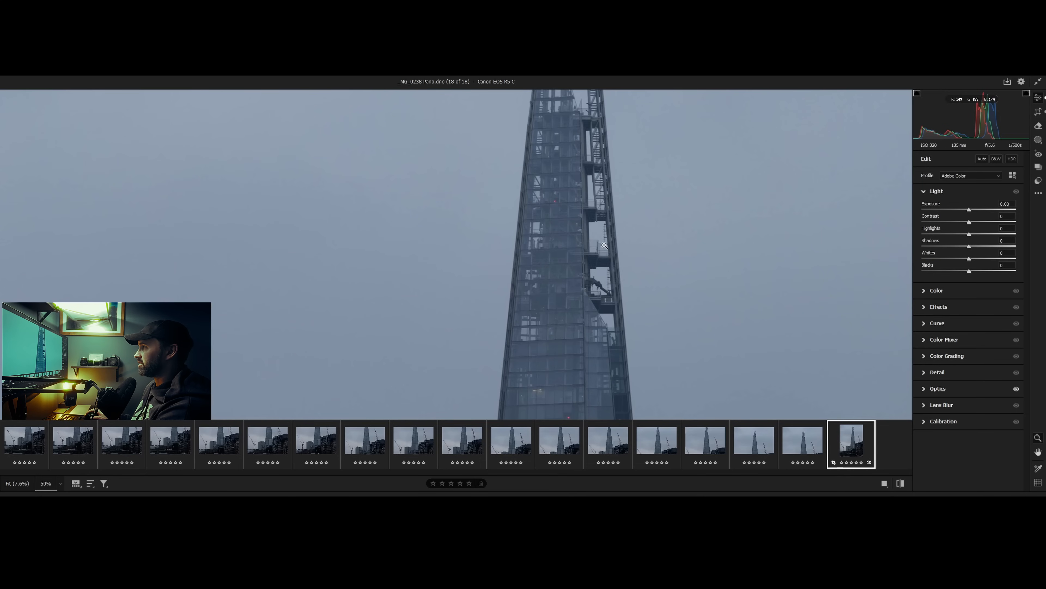
Step: Examine the tower's spire and the surrounding sky up close, and return to the full panorama
drag(582, 162, 576, 369)
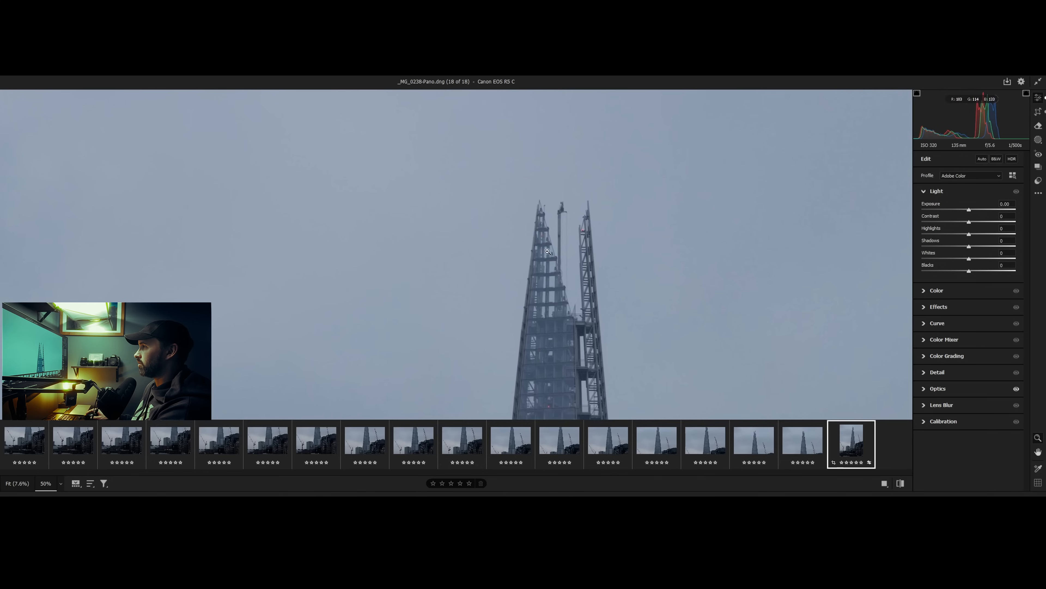
scroll(532, 317, down, 3)
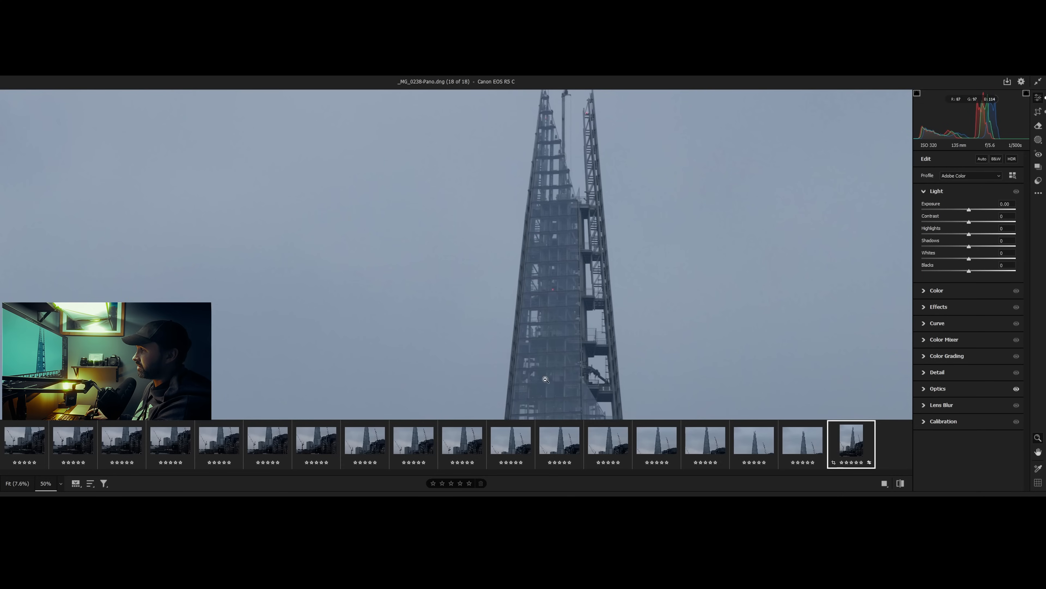
drag(546, 379, 569, 297)
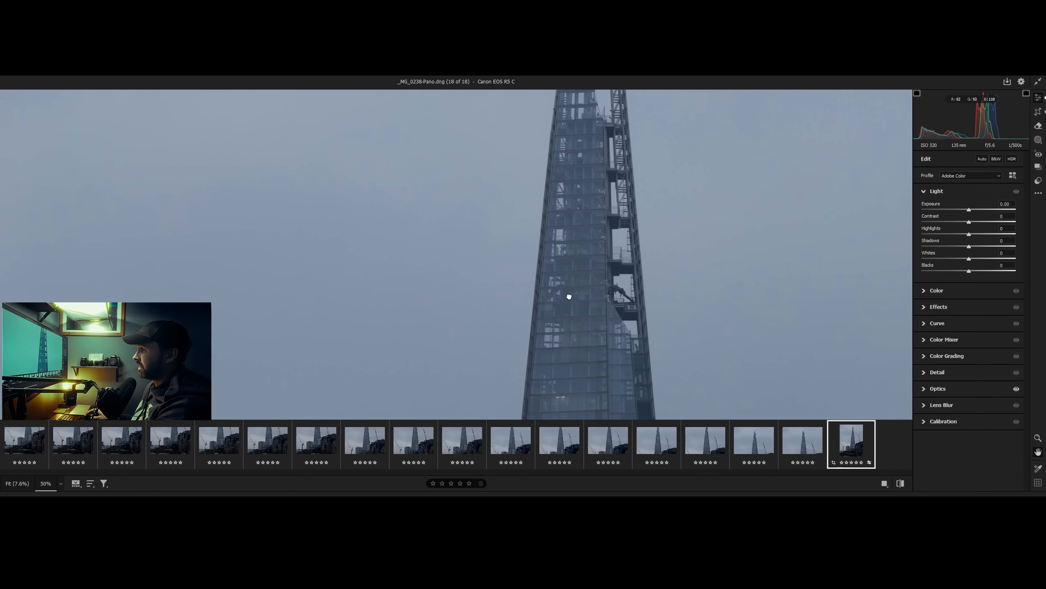
alt+click(543, 330)
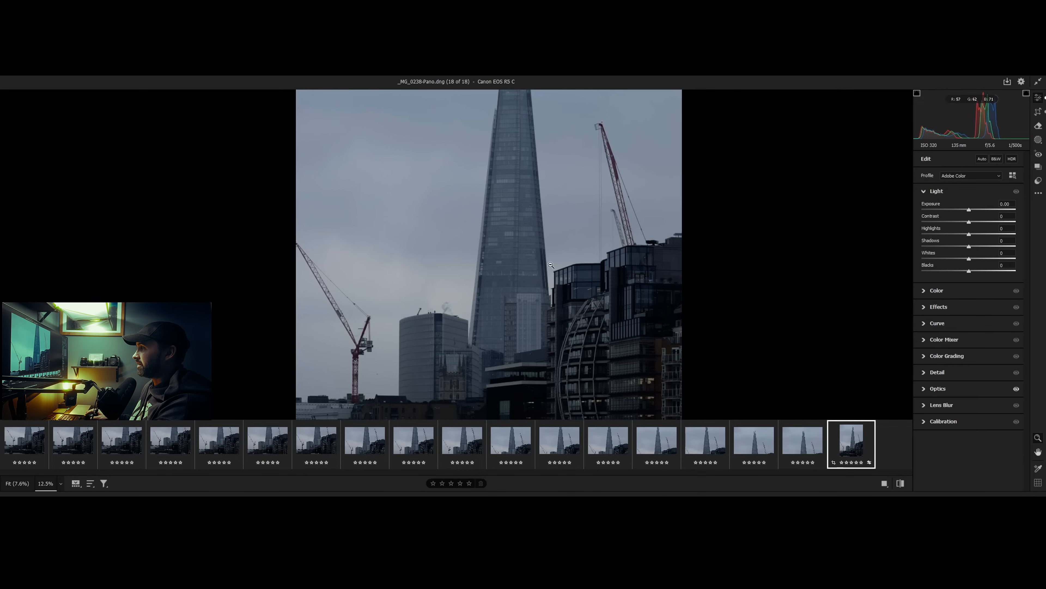
drag(654, 196, 670, 267)
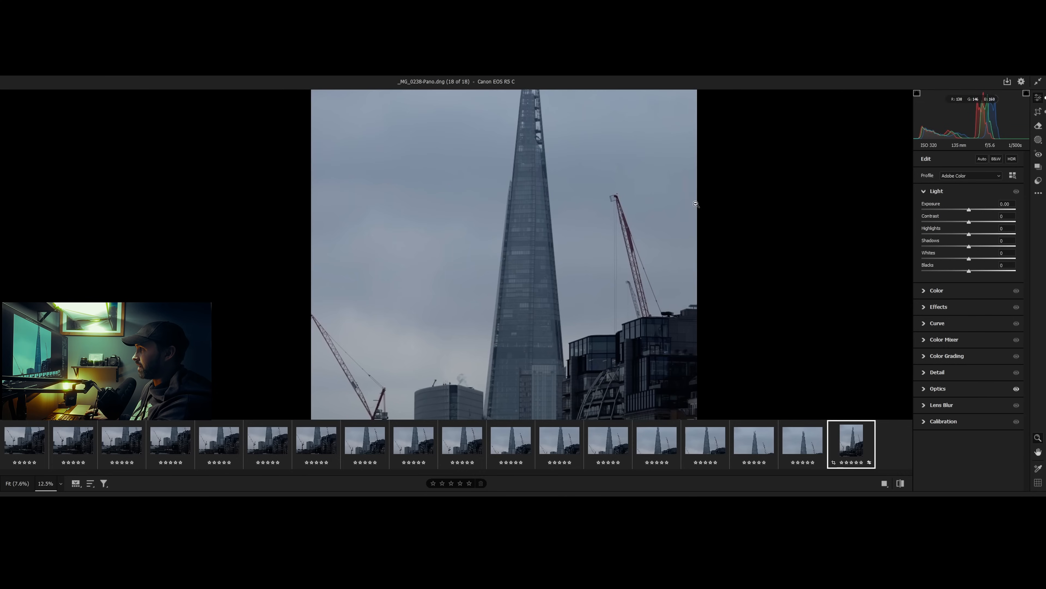
drag(631, 145, 643, 251)
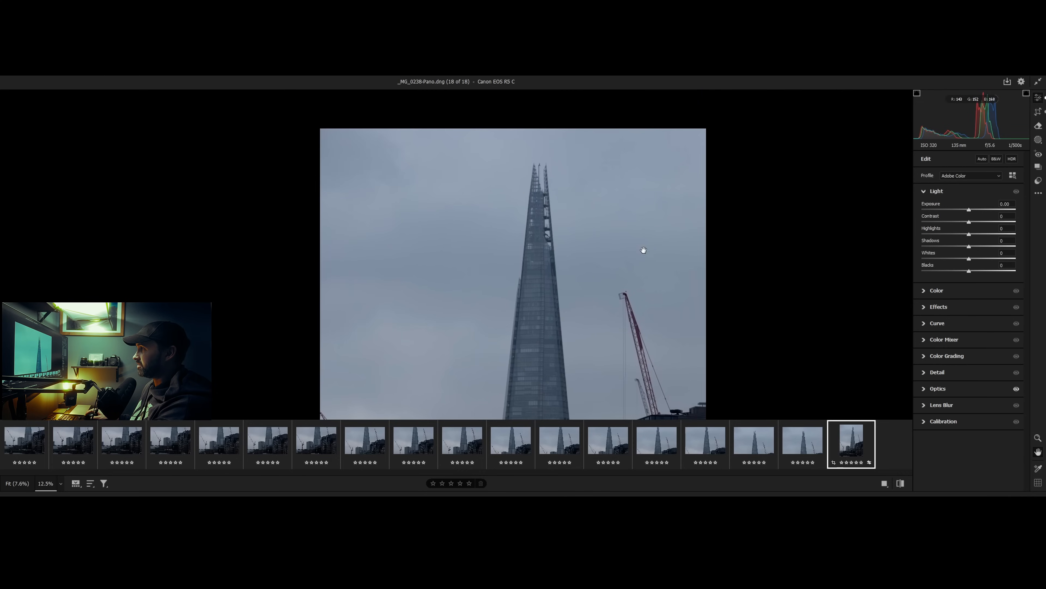
click(473, 386)
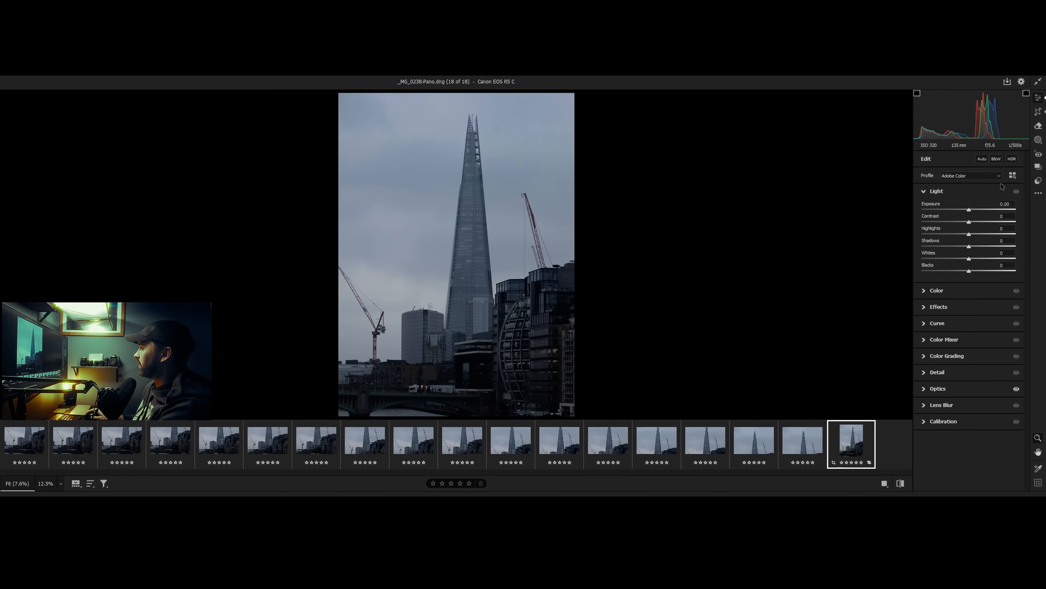
Step: Convert the panorama to black and white and apply the B&W Green Filter v2 profile
click(995, 160)
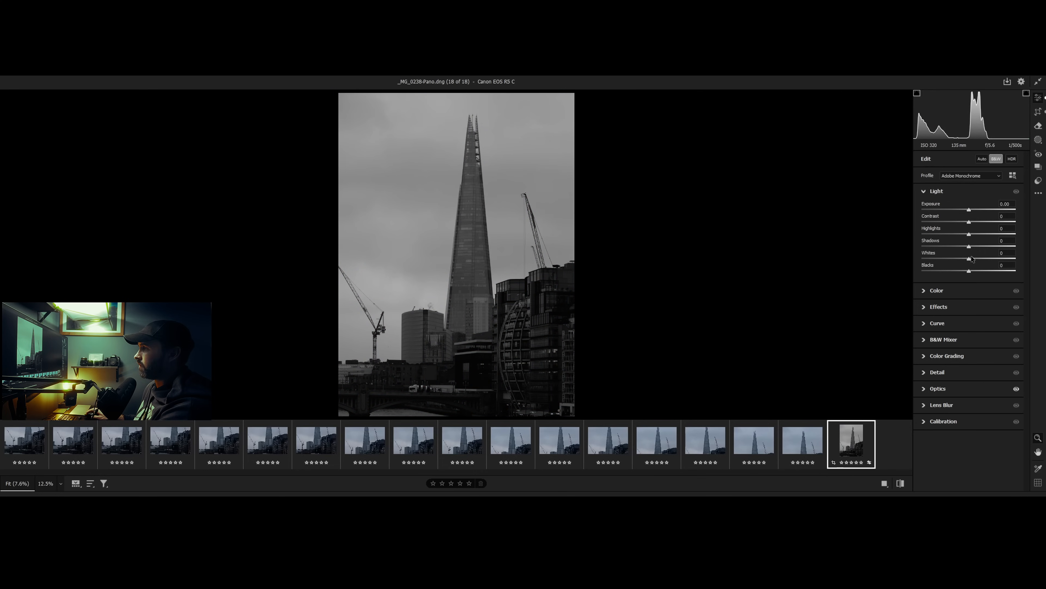
click(1012, 175)
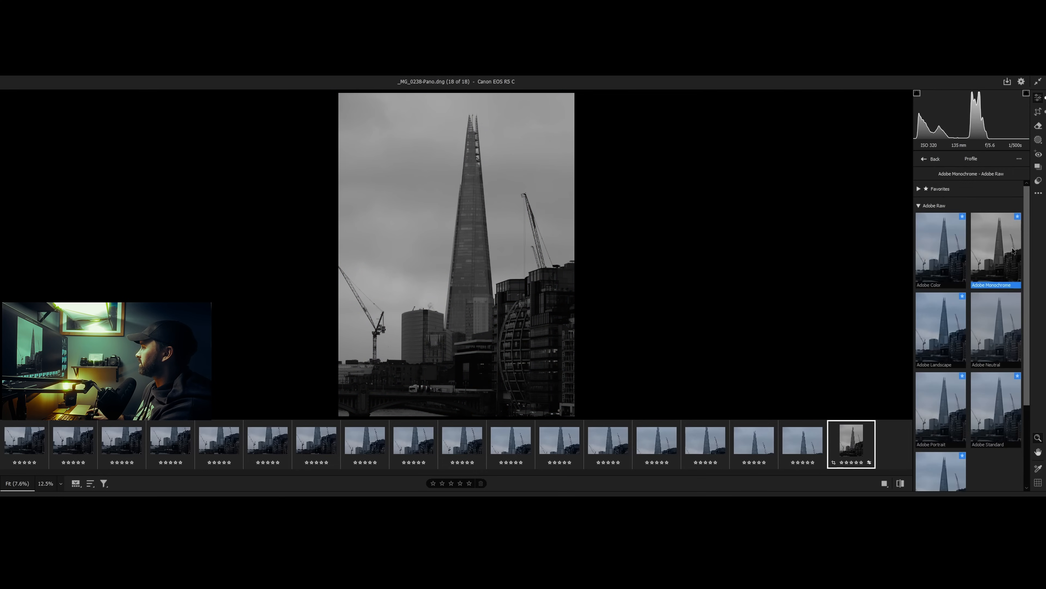
click(927, 158)
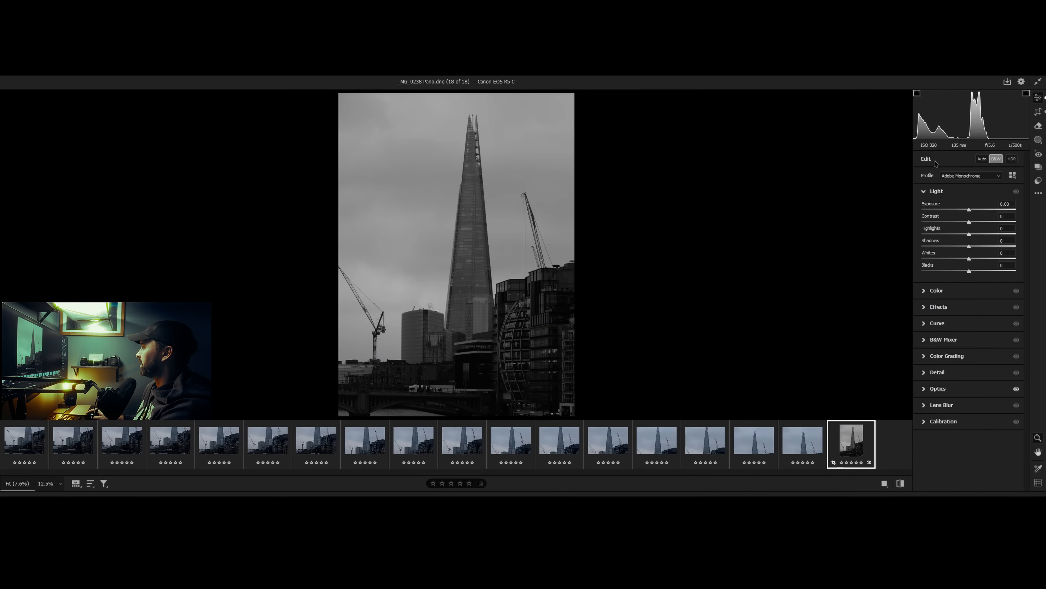
click(1014, 177)
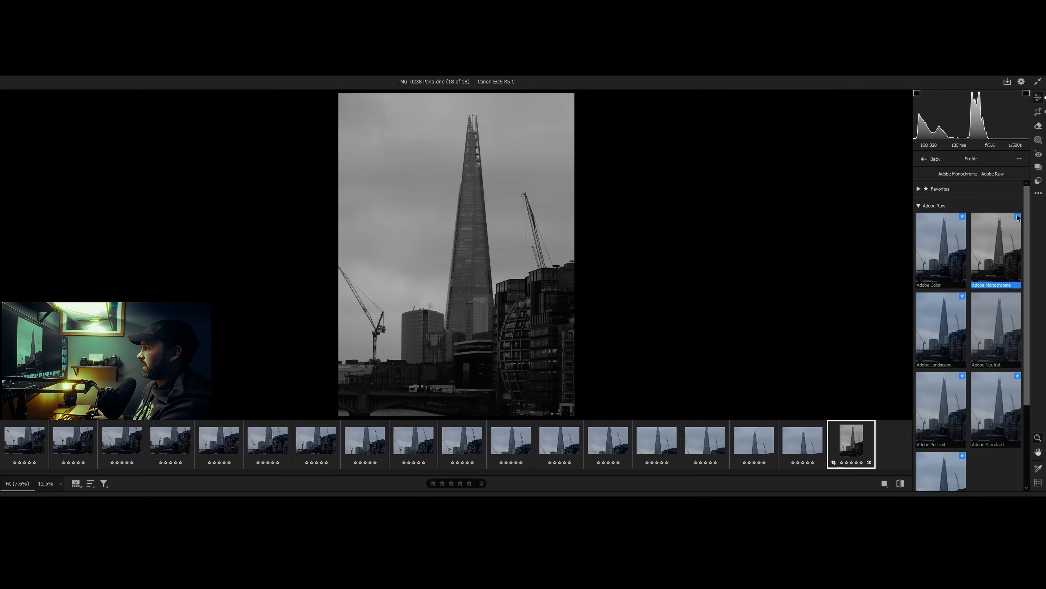
click(996, 301)
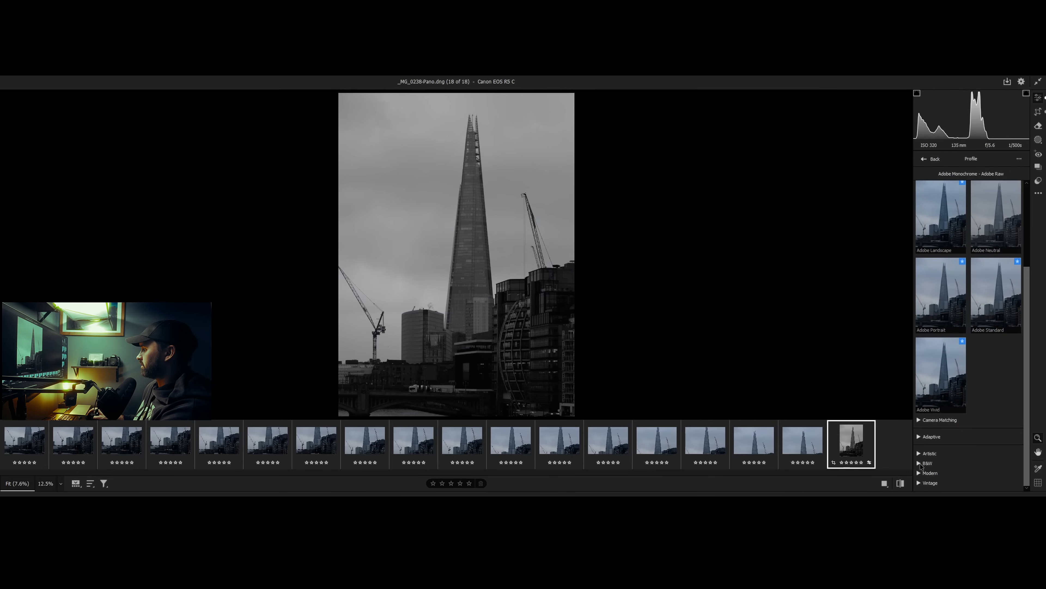
click(921, 464)
scroll(948, 424, down, 10)
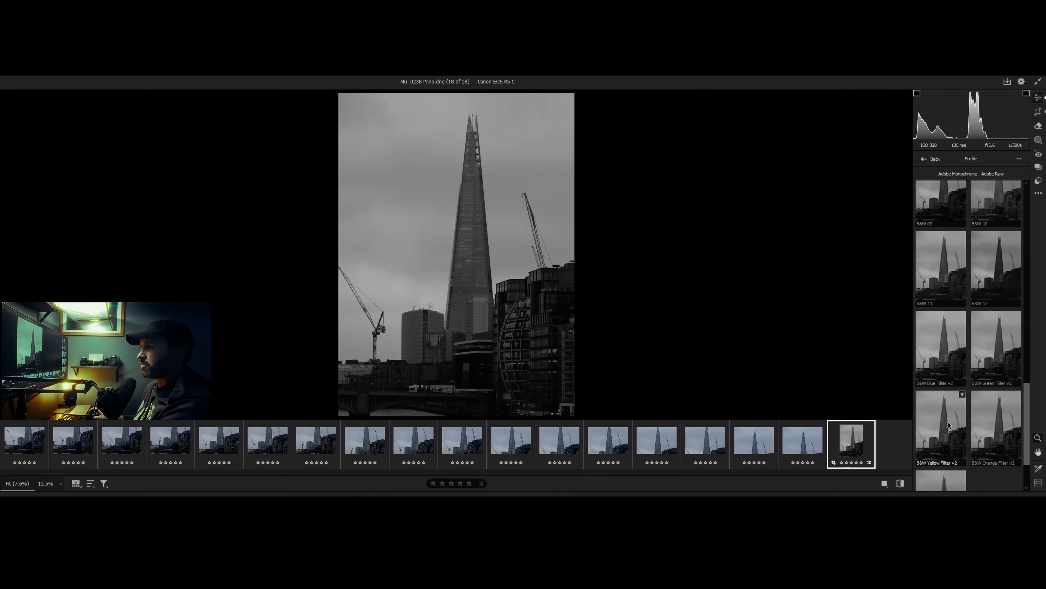
scroll(949, 422, down, 2)
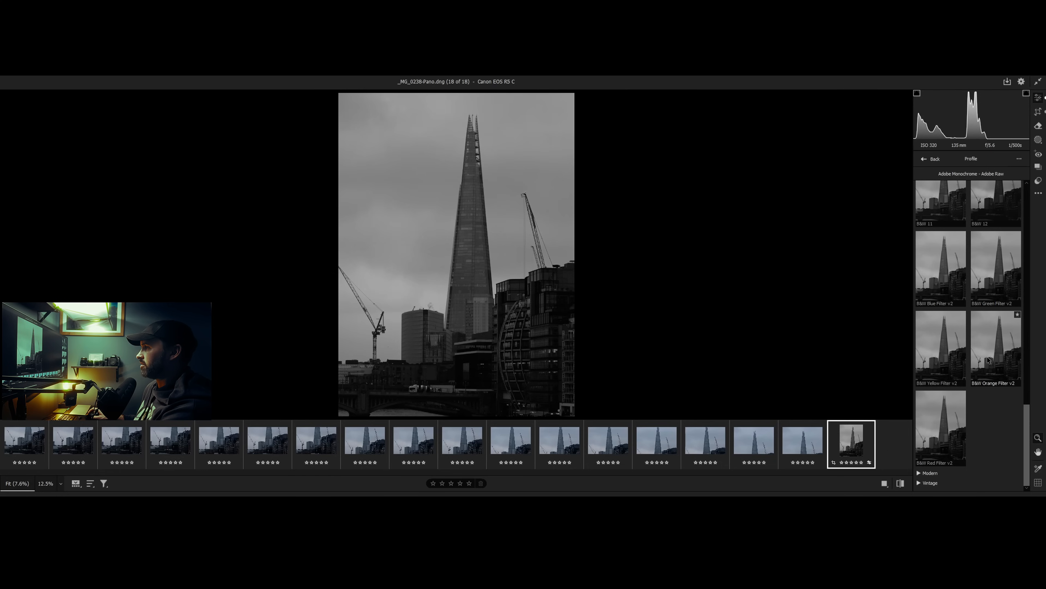
click(985, 285)
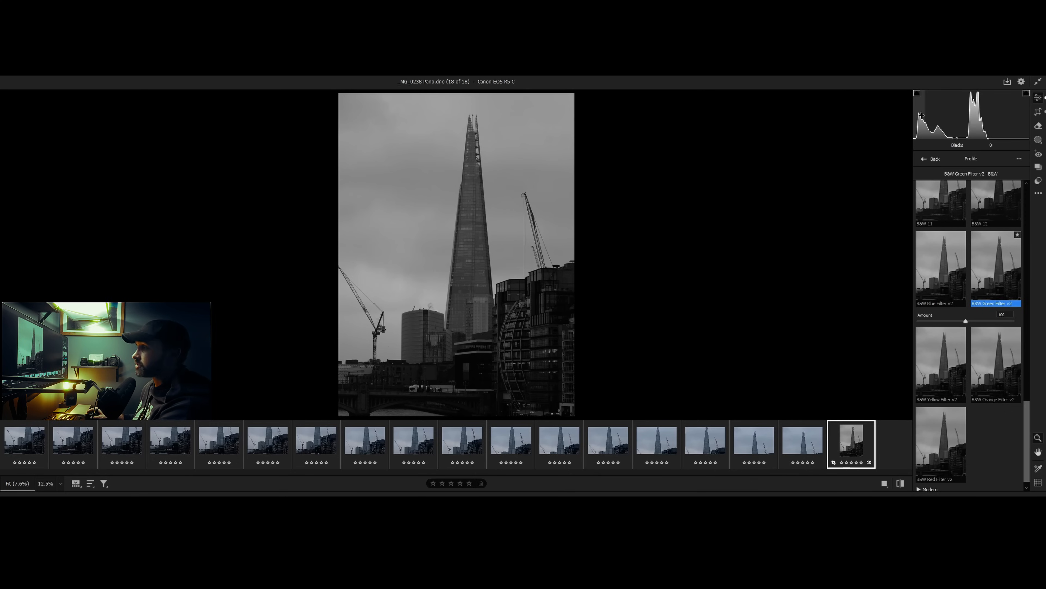
click(927, 159)
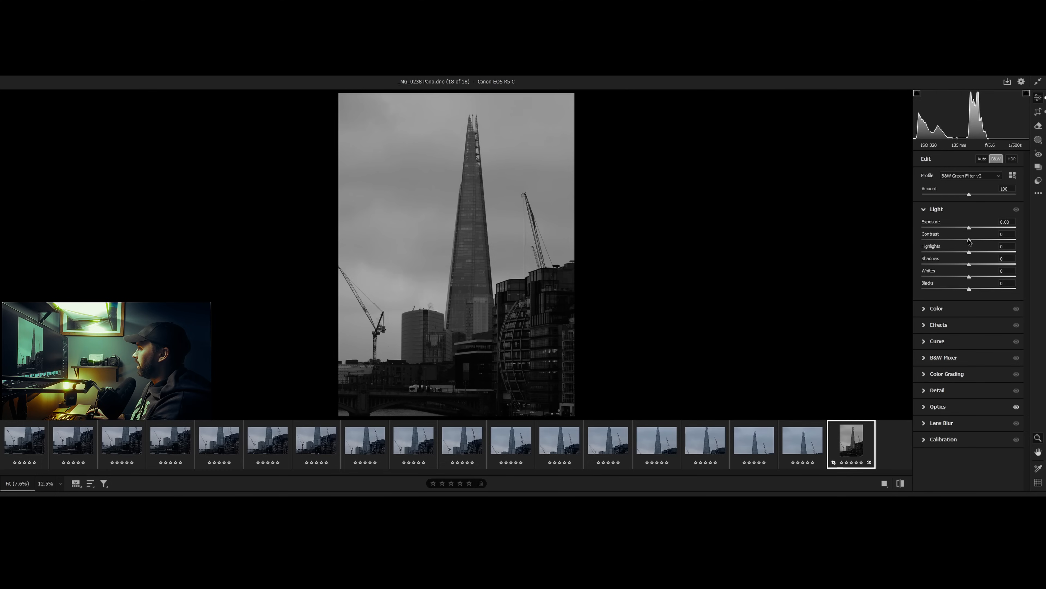
Step: Set the panorama's contrast to +13 and highlights to +94
drag(970, 240, 1014, 254)
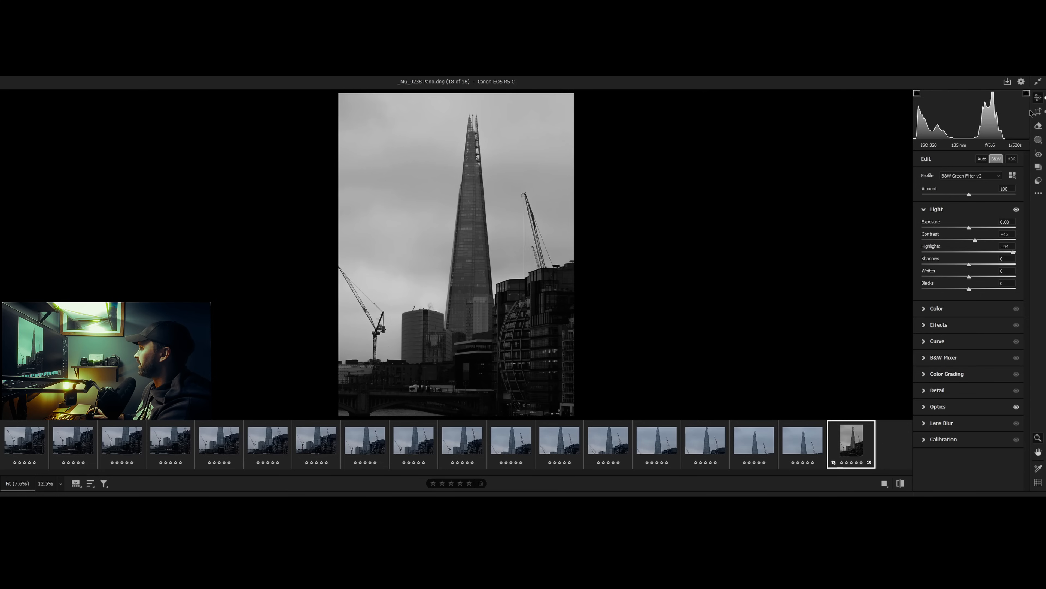
Step: Test highlight and shadow clipping with exposure at +4.80 and -5.00, restoring exposure to 0
drag(969, 231, 1015, 236)
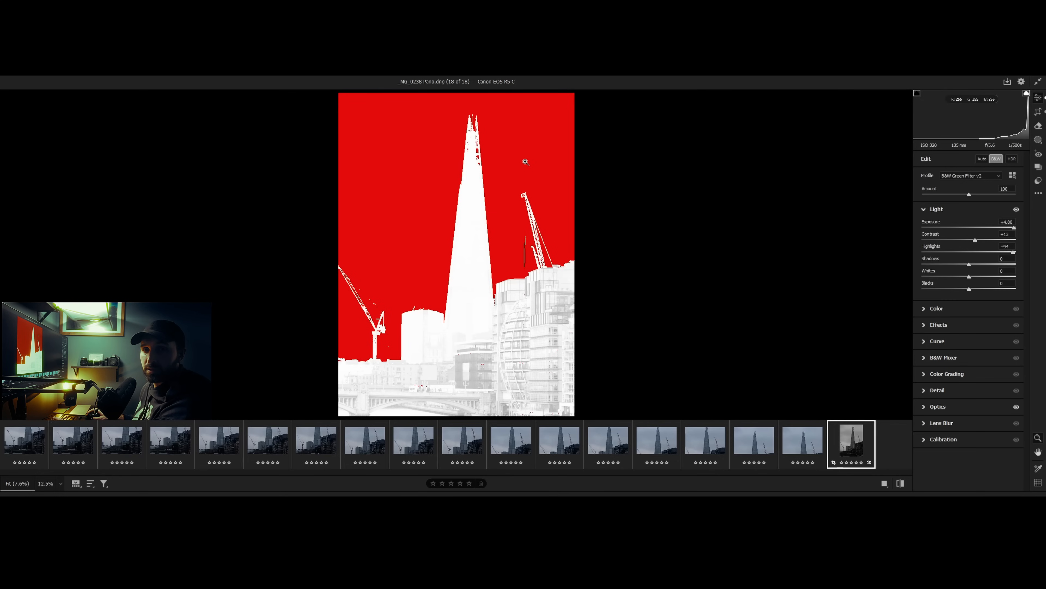
key(ctrl+z)
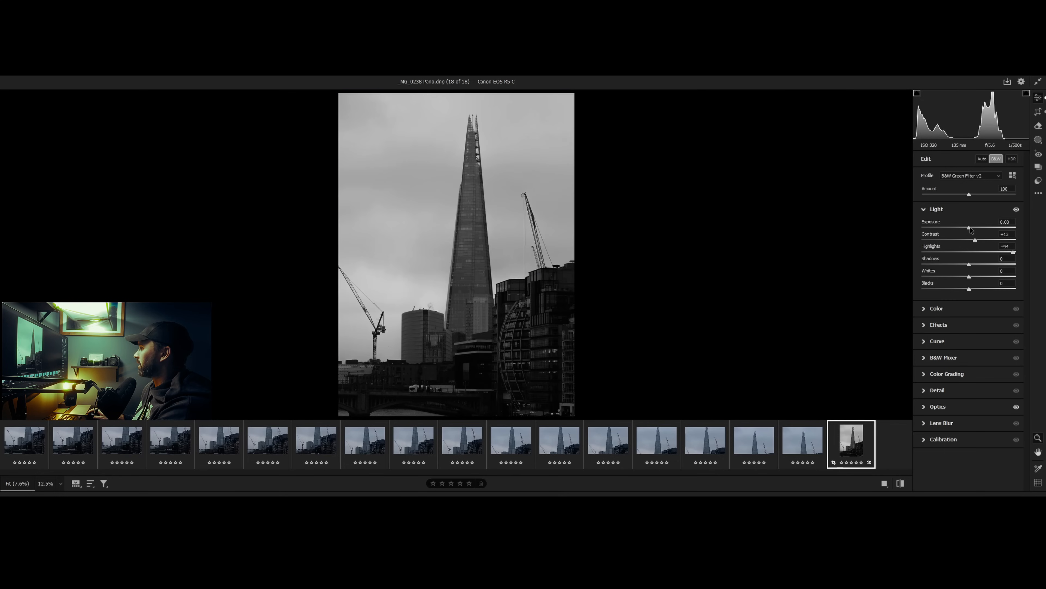
drag(969, 229, 911, 225)
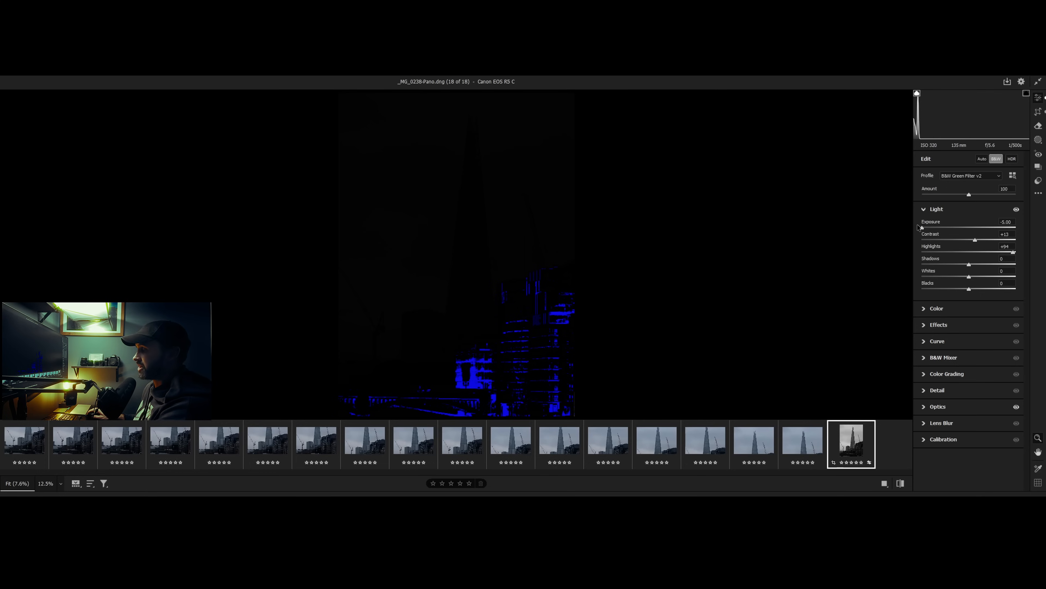
drag(919, 227, 926, 229)
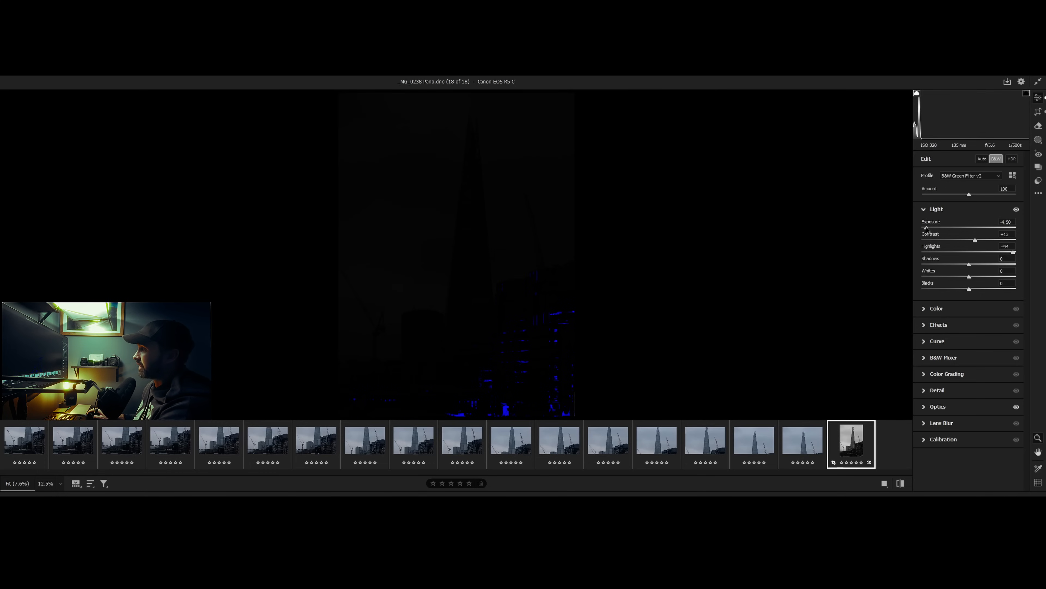
double_click(930, 228)
Step: Set the highlights to +77, shadows to +11, whites to +57 and blacks to -19, checking for shadow clipping
click(1010, 258)
drag(1001, 253, 1001, 284)
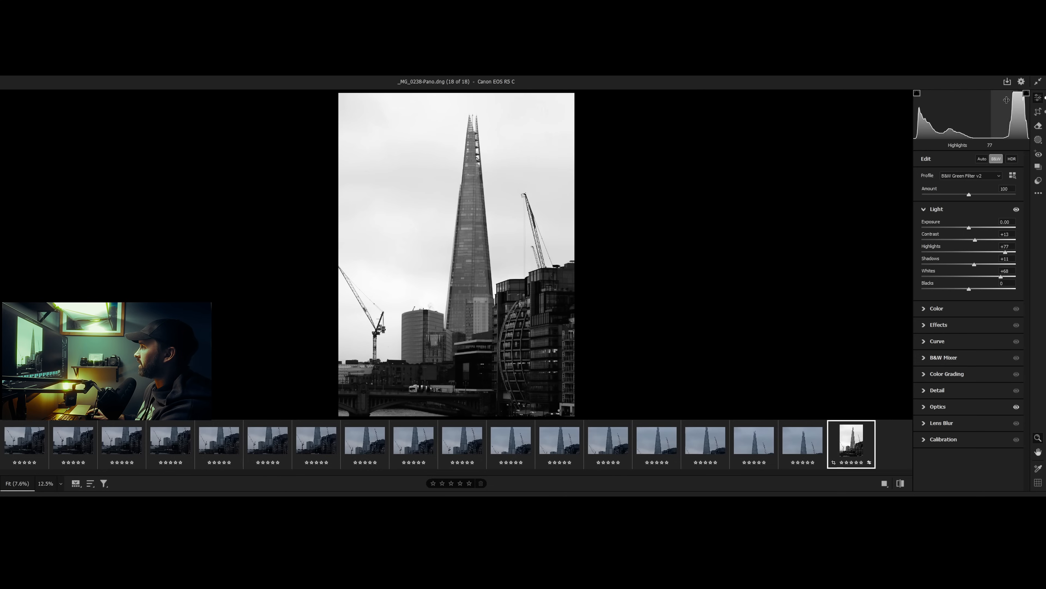
click(996, 277)
mouse_move(968, 288)
mouse_down()
mouse_move(949, 289)
mouse_move(960, 291)
mouse_up()
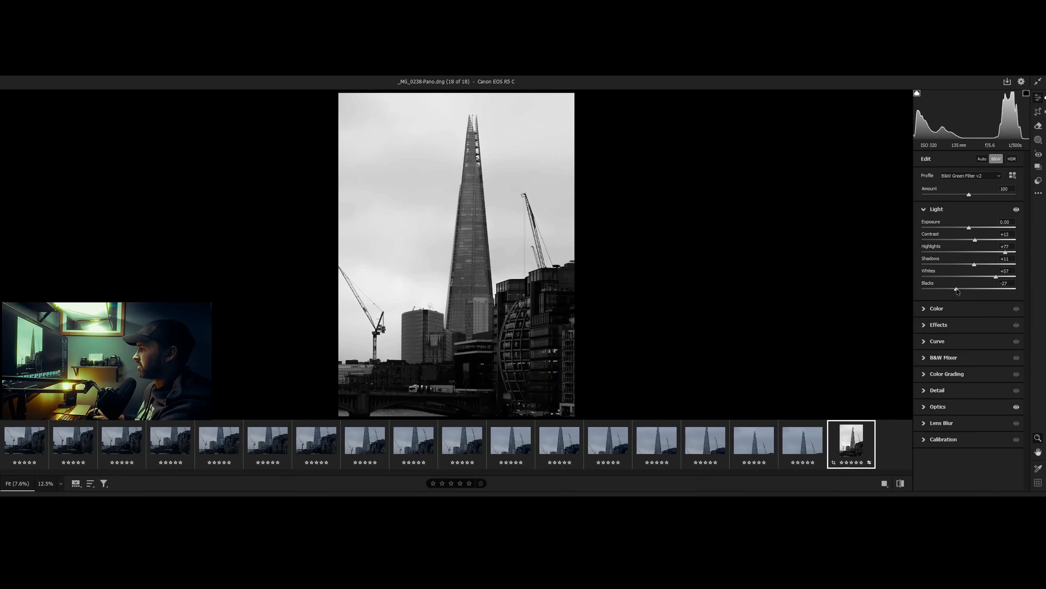
drag(957, 291, 958, 292)
drag(960, 289, 958, 289)
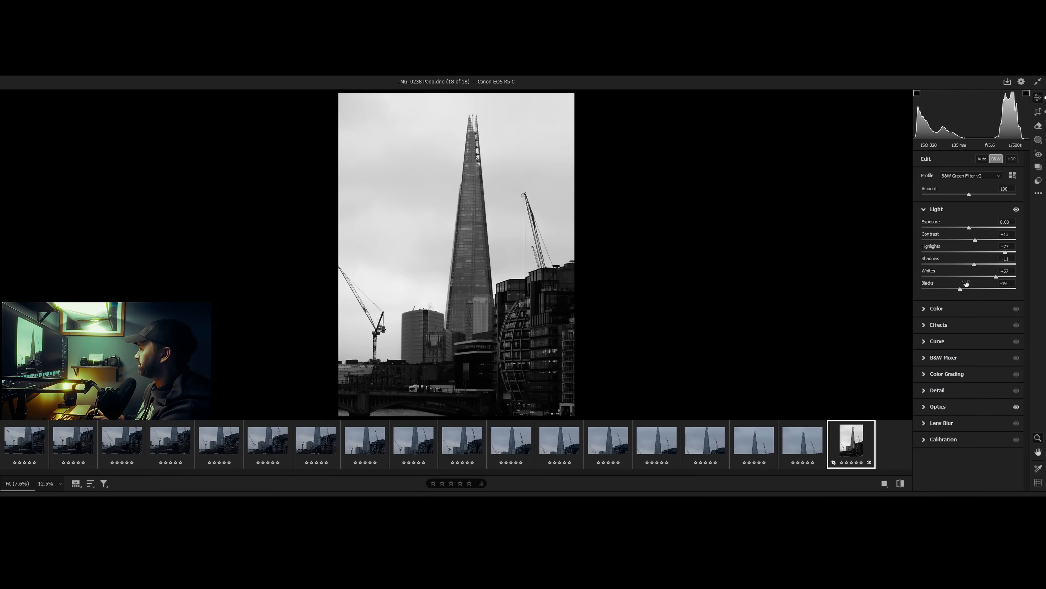
Step: Set the panorama's texture to +9 and clarity to +10
click(947, 325)
mouse_move(970, 262)
mouse_down()
mouse_move(978, 272)
mouse_move(962, 285)
mouse_move(976, 287)
mouse_move(971, 280)
mouse_up()
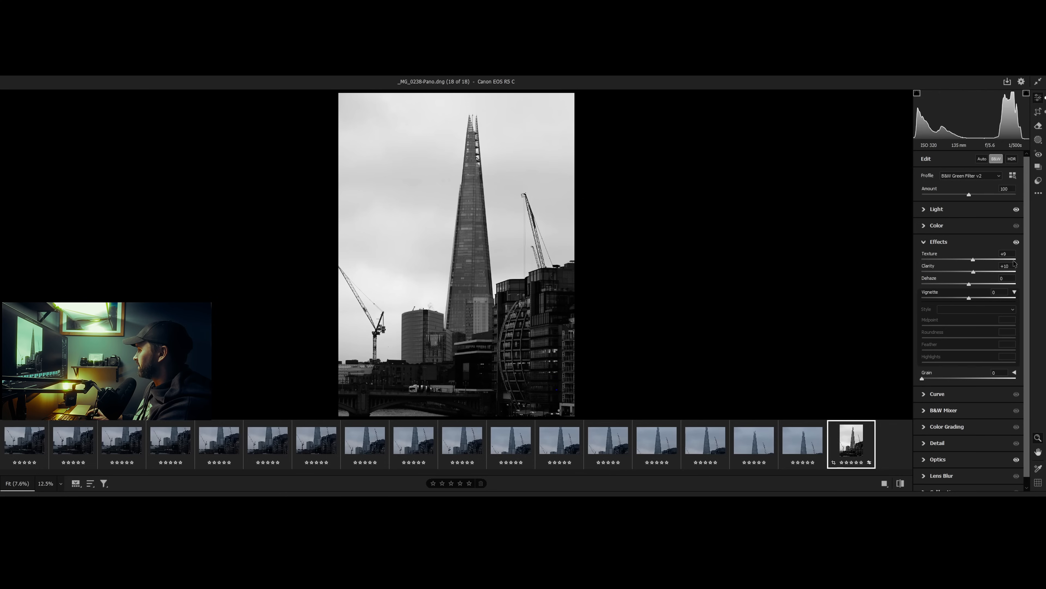
Step: Apply manual luminance noise reduction to the panorama, judging the grain on the tower's facade at 100%
scroll(1024, 277, down, 1)
key(ctrl+plus)
key(ctrl+plus)
key(ctrl+plus)
key(ctrl+plus)
key(ctrl+plus)
key(ctrl+plus)
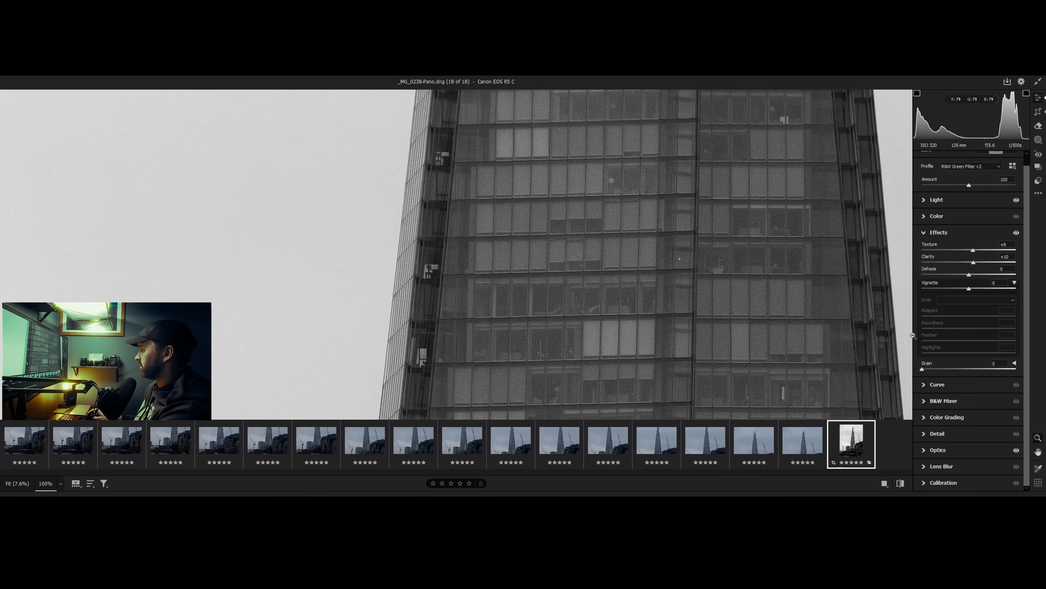
click(925, 437)
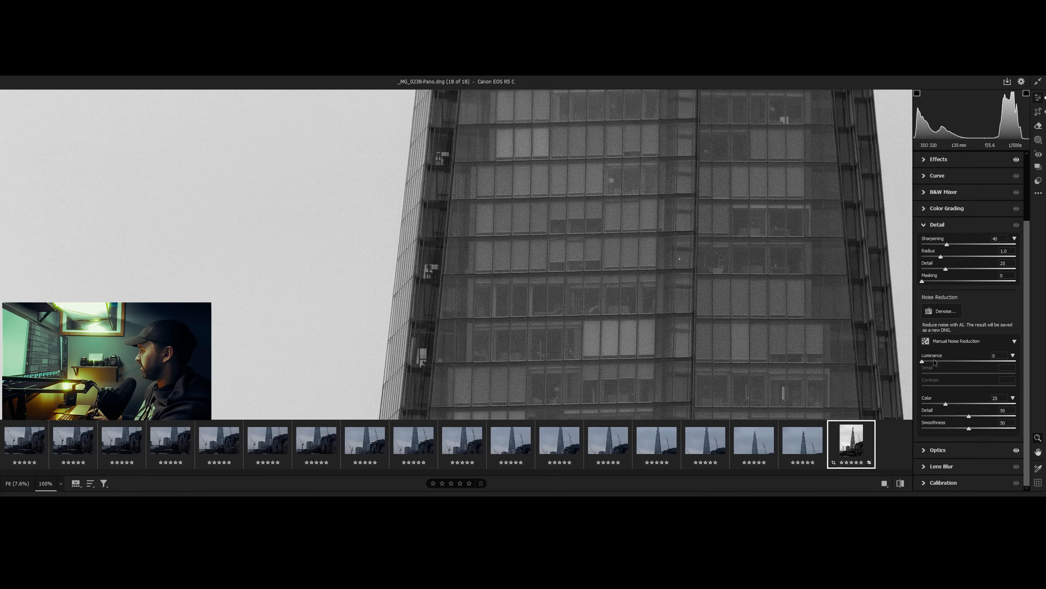
drag(929, 362, 947, 364)
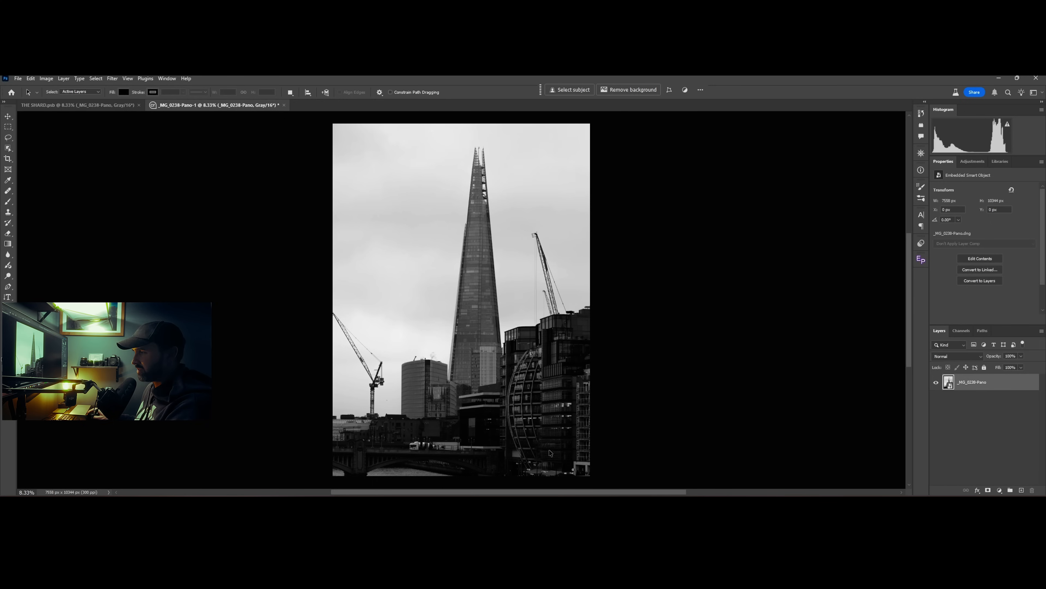
Step: Crop the panorama to a 5:7 ratio, trimming the right edge and the bridge with the trucks along the bottom
key(z)
drag(426, 454, 509, 439)
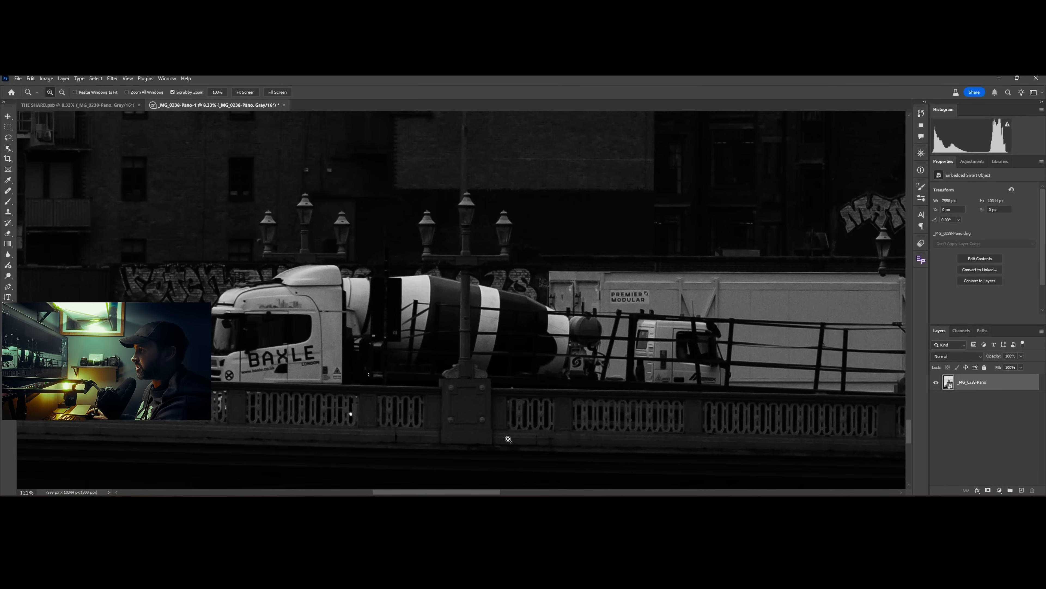
key(ctrl+0)
key(c)
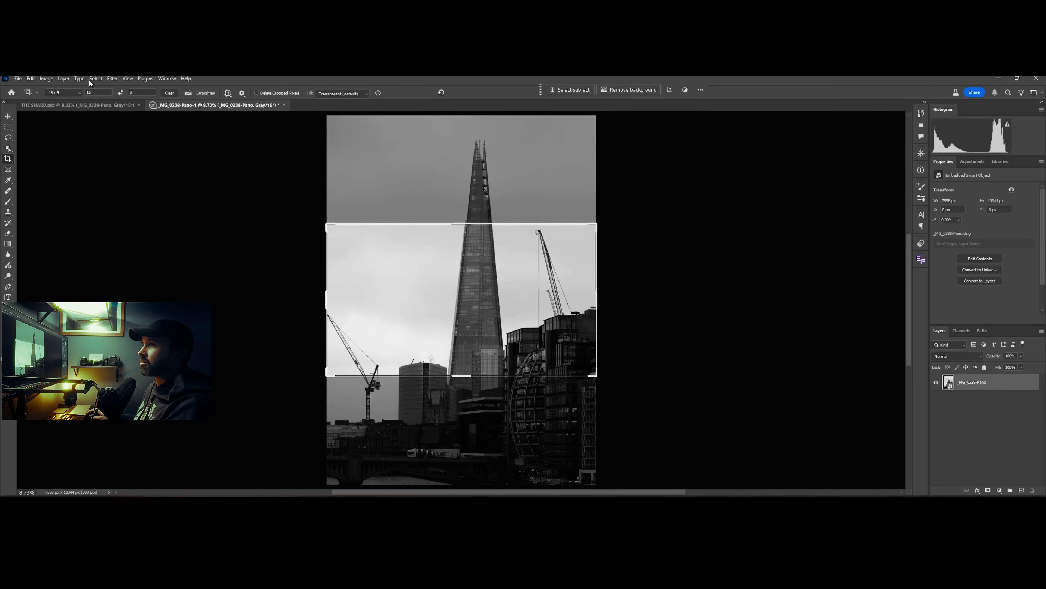
click(77, 92)
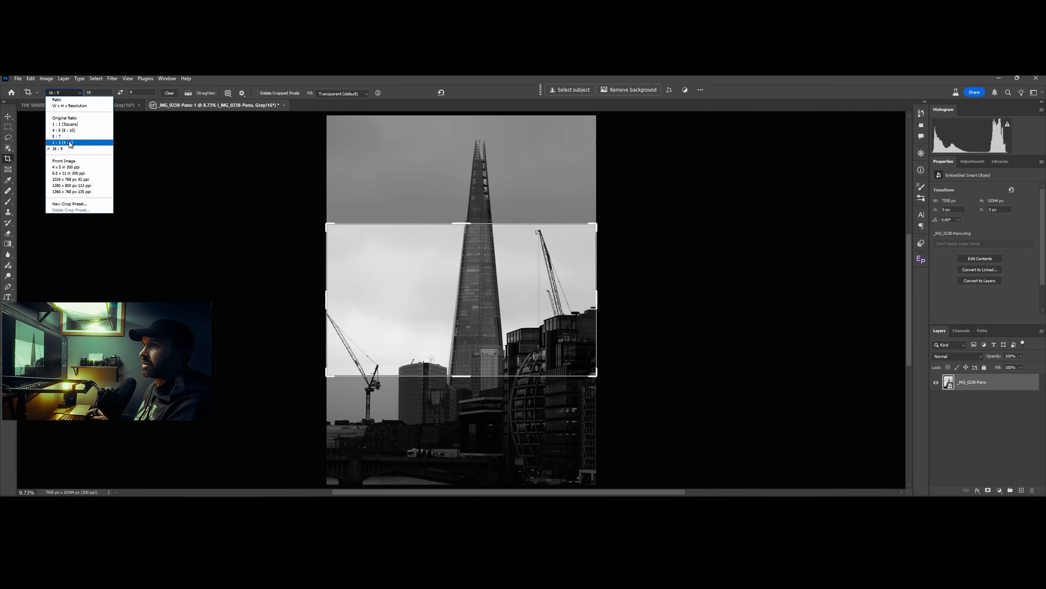
click(67, 136)
drag(574, 468, 572, 467)
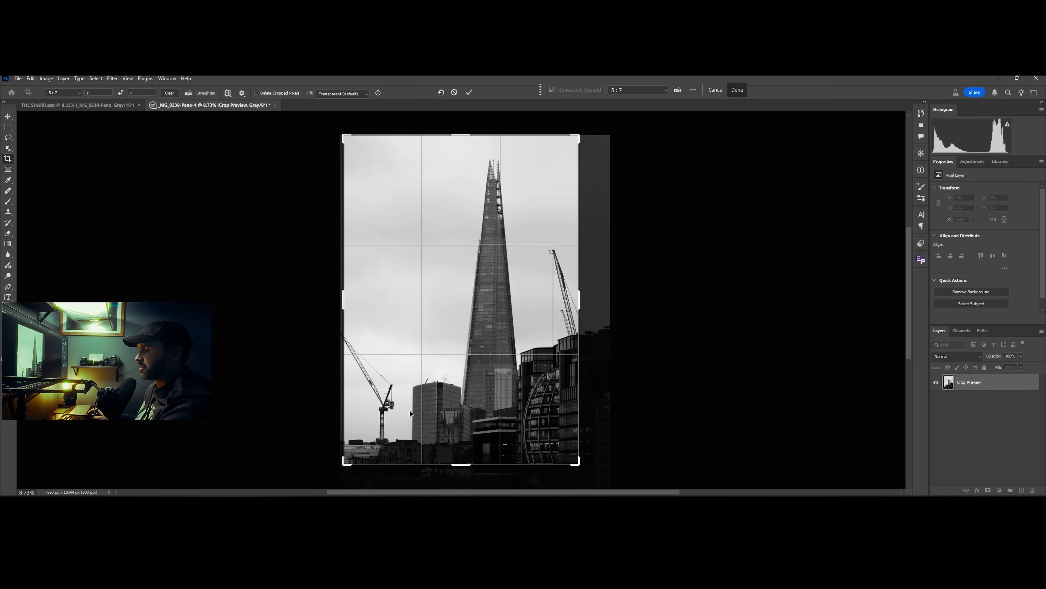
key(Return)
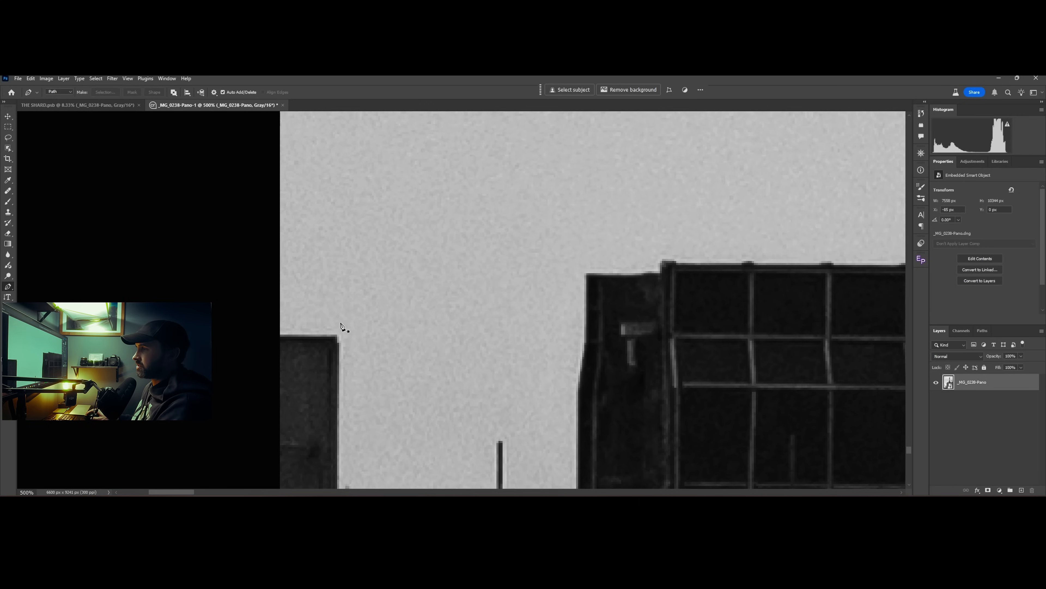
Step: Start a Pen path outside the canvas, tracing the roof and upper right wall of the dark building at the left edge
key(Caps_Lock)
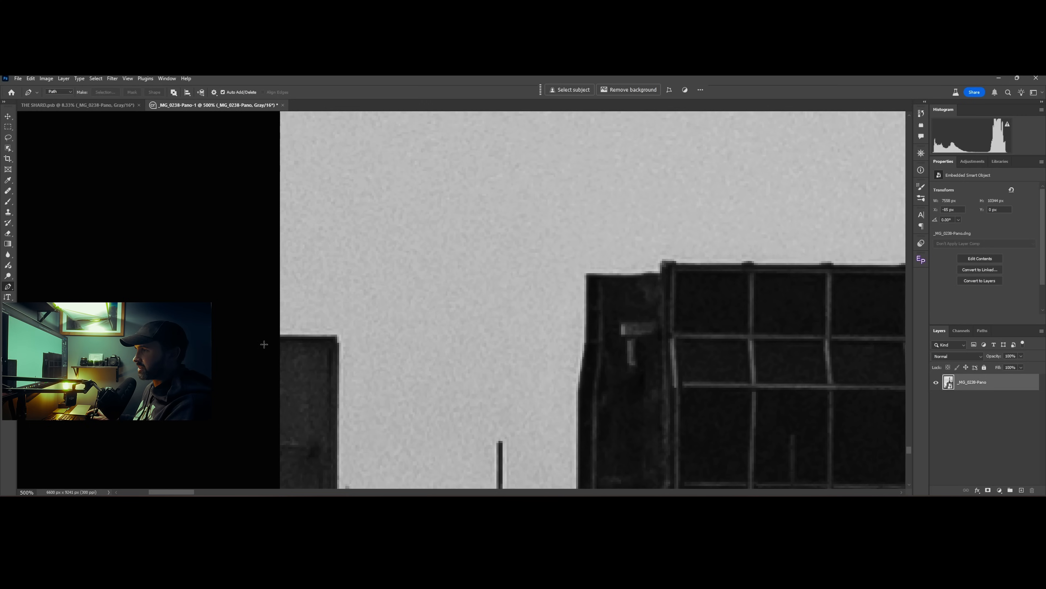
key(Caps_Lock)
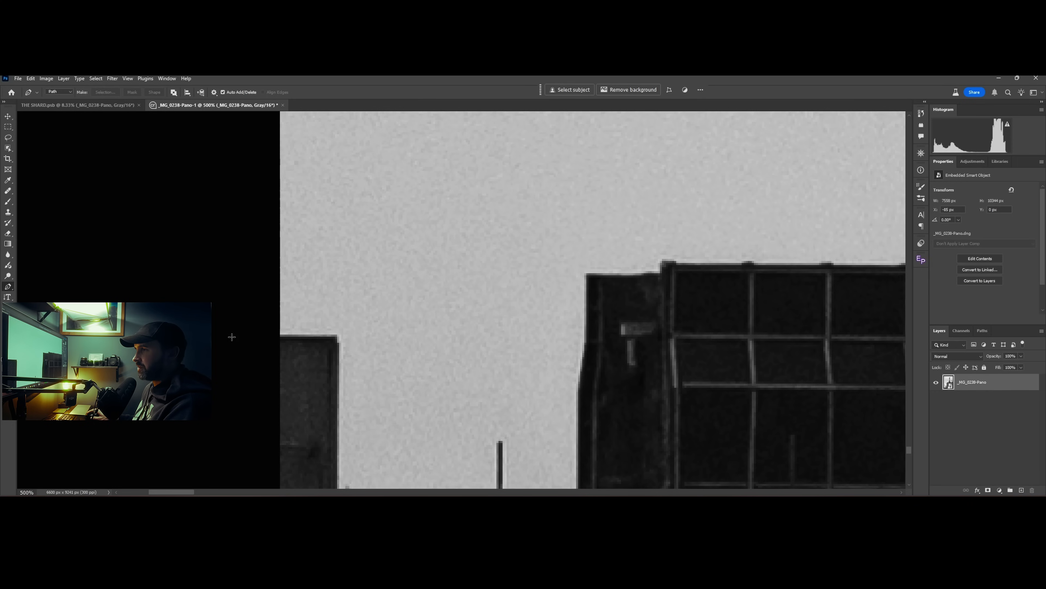
click(212, 338)
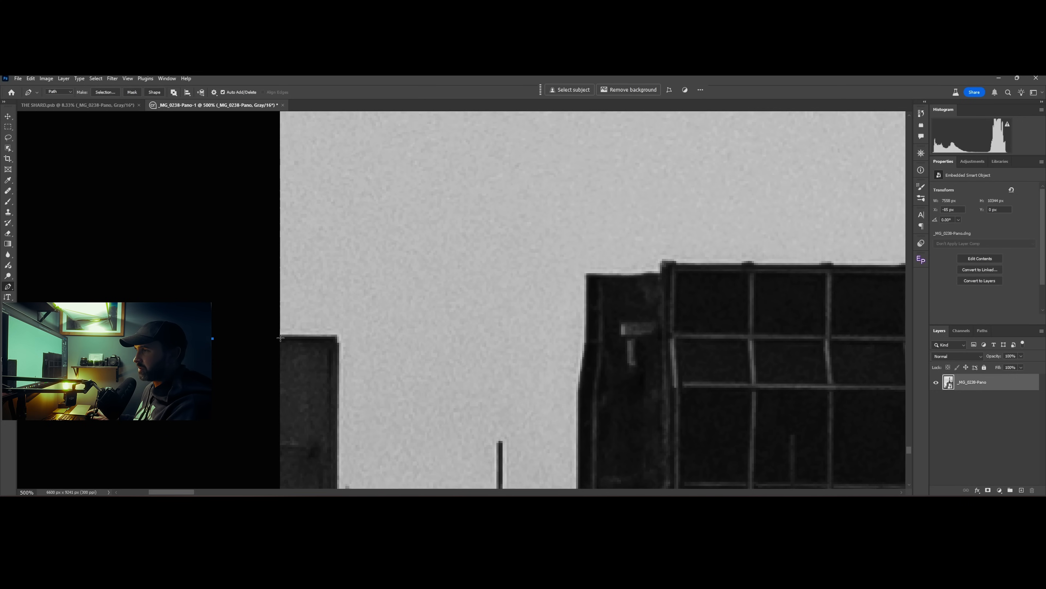
click(279, 337)
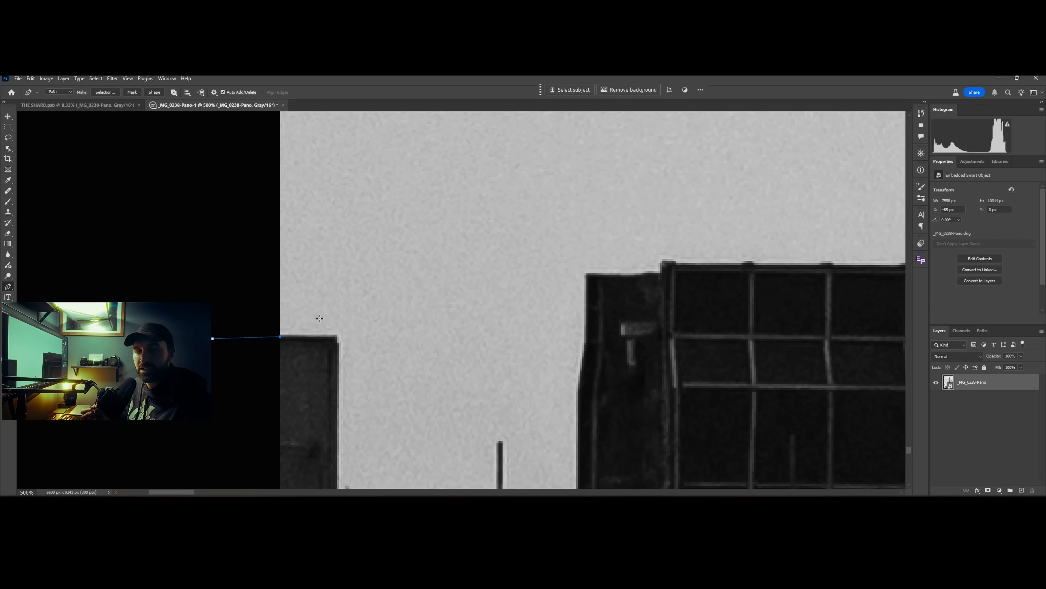
click(336, 337)
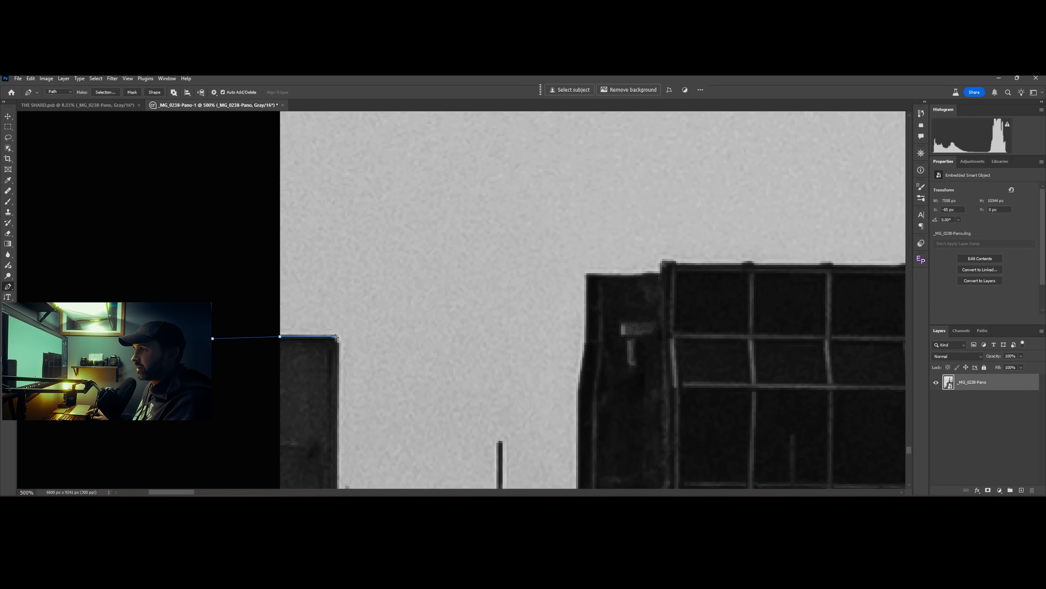
click(338, 414)
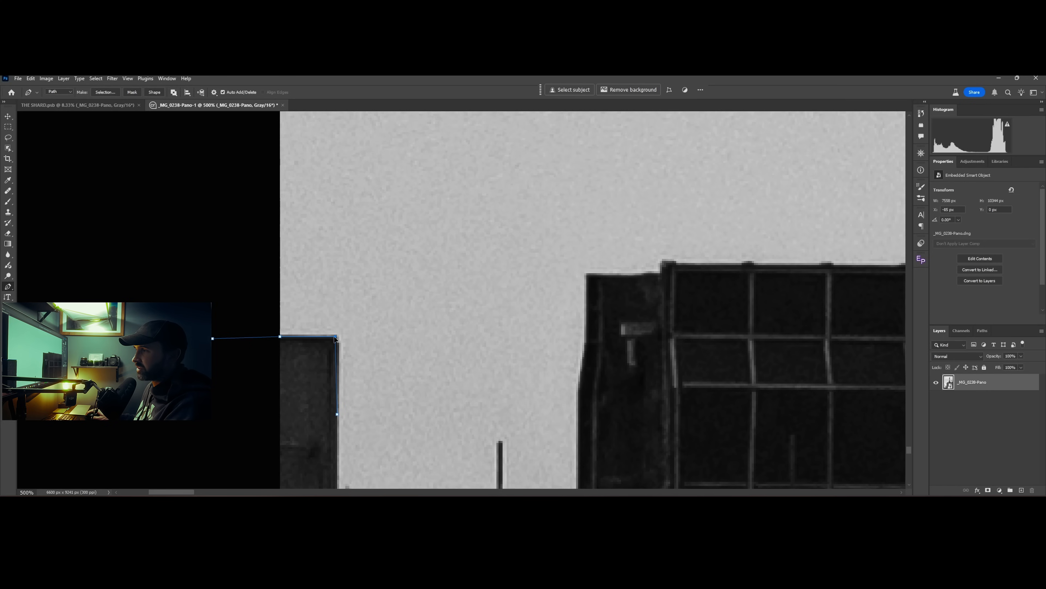
drag(334, 337, 337, 338)
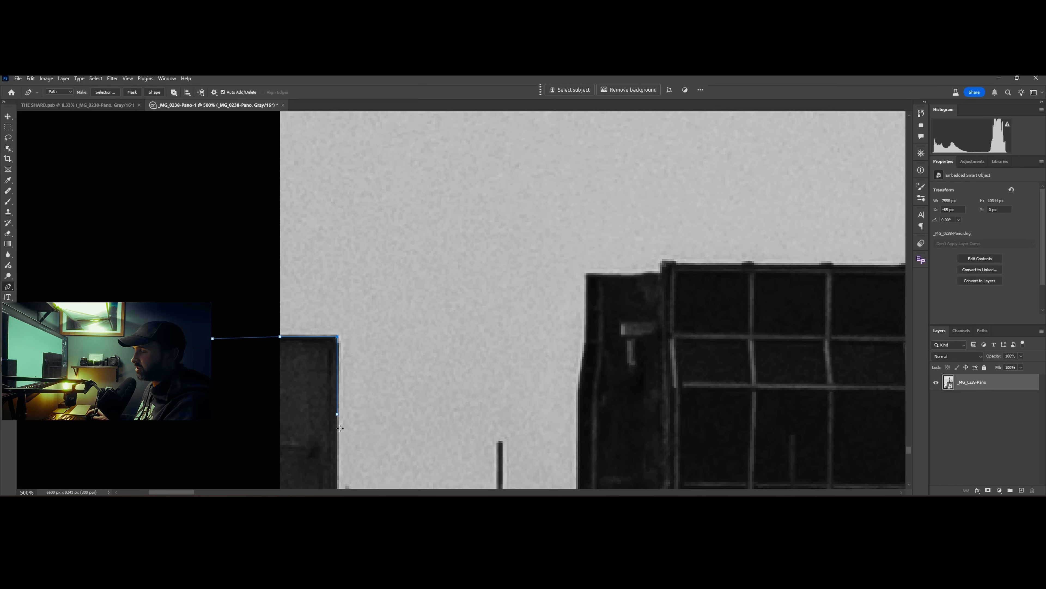
Step: Continue the path down that wall, across the gap above the GPE hoarding and up to the notch of the glass building
scroll(340, 427, down, 5)
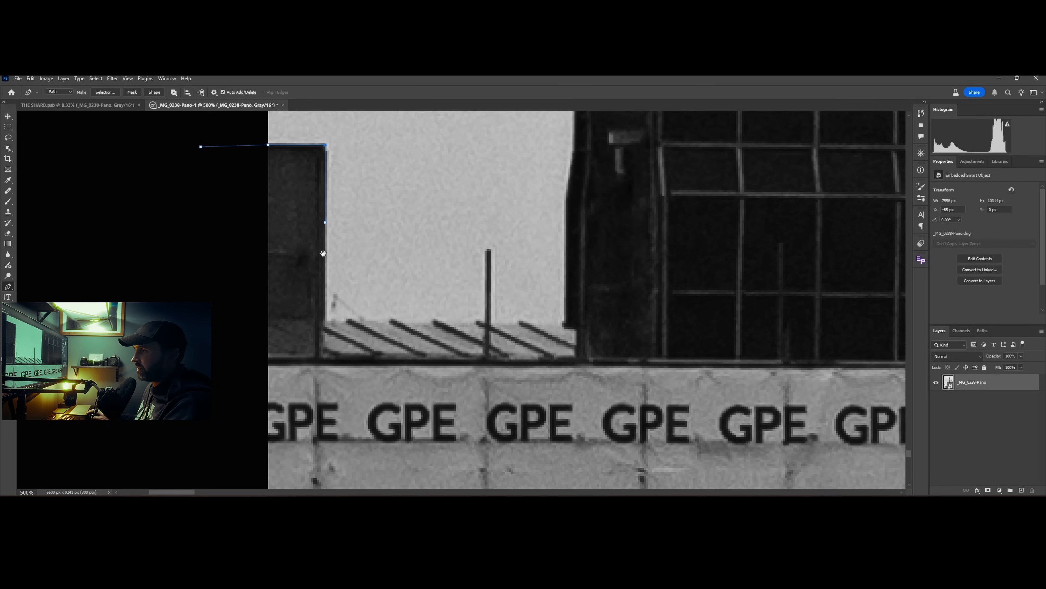
click(324, 320)
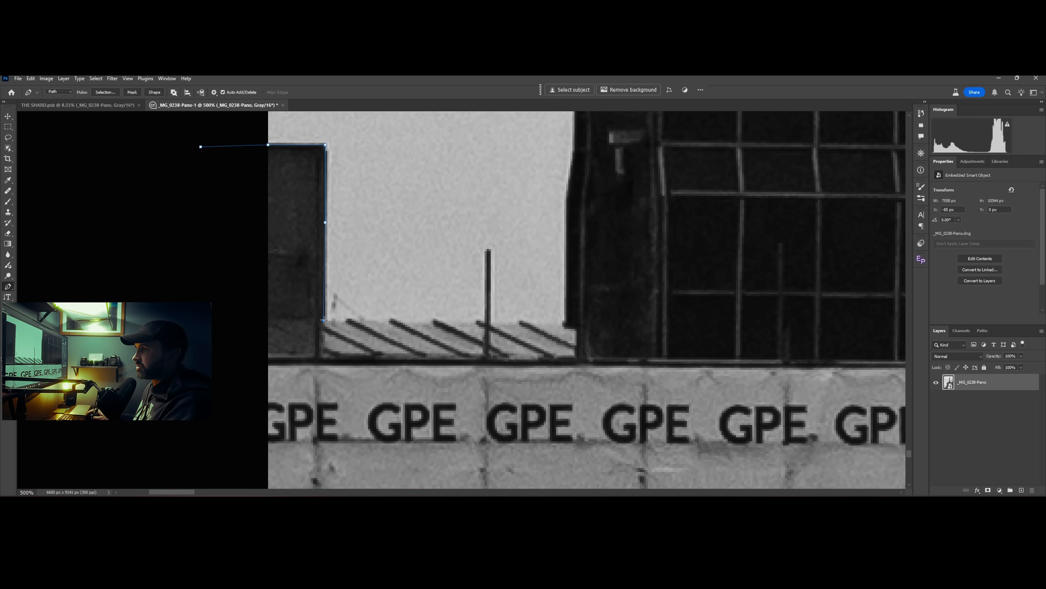
drag(324, 320, 325, 319)
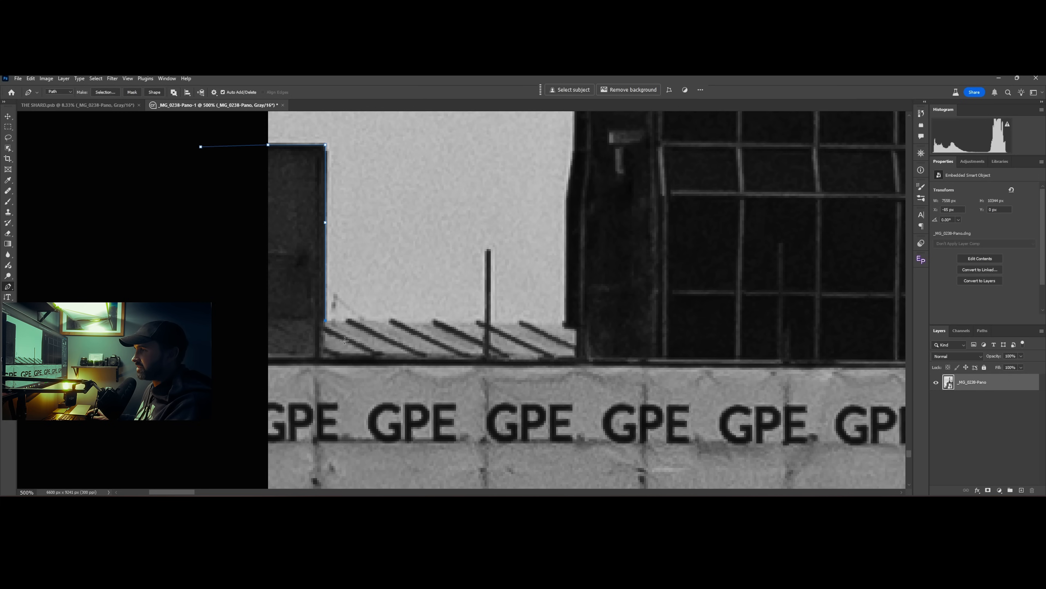
click(322, 358)
click(576, 358)
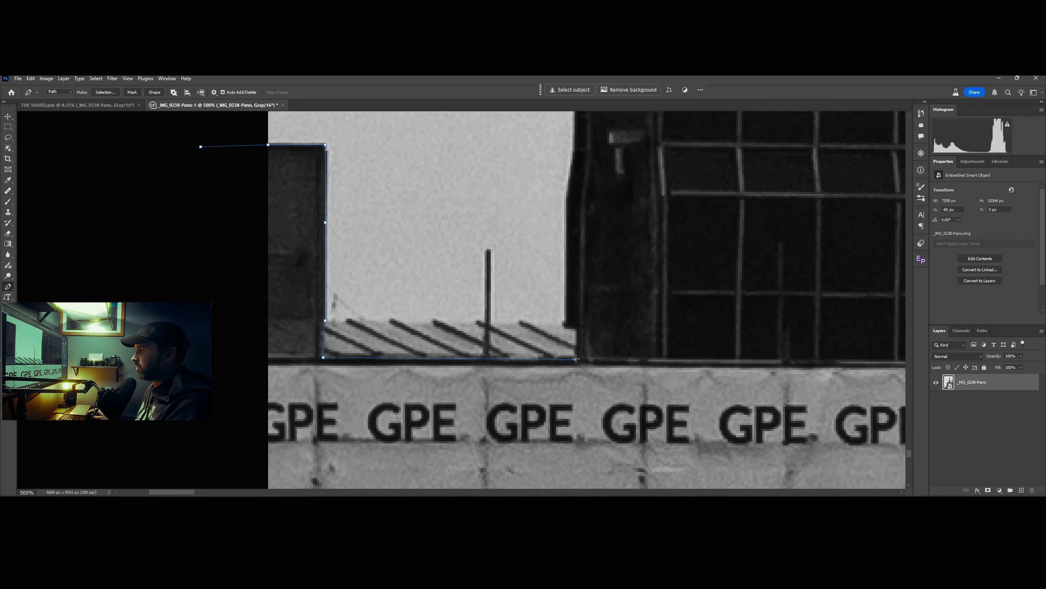
click(577, 329)
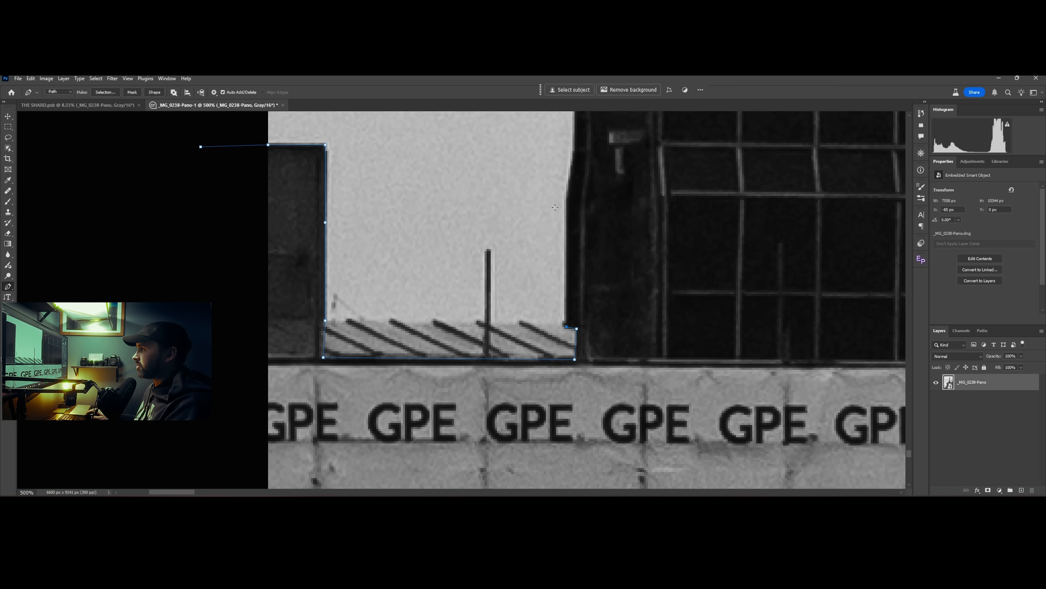
Step: Trace the path up the glass building's bent left edge, around its top corner and across to the higher roof section
click(567, 199)
drag(574, 182, 561, 335)
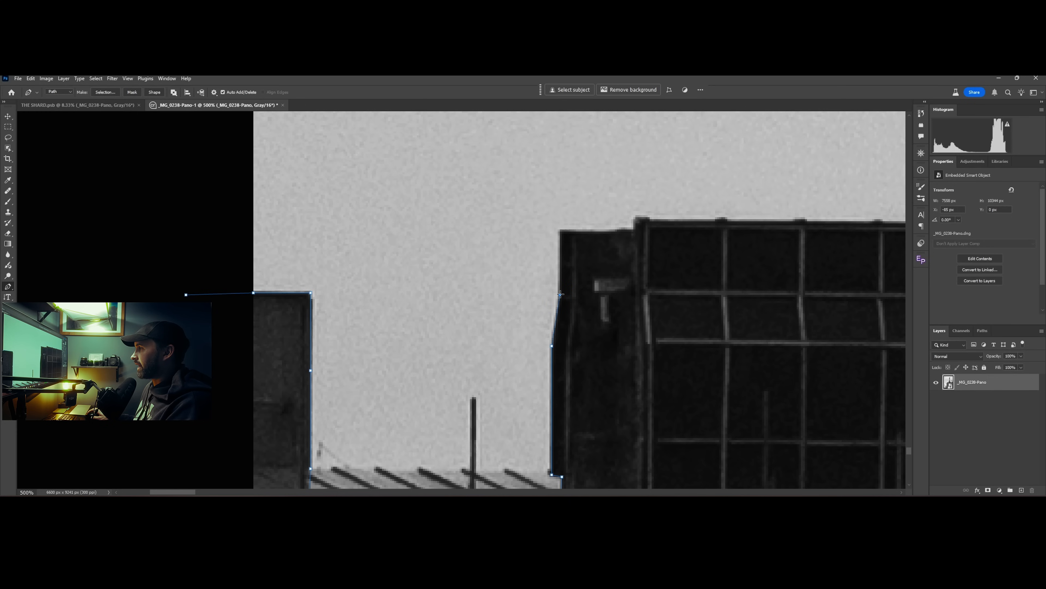
click(559, 307)
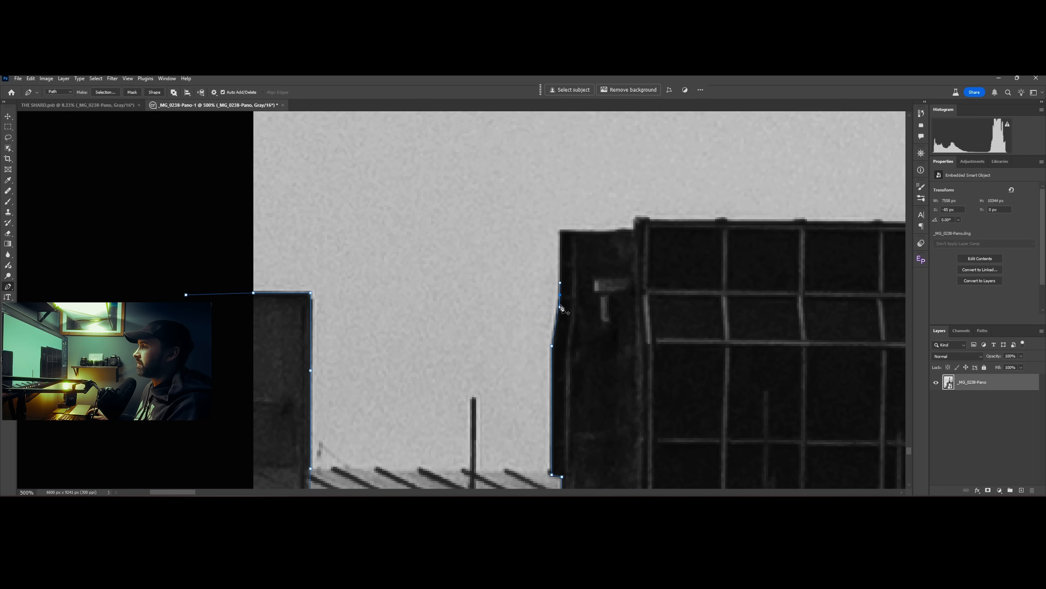
drag(561, 307, 561, 306)
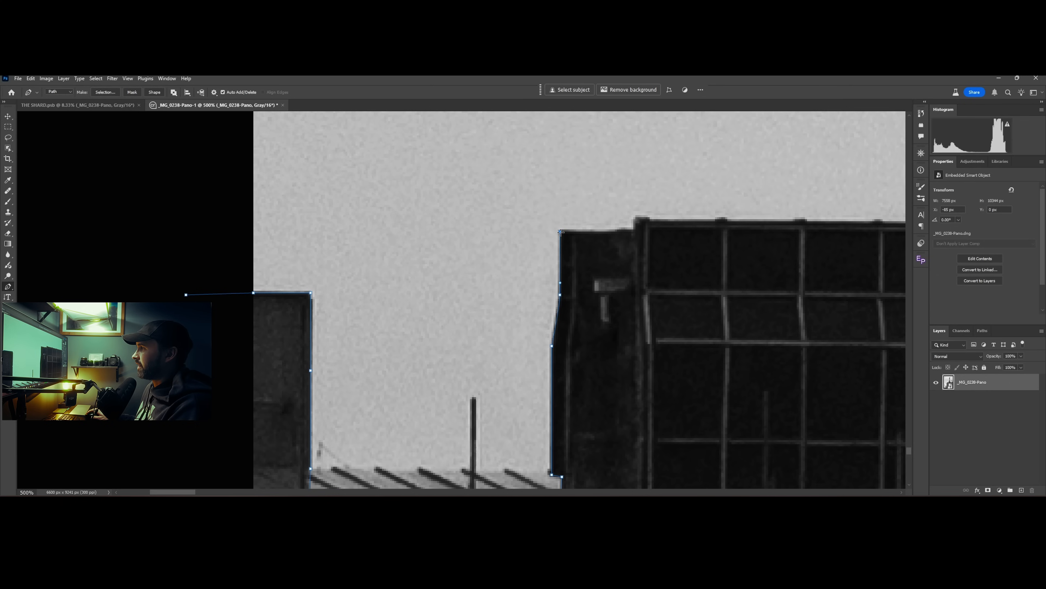
drag(562, 233, 562, 234)
click(635, 232)
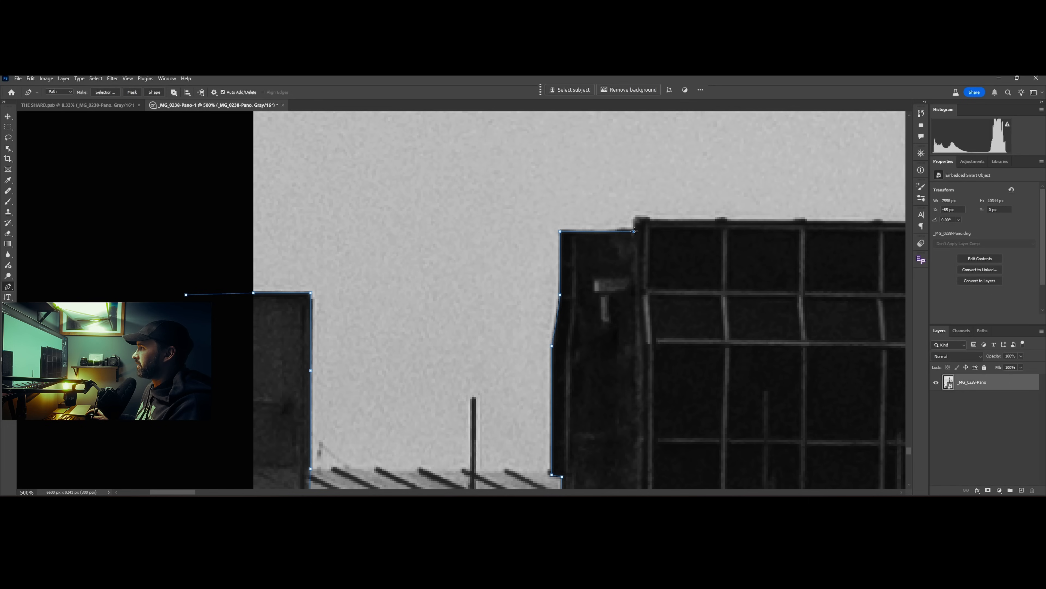
Step: Extend the path along the glass building's roof and down its right side to the hoarding
click(801, 223)
drag(833, 228, 528, 244)
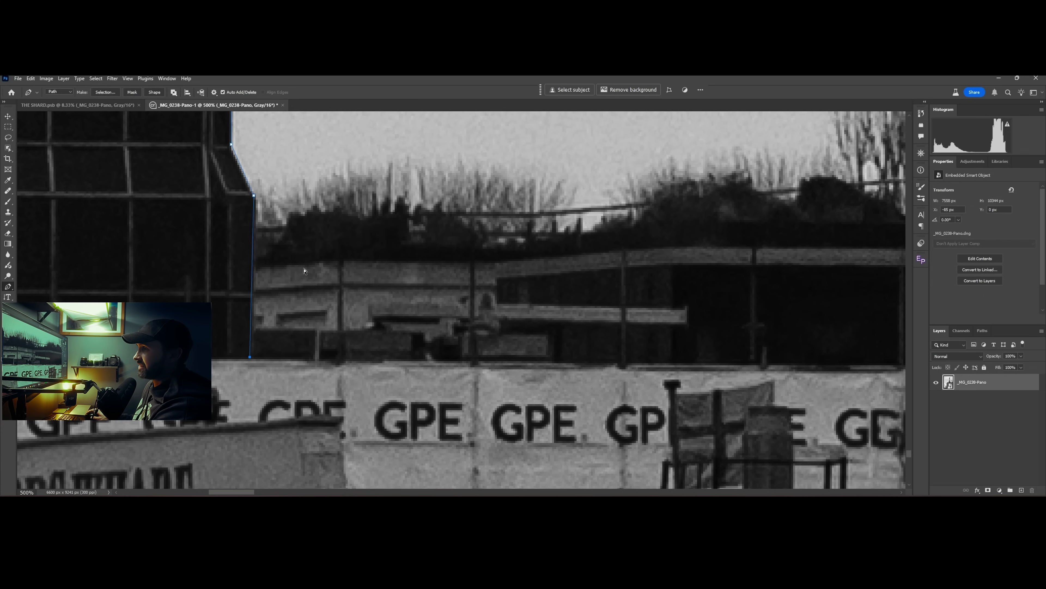
key(ctrl+minus)
key(ctrl+minus)
key(ctrl+minus)
key(ctrl+minus)
drag(499, 315, 447, 316)
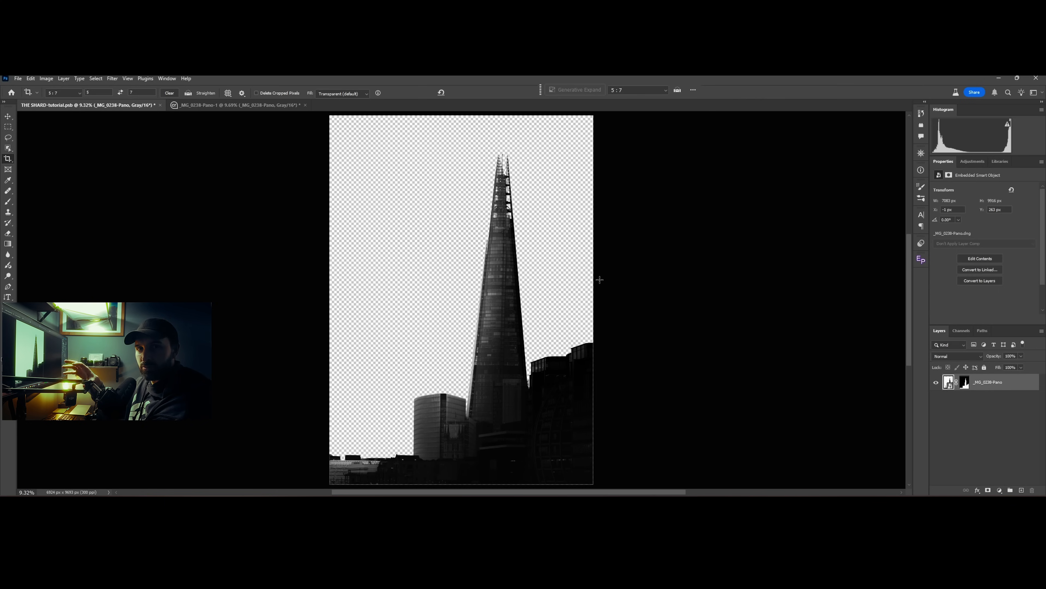
Step: Examine the completed layer mask of the tower and skyline in THE SHARD-tutorial.psb, viewing the mask on its own
key(ctrl+plus)
key(ctrl+plus)
key(ctrl+plus)
key(ctrl+plus)
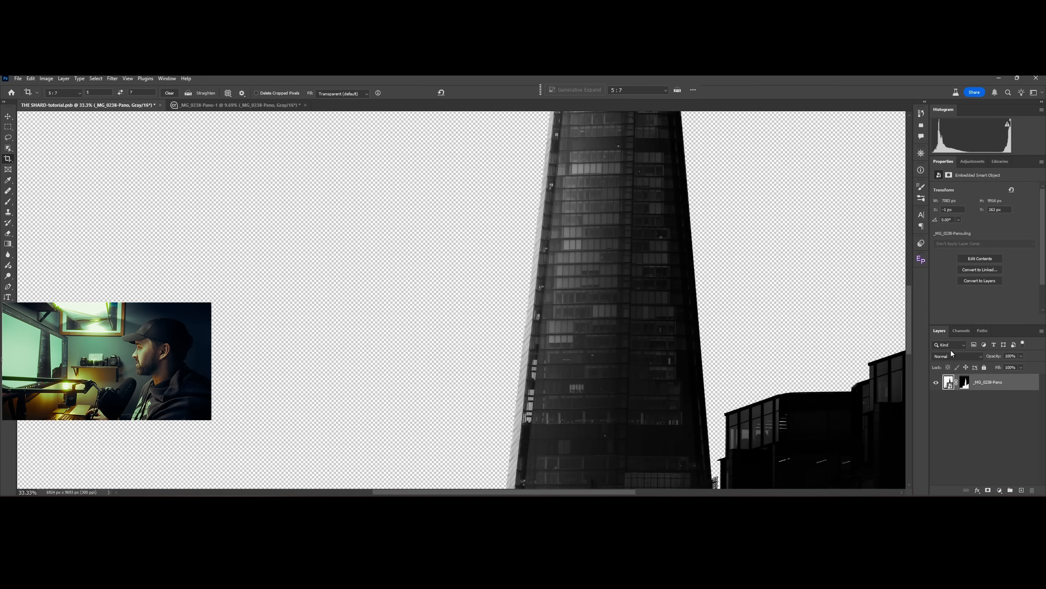
click(964, 382)
alt+click(965, 383)
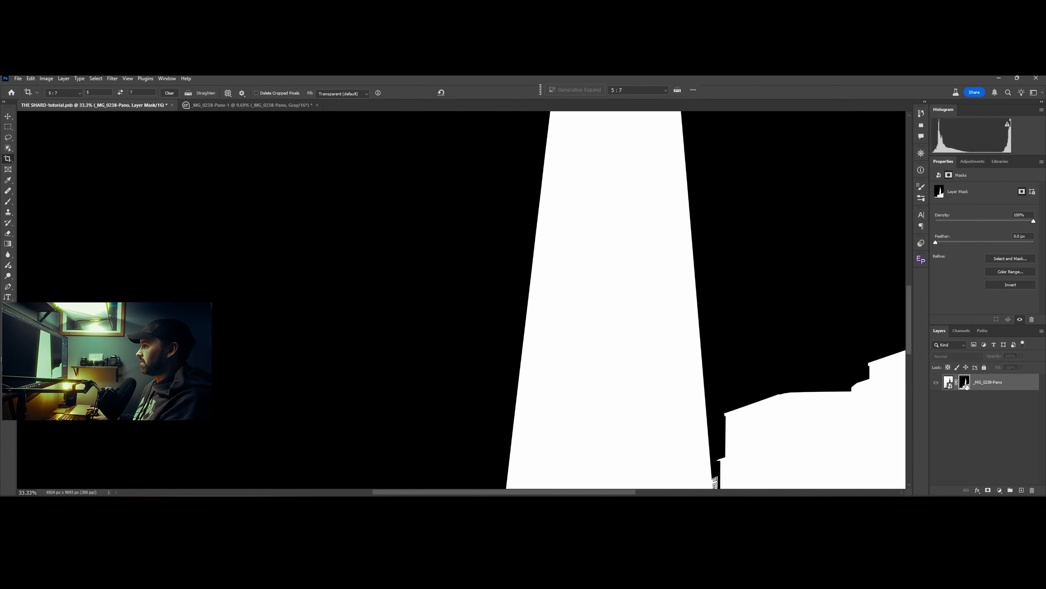
key(ctrl+0)
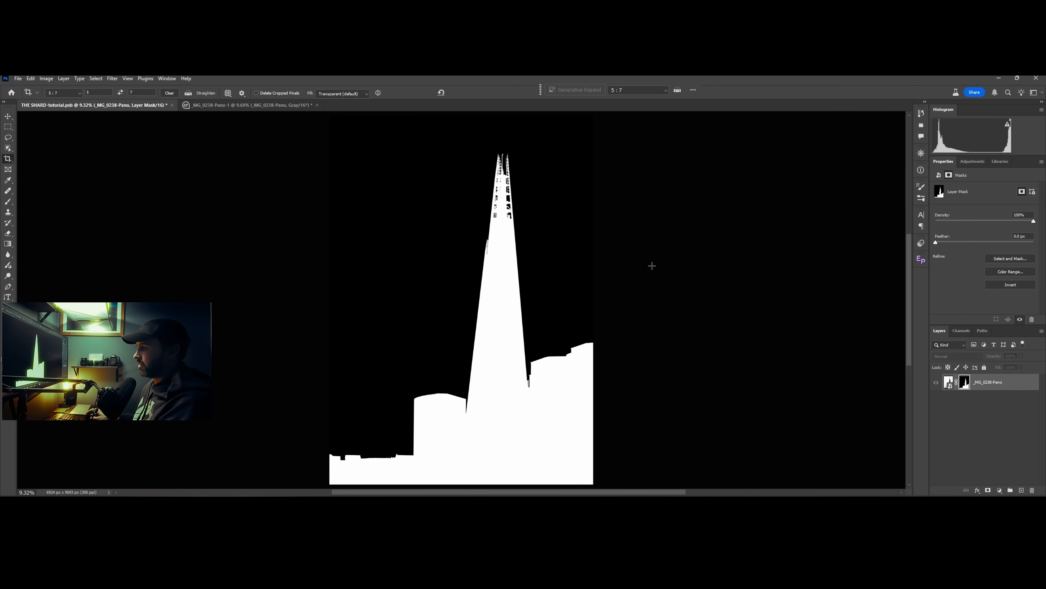
alt+click(965, 382)
Step: Display Path 1 and examine how it follows the skyline and closes outside the canvas
key(ctrl+plus)
key(ctrl+plus)
click(984, 330)
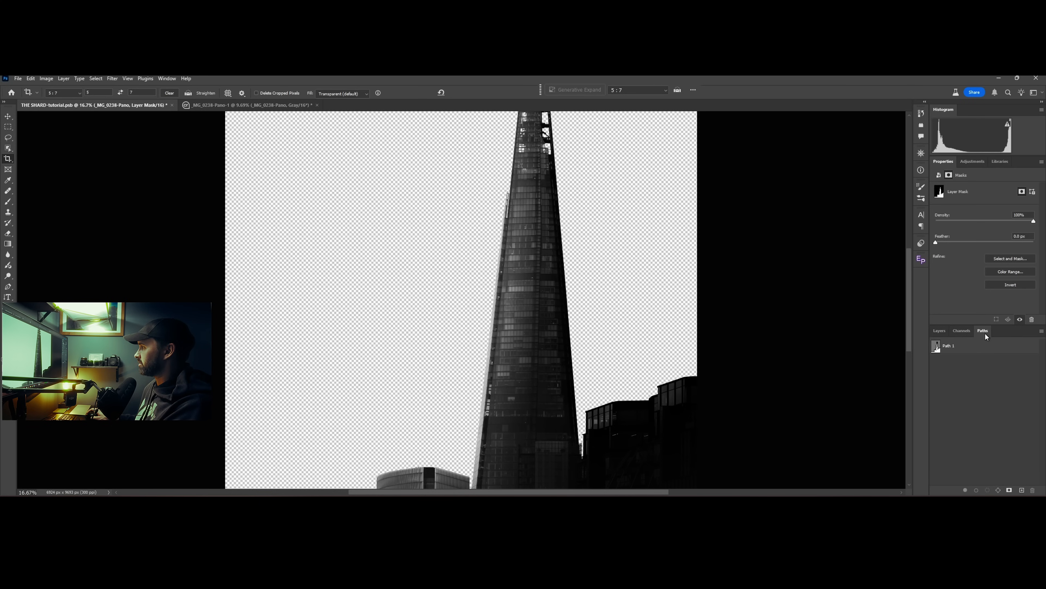
click(936, 347)
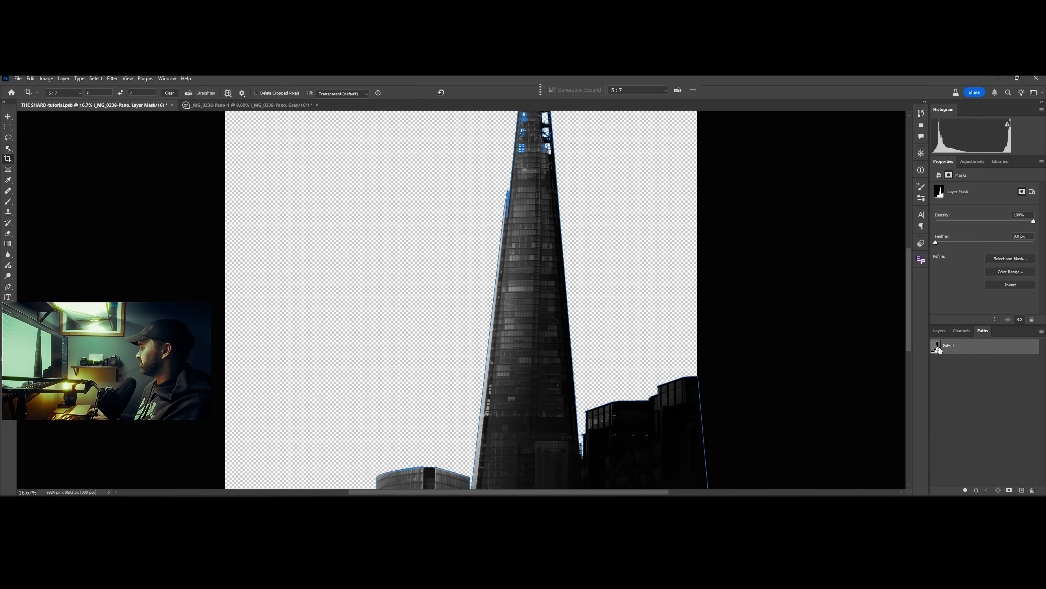
drag(616, 413, 617, 288)
drag(581, 447, 569, 330)
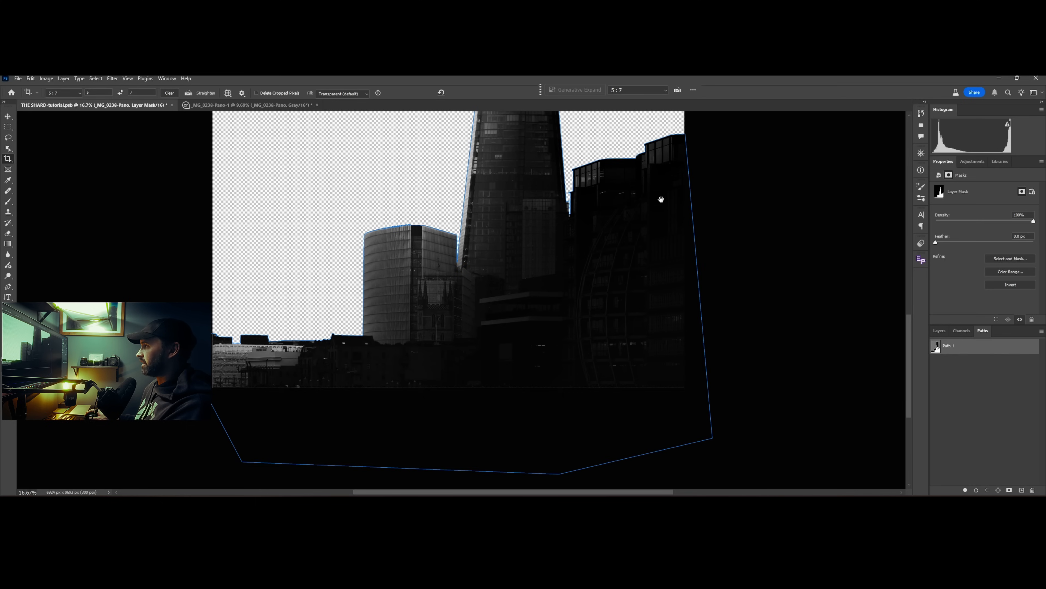
drag(661, 198, 664, 442)
drag(668, 230, 675, 390)
Step: Examine the Path 1 outline around the open steelwork at the tower's spire at 100% zoom
key(ctrl+plus)
key(ctrl+plus)
key(ctrl+plus)
key(ctrl+plus)
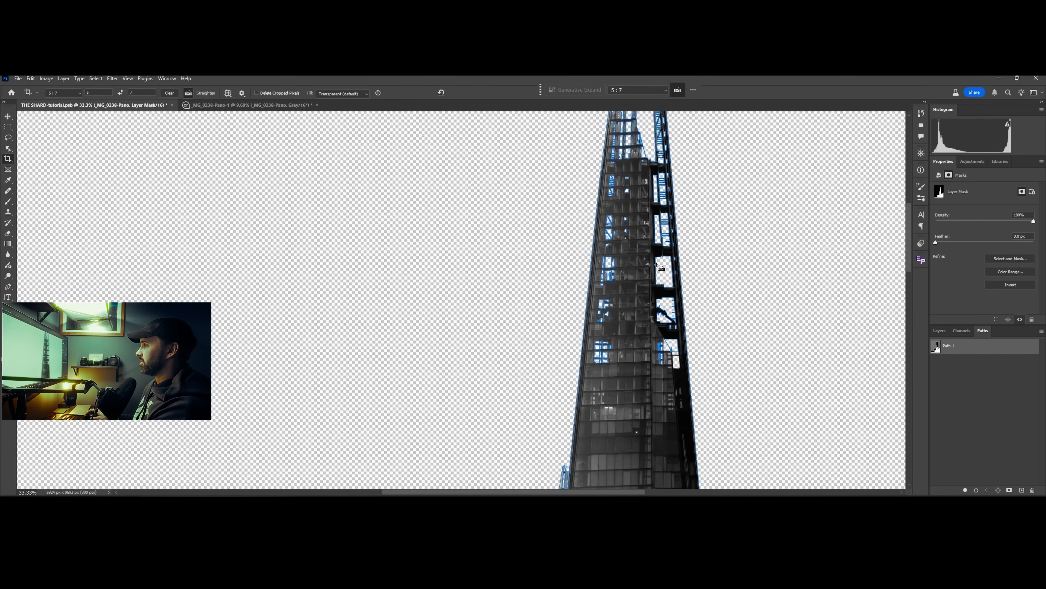
drag(762, 209, 567, 487)
key(ctrl+plus)
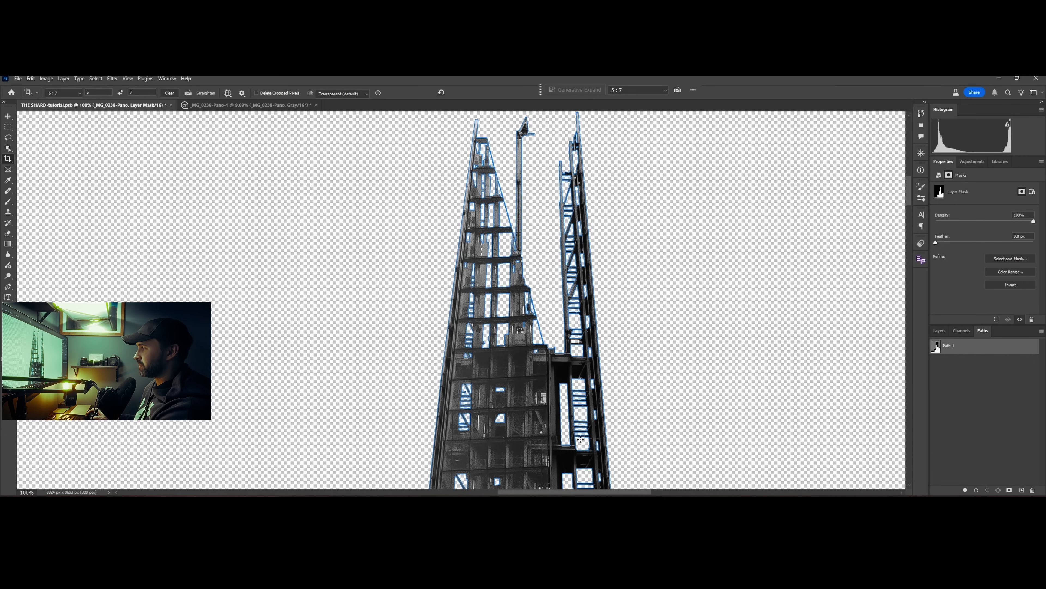
scroll(567, 442, down, 5)
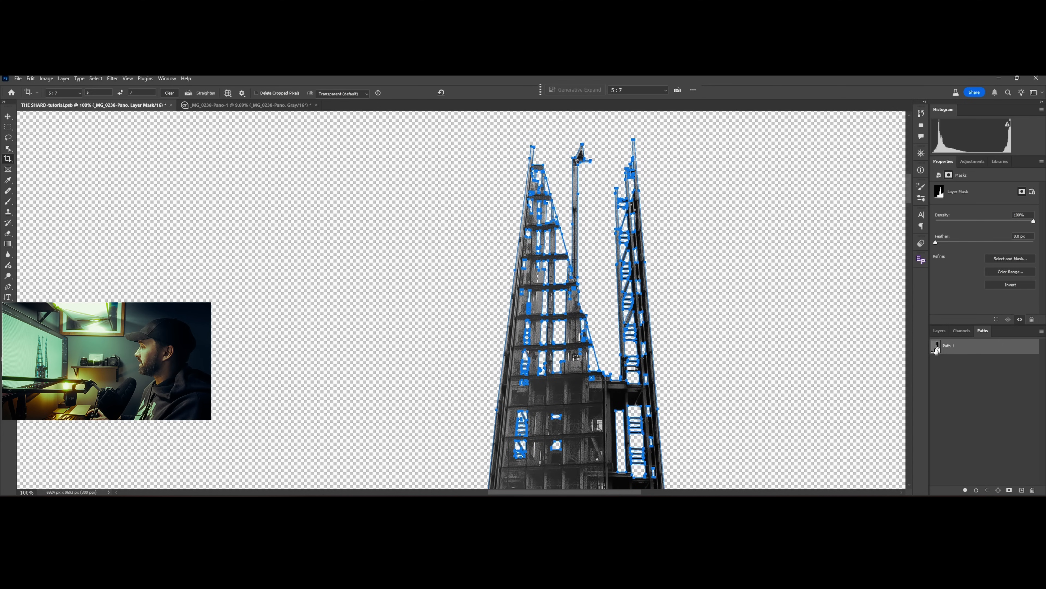
Step: Load Path 1 as a selection, try adding a mask from it, and undo back to the unmasked panorama layer
ctrl+click(937, 350)
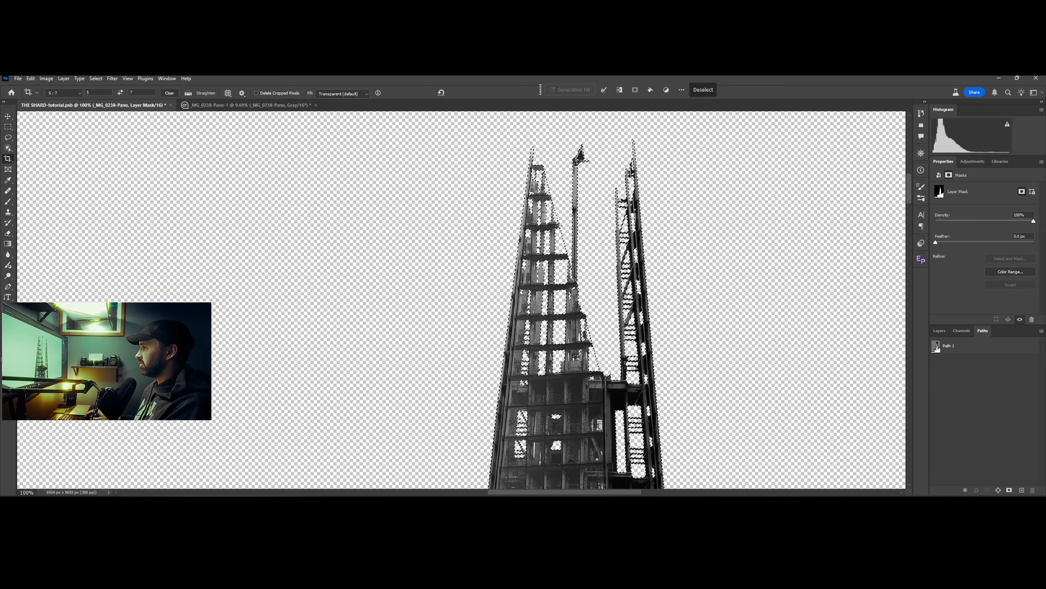
click(945, 332)
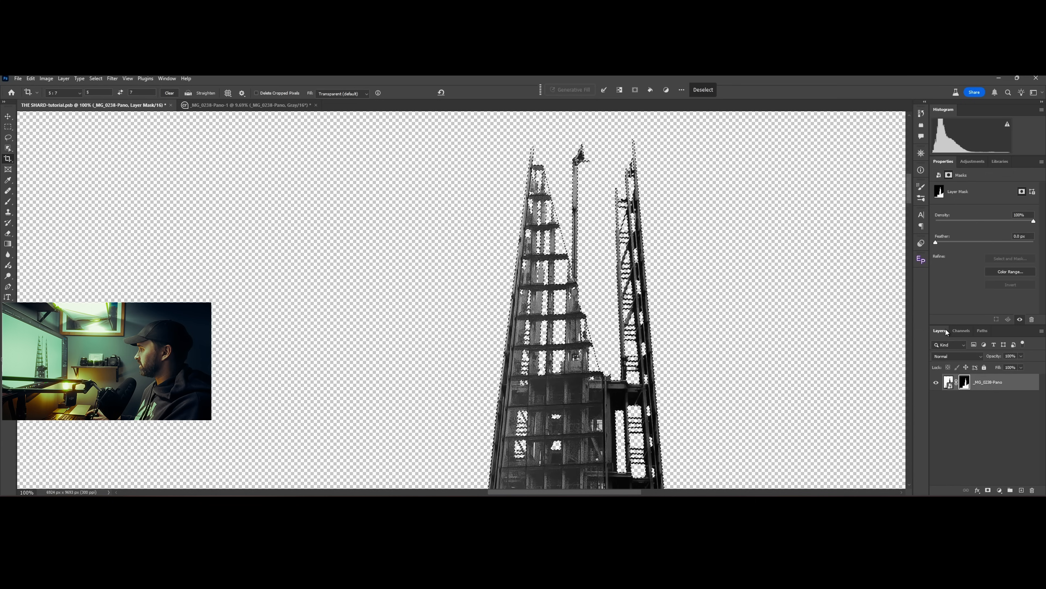
click(989, 492)
key(ctrl+z)
key(ctrl+z)
click(963, 386)
key(ctrl+z)
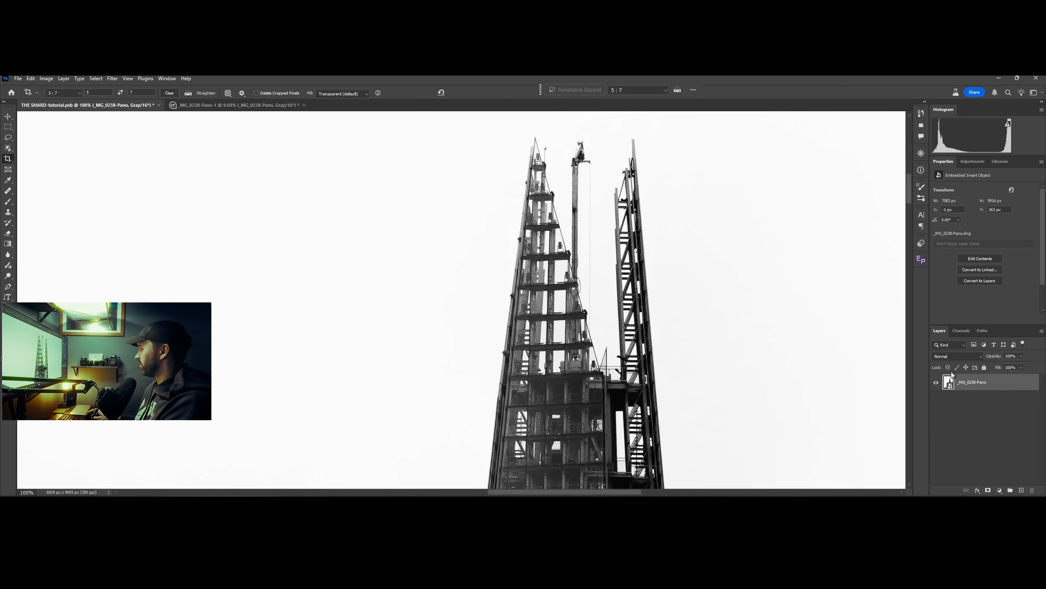
Step: Load Path 1 as a selection and add it as a layer mask on the panorama layer
key(ctrl+0)
click(982, 331)
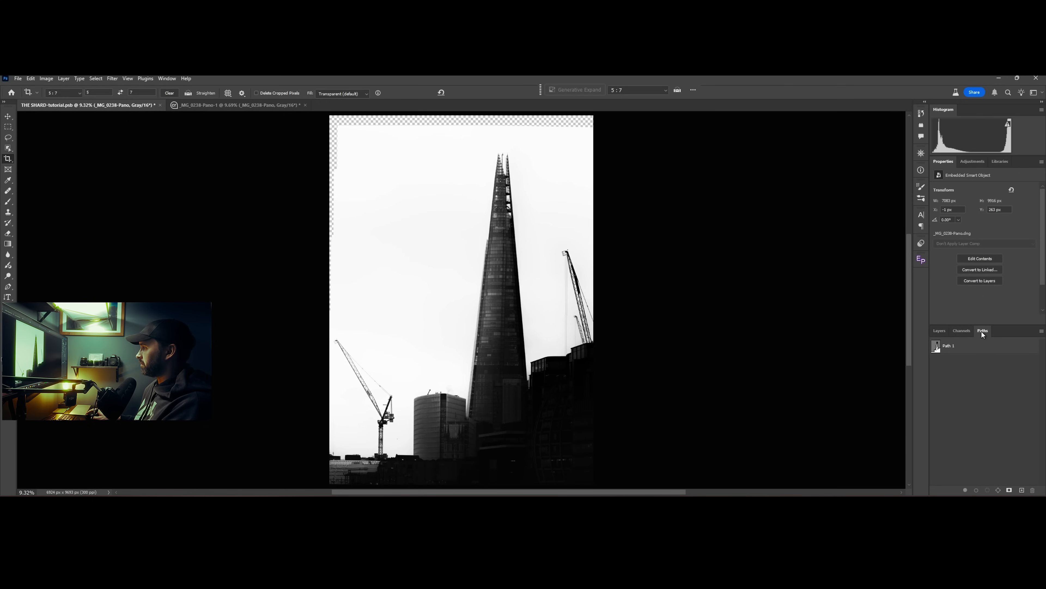
ctrl+click(936, 346)
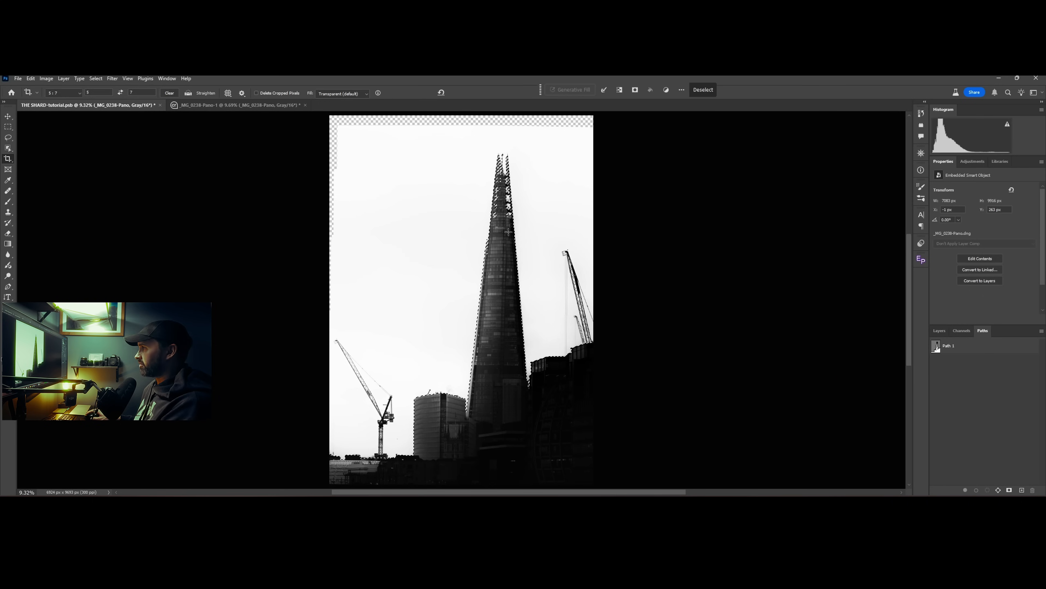
scroll(487, 214, up, 2)
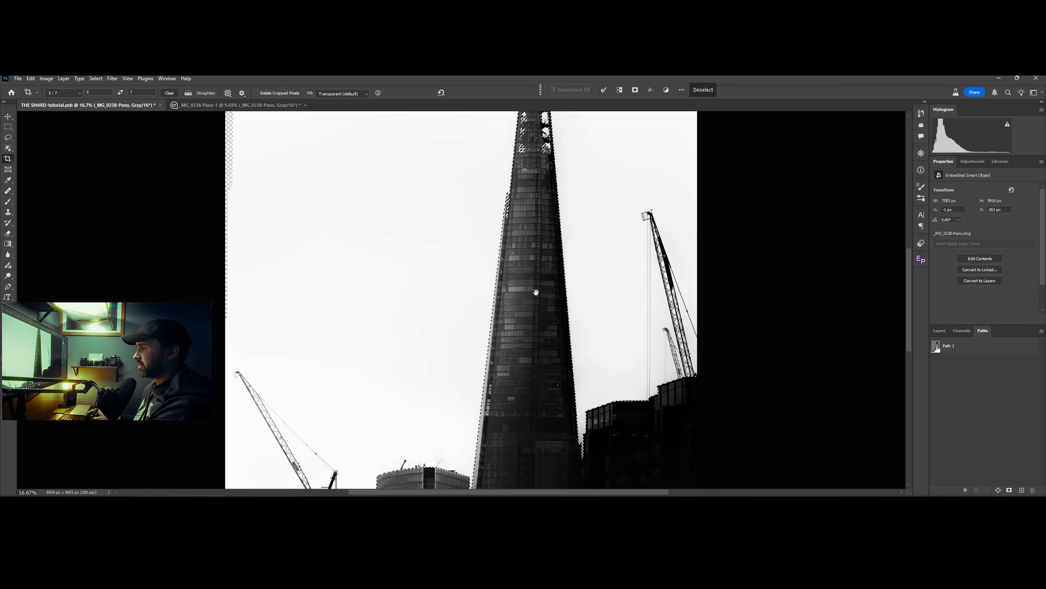
click(940, 331)
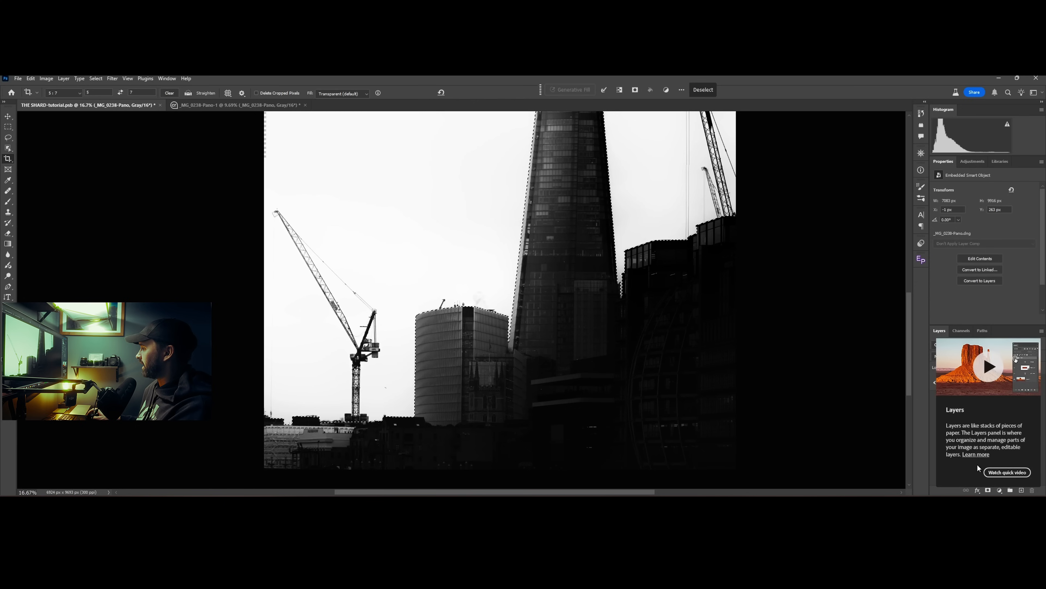
click(988, 491)
Step: Examine the mask edge along the tower and the neighbouring round building, and delete the layer mask
key(z)
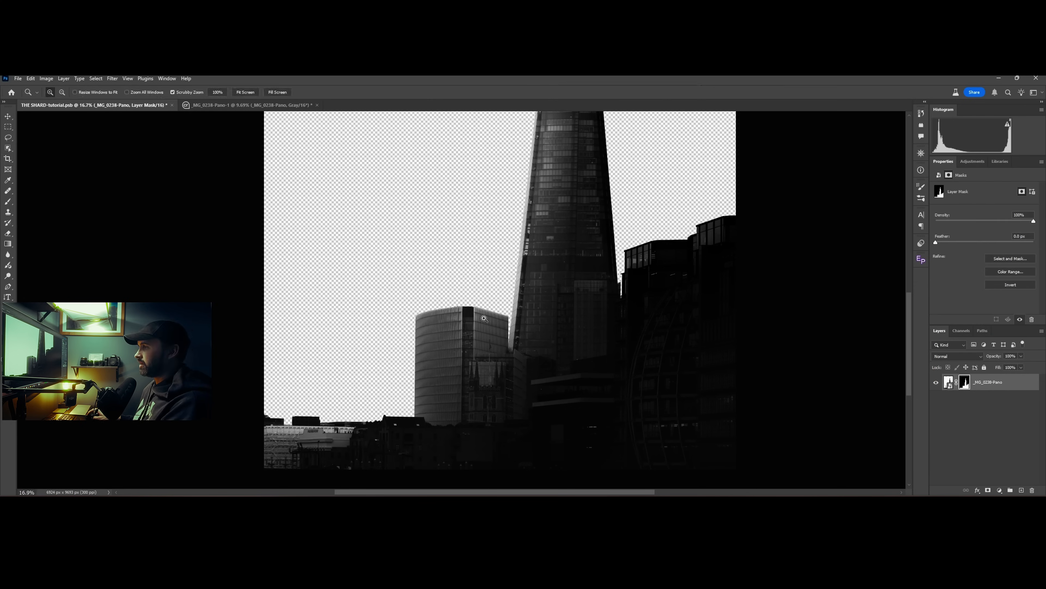
drag(449, 315, 548, 314)
drag(605, 225, 358, 370)
drag(605, 324, 484, 341)
drag(643, 320, 149, 413)
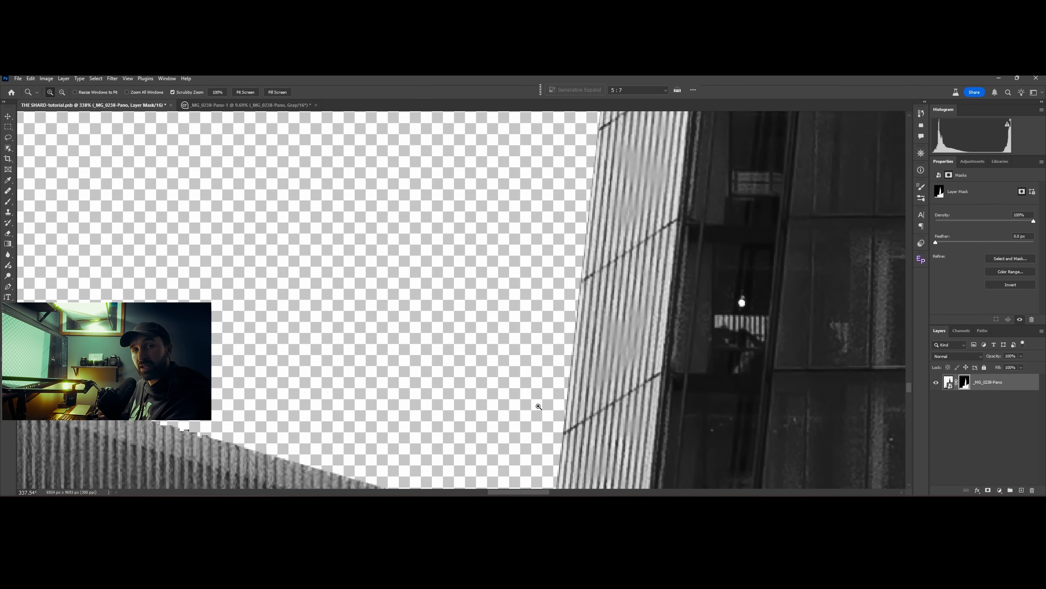
drag(965, 382, 1030, 491)
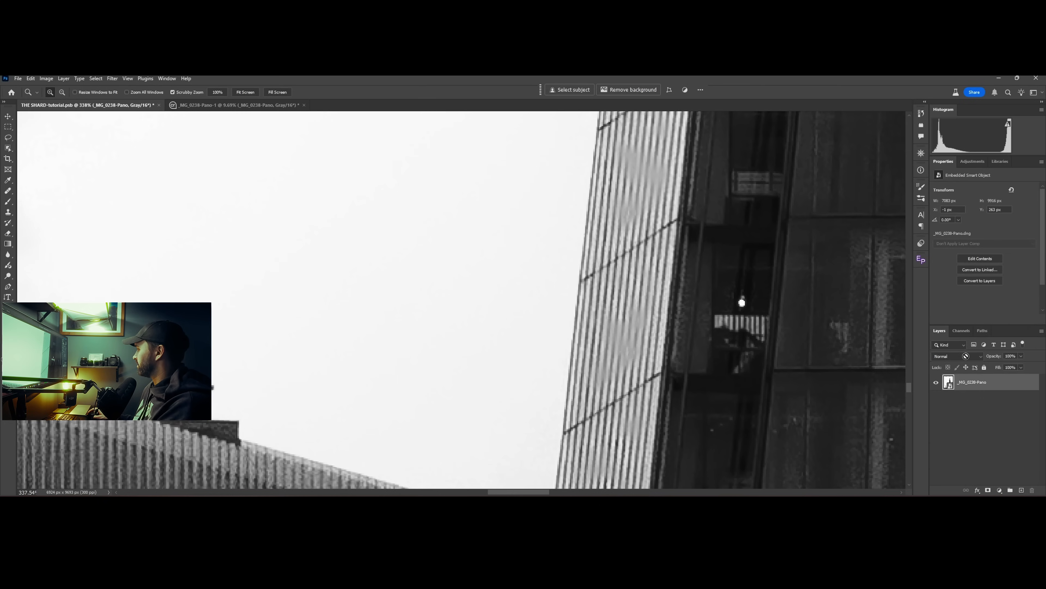
Step: Load Path 1 as a selection again and feather it with a radius of 0.5 pixels
click(985, 332)
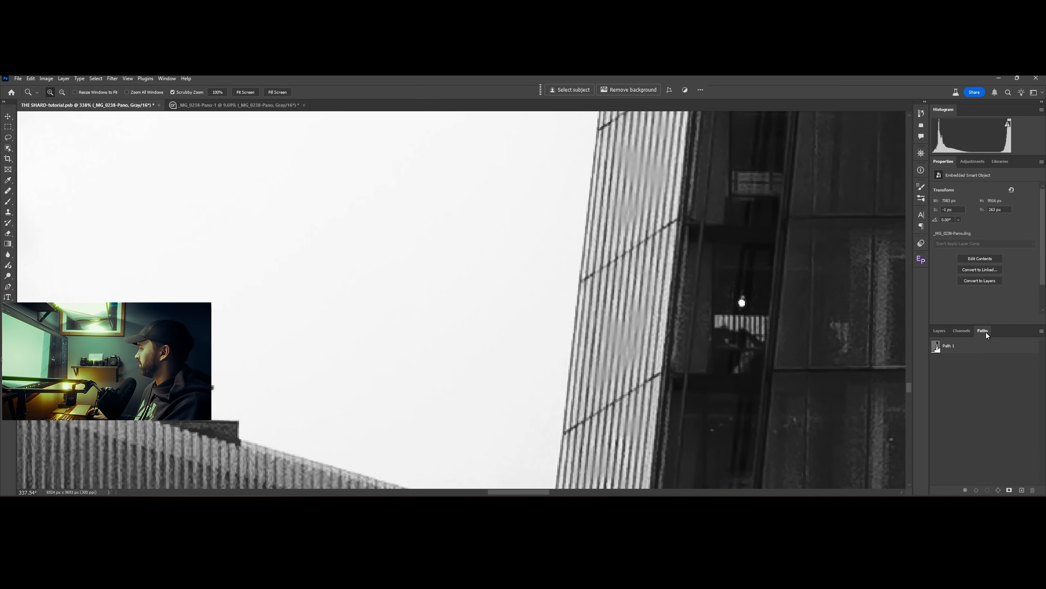
ctrl+click(936, 349)
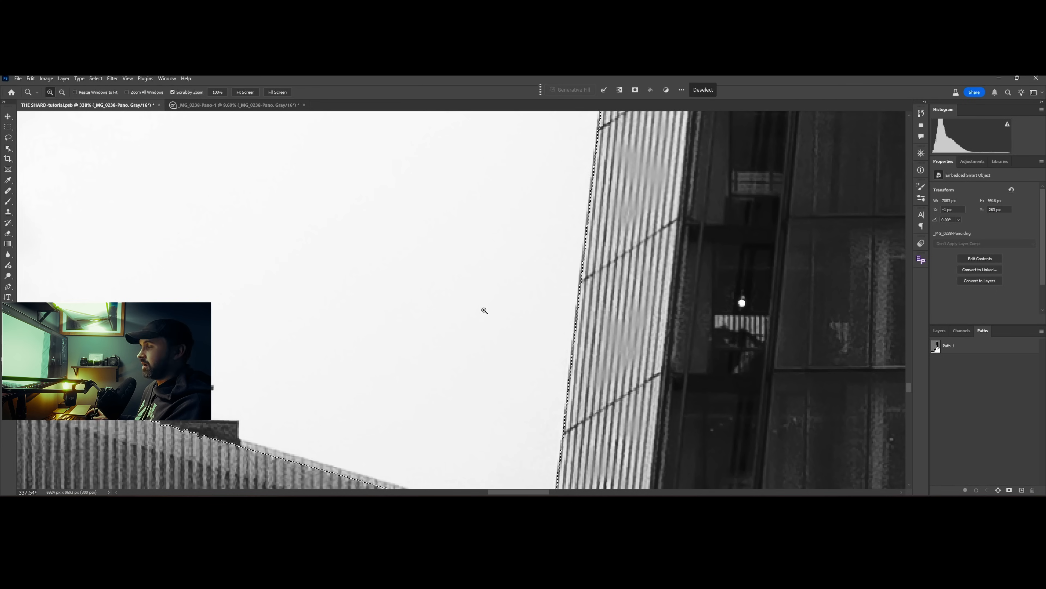
key(m)
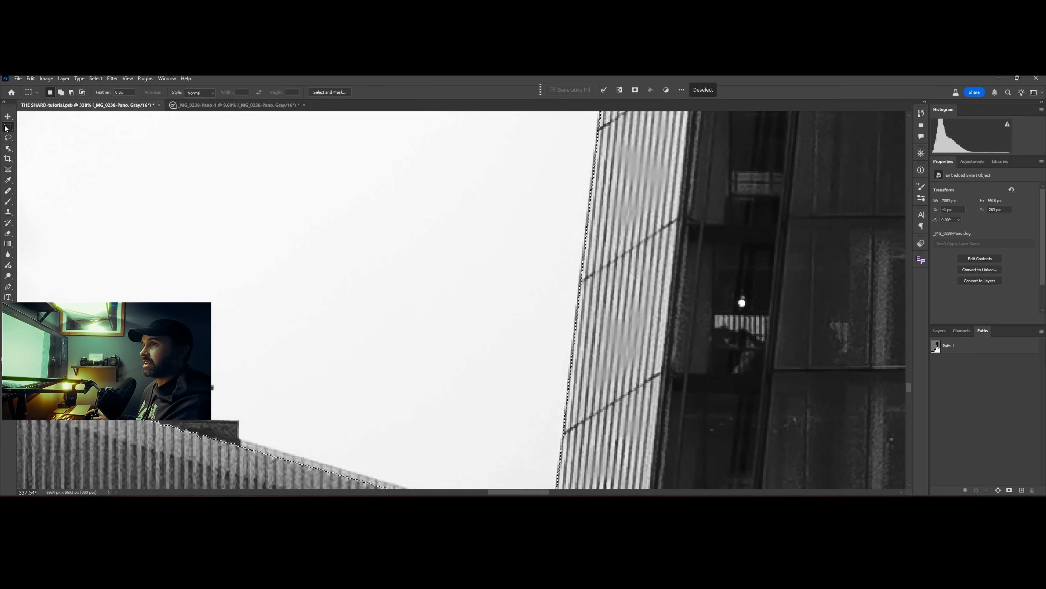
right_click(514, 315)
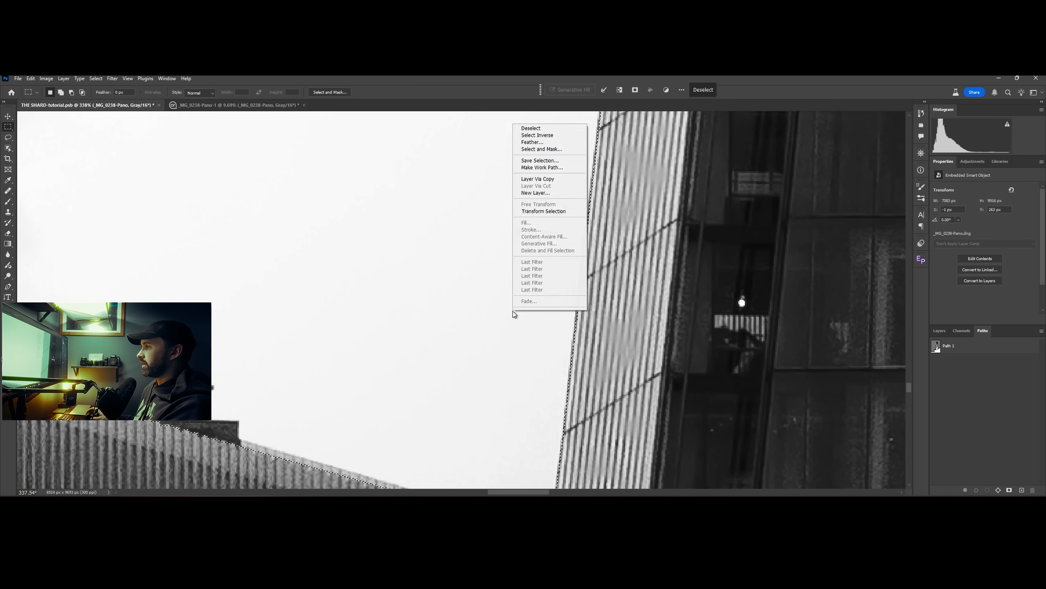
click(527, 144)
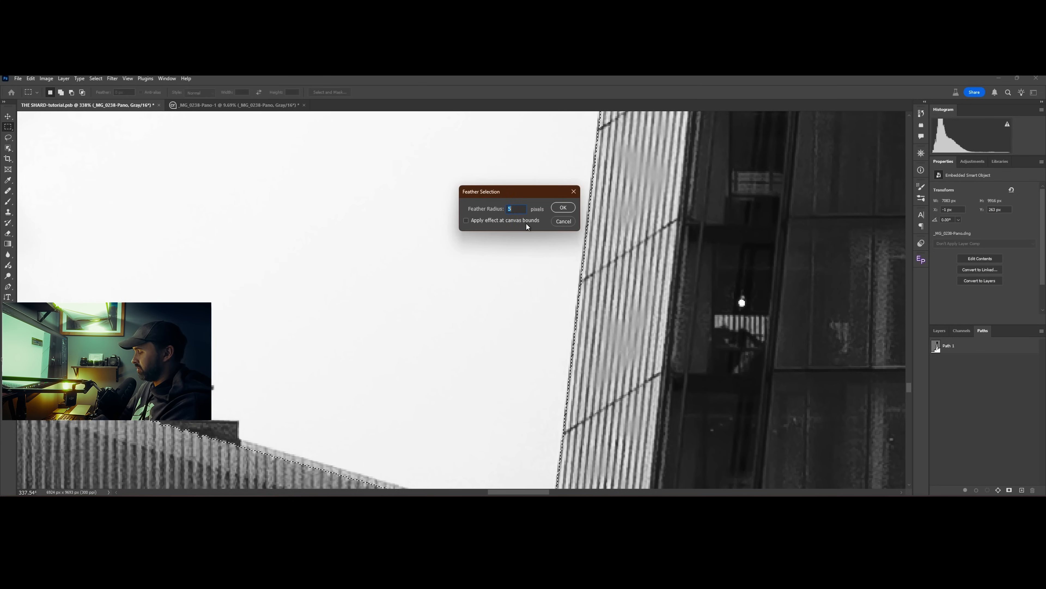
text(0.5)
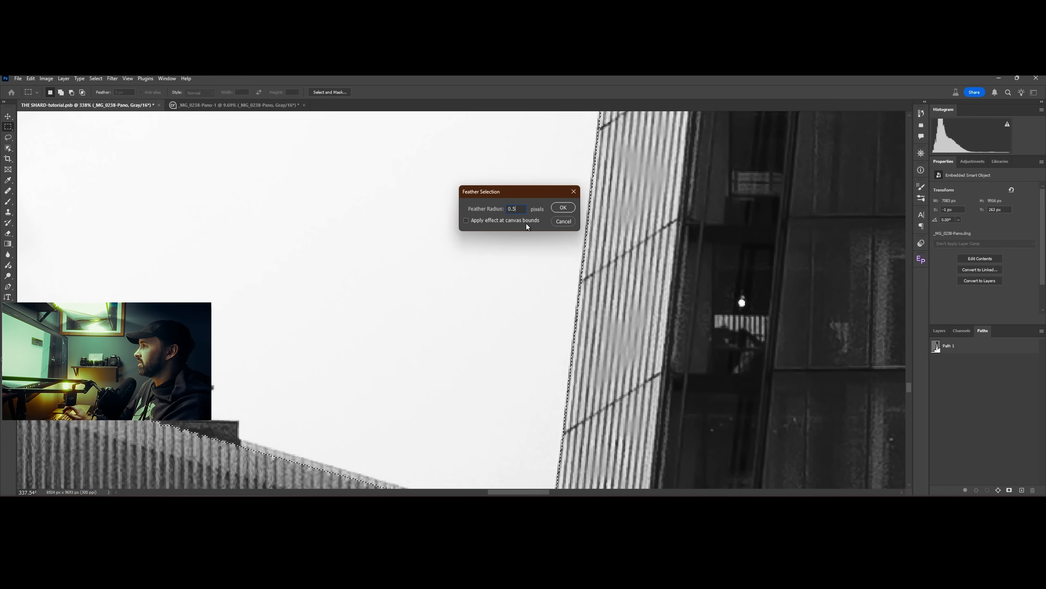
key(Return)
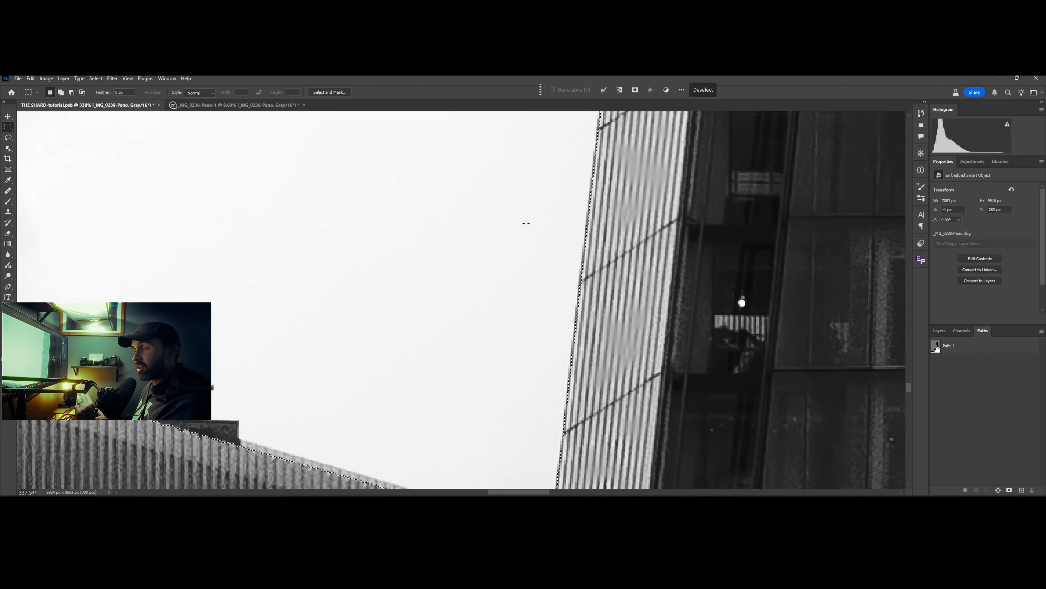
Step: Mask the panorama layer with the feathered selection and examine the mask edge along the round building's roof at 500% zoom
click(940, 330)
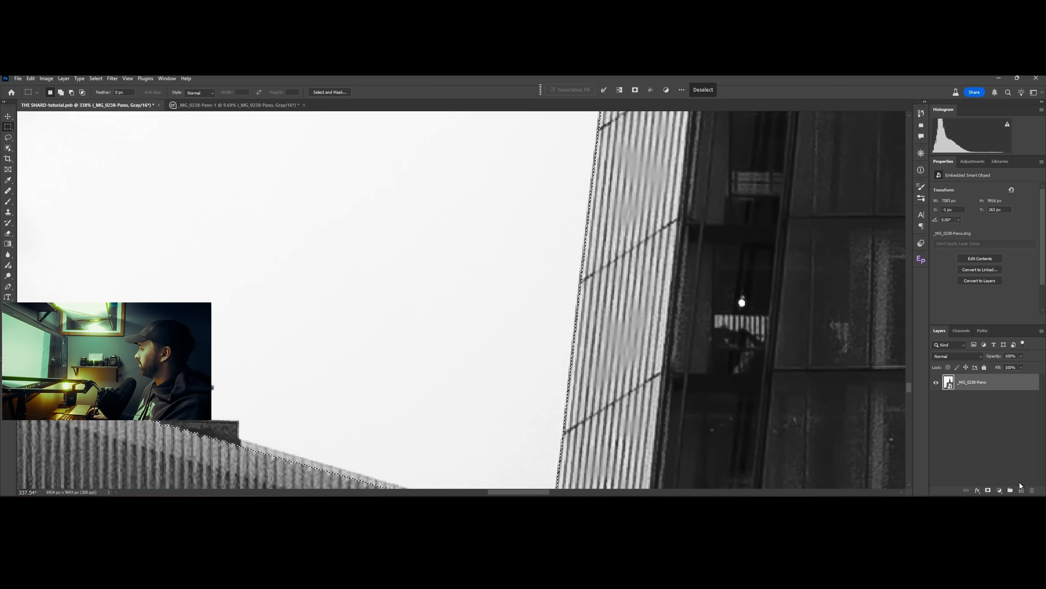
click(987, 490)
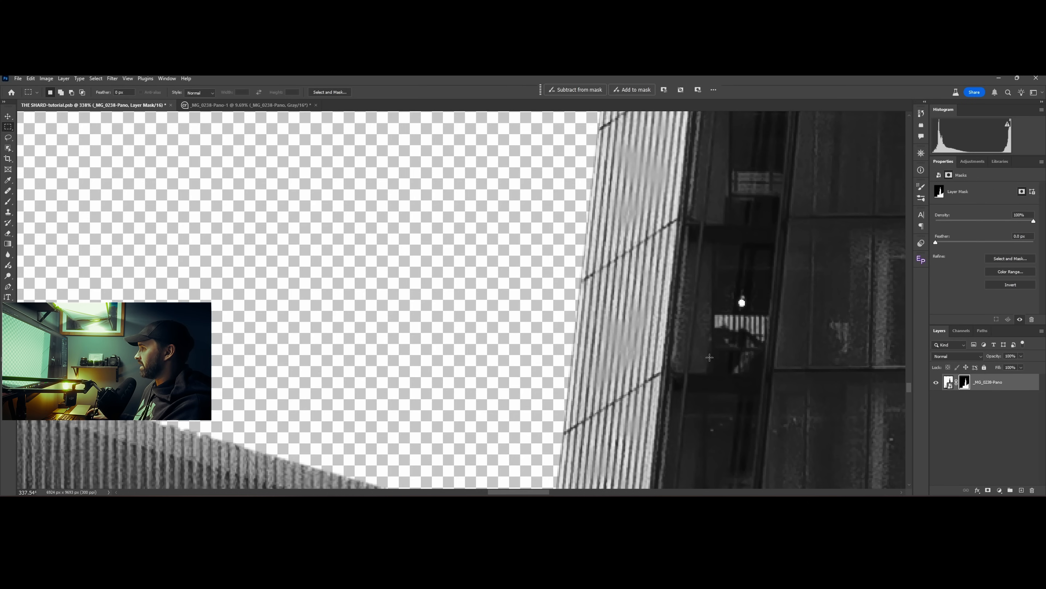
drag(478, 405, 658, 299)
drag(308, 315, 473, 351)
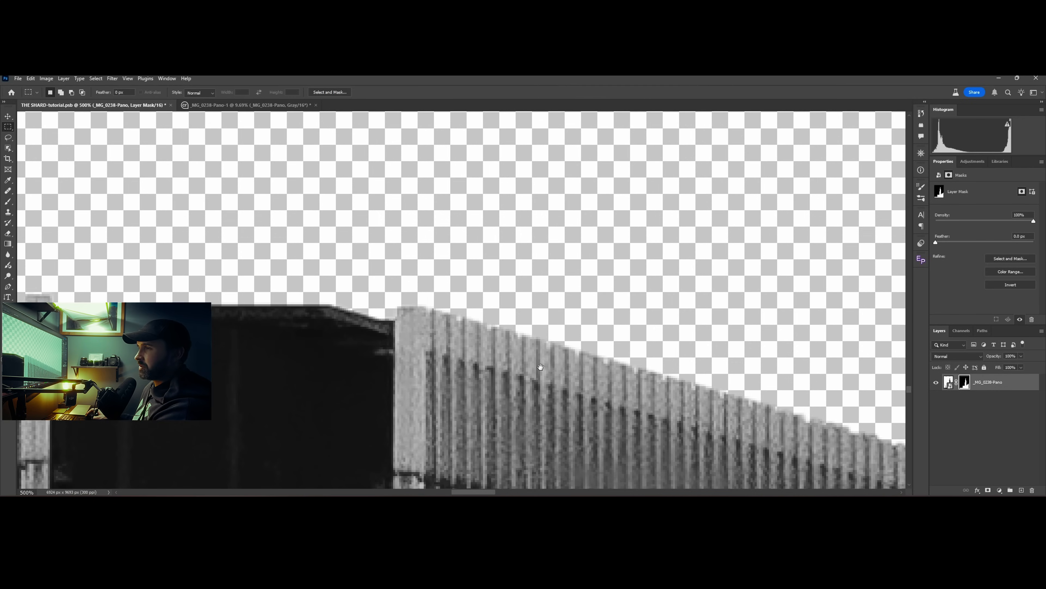
drag(348, 347, 547, 368)
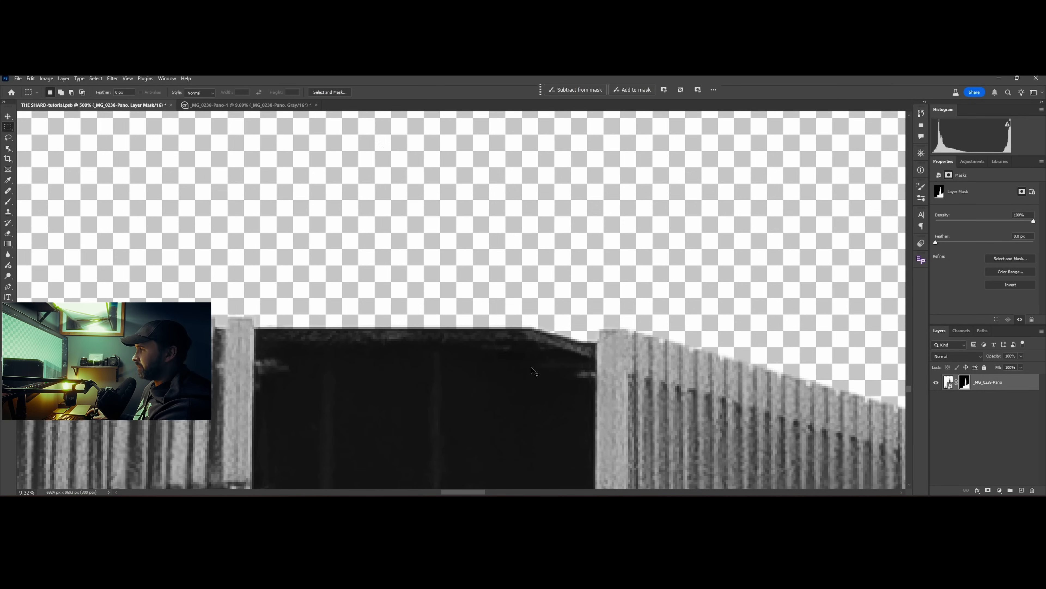
key(ctrl+0)
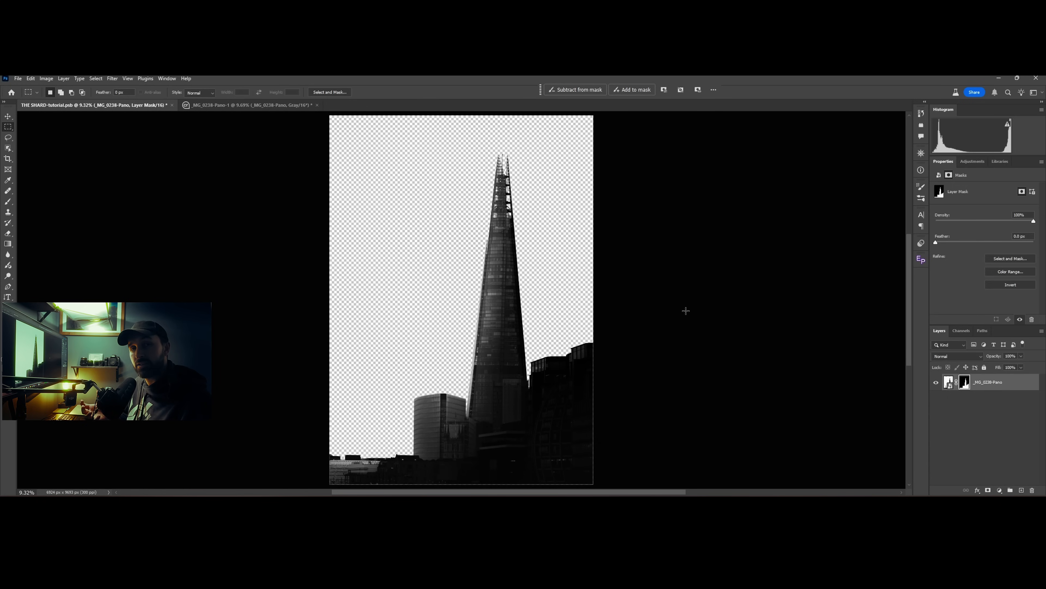
Step: Add a new layer beneath the panorama layer and name it Black Background
click(1021, 490)
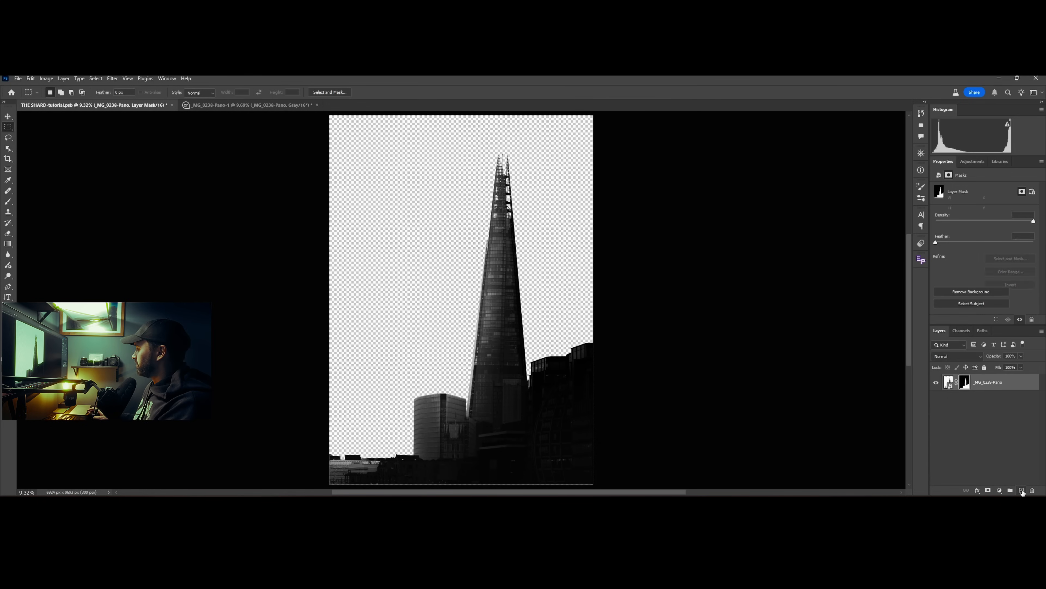
drag(970, 381, 981, 420)
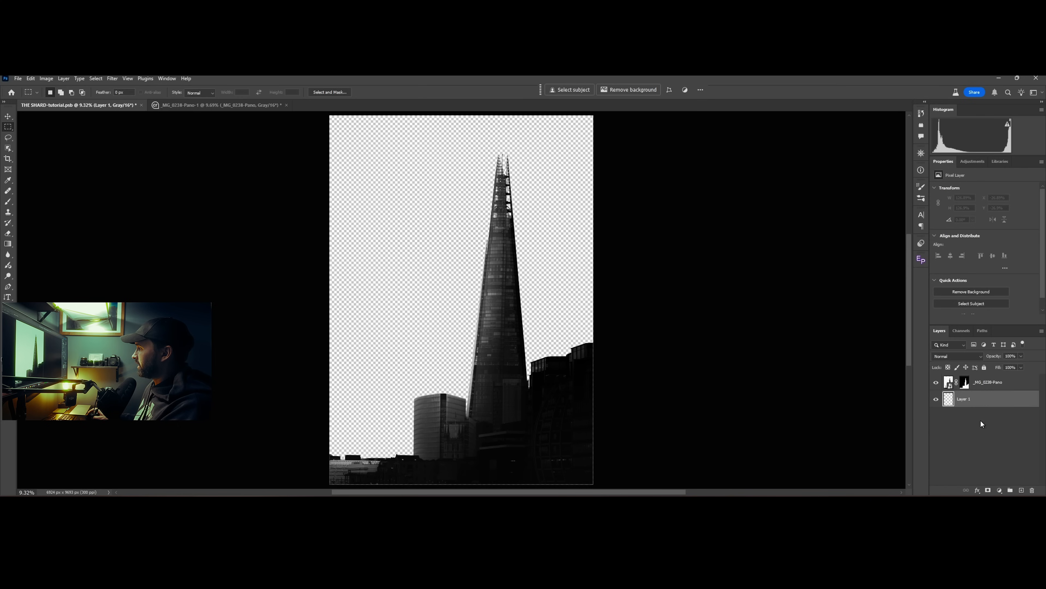
double_click(965, 399)
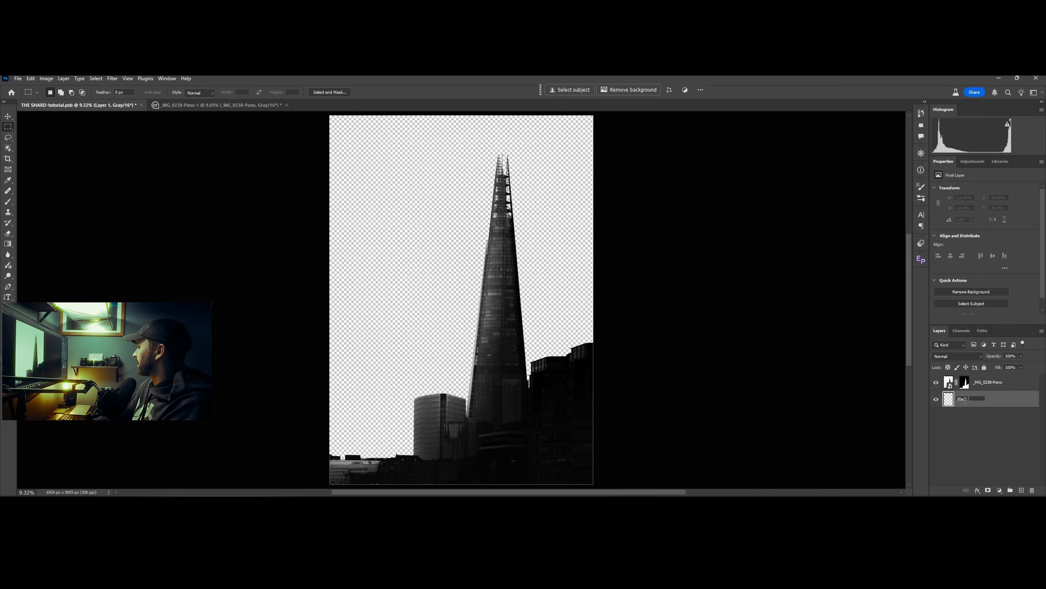
text(Black Background)
key(Return)
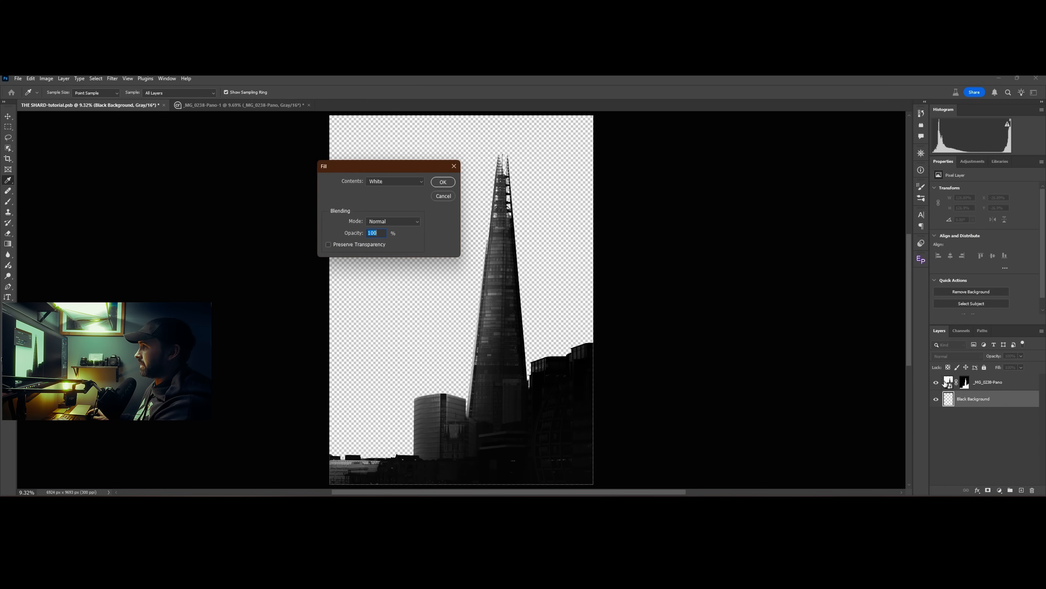
Step: Fill the Black Background layer with Black in Normal mode at 100% opacity
click(389, 183)
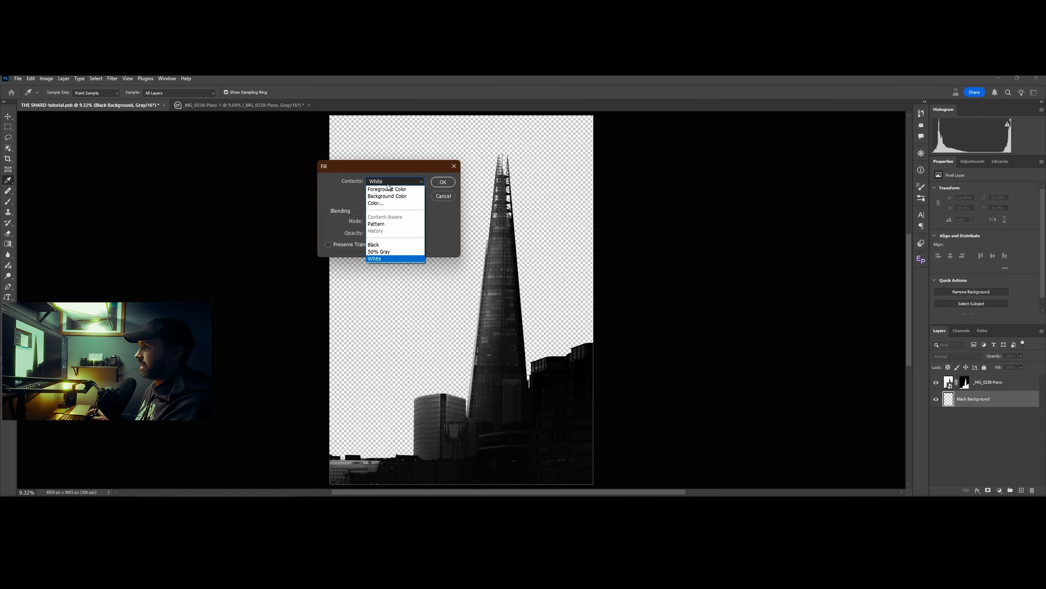
click(375, 244)
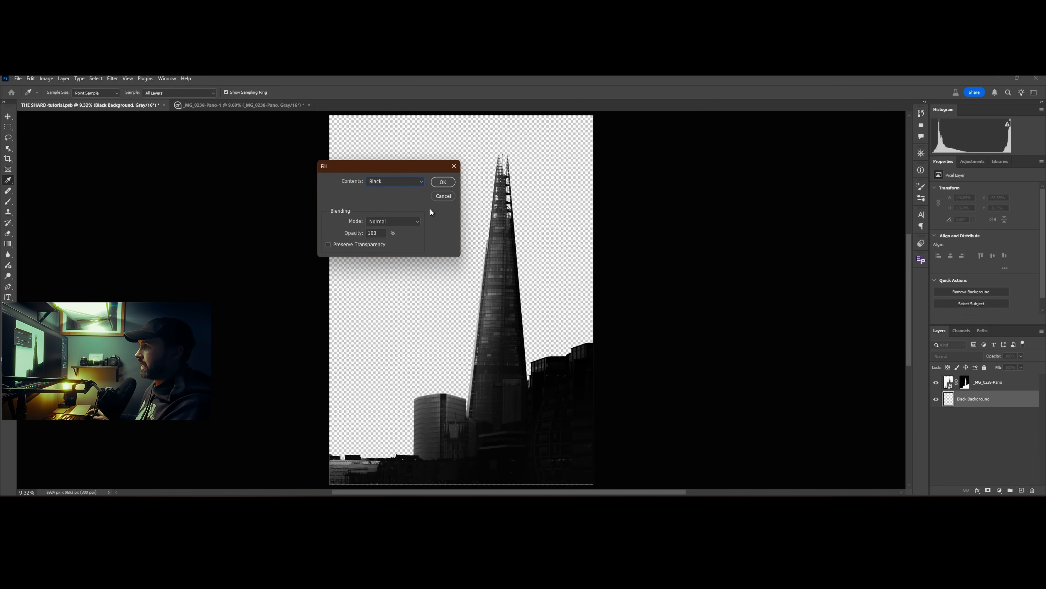
click(443, 181)
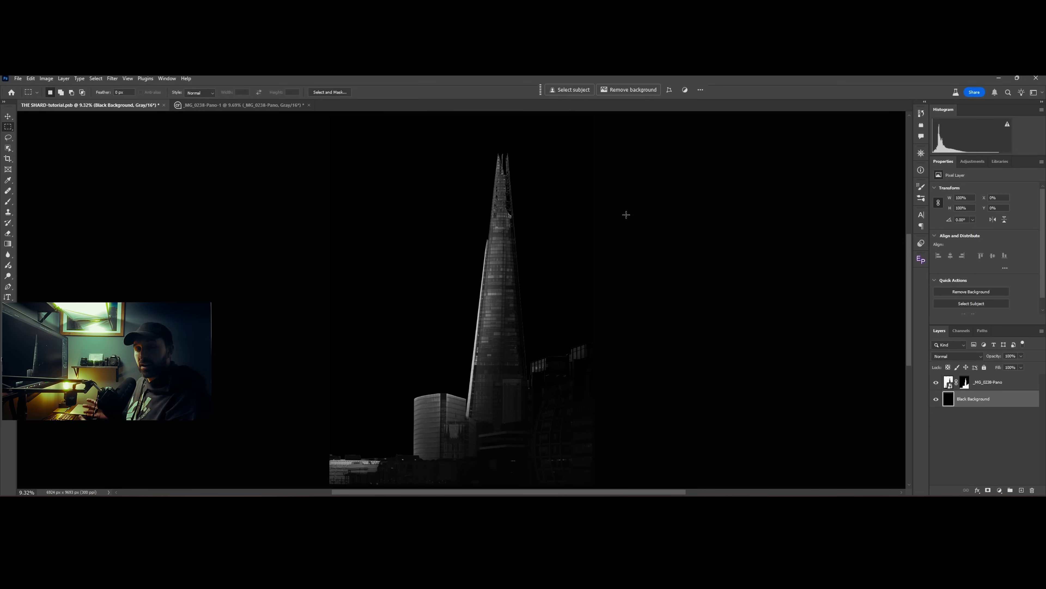
Step: Examine the masked tower against the black background, from its glass facade up to the open steelwork near the spire
key(z)
drag(486, 285, 545, 285)
drag(523, 236, 505, 343)
drag(503, 288, 499, 387)
drag(523, 249, 523, 320)
drag(522, 284, 488, 192)
drag(488, 407, 485, 289)
drag(495, 368, 531, 455)
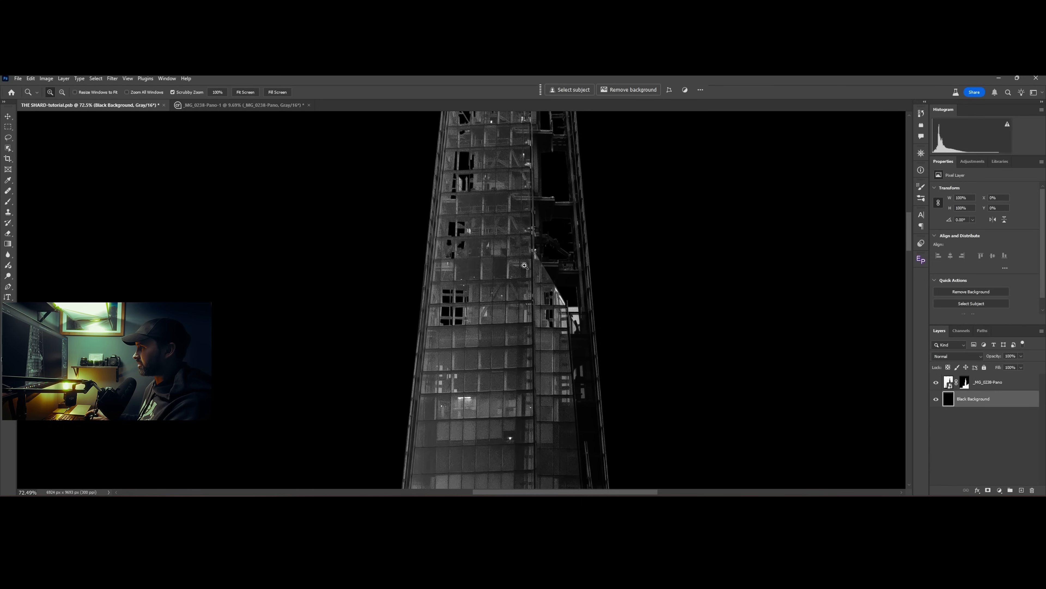
drag(501, 271, 518, 399)
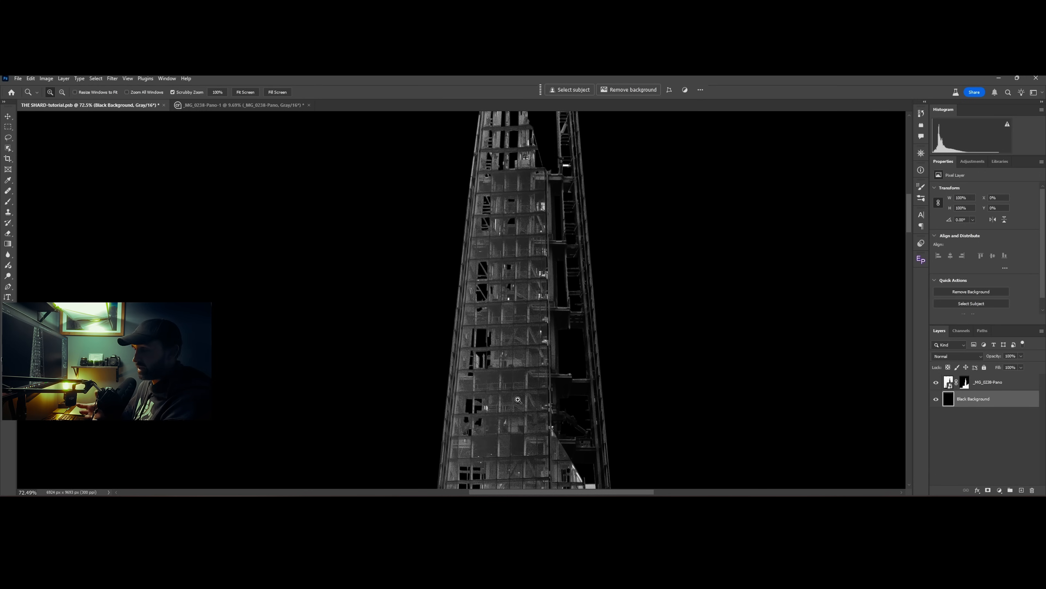
key(ctrl+0)
Step: Create a white-to-black radial gradient fill at about 56% scale beside the tower, and place its layer between the panorama and Black Background
click(980, 382)
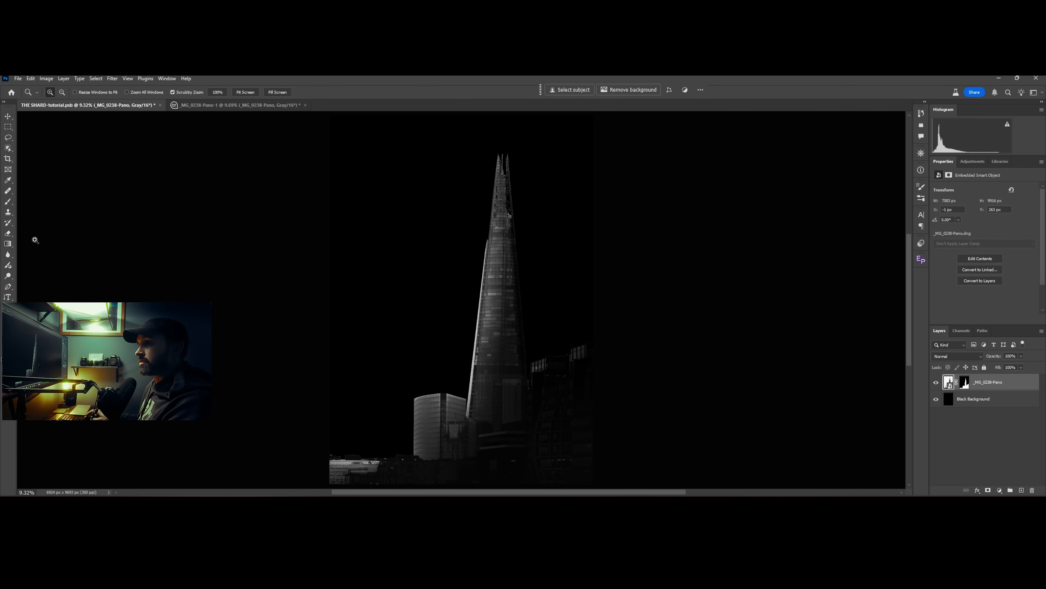
click(8, 244)
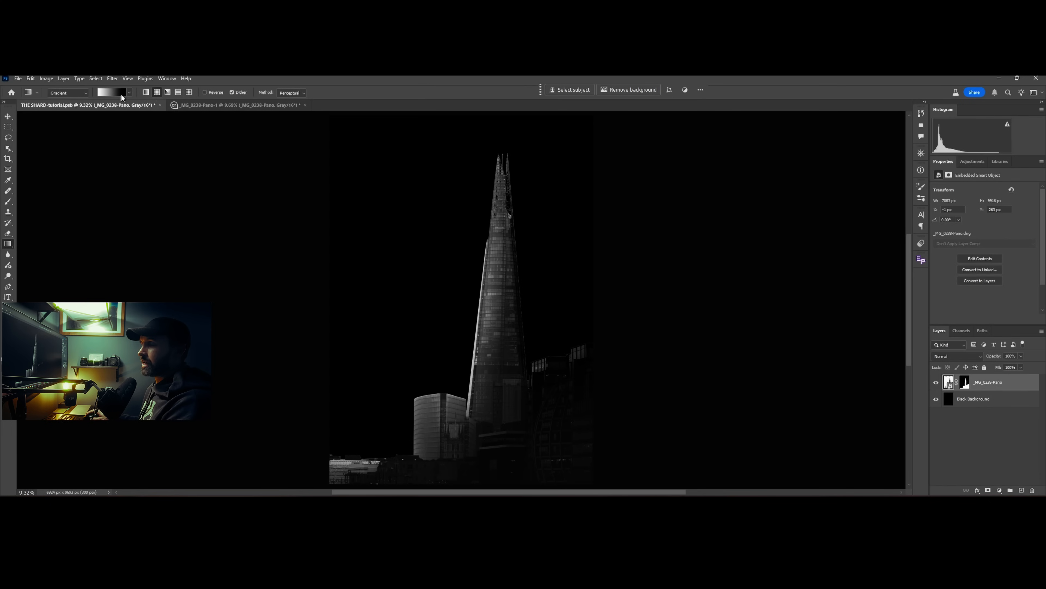
drag(458, 354, 563, 461)
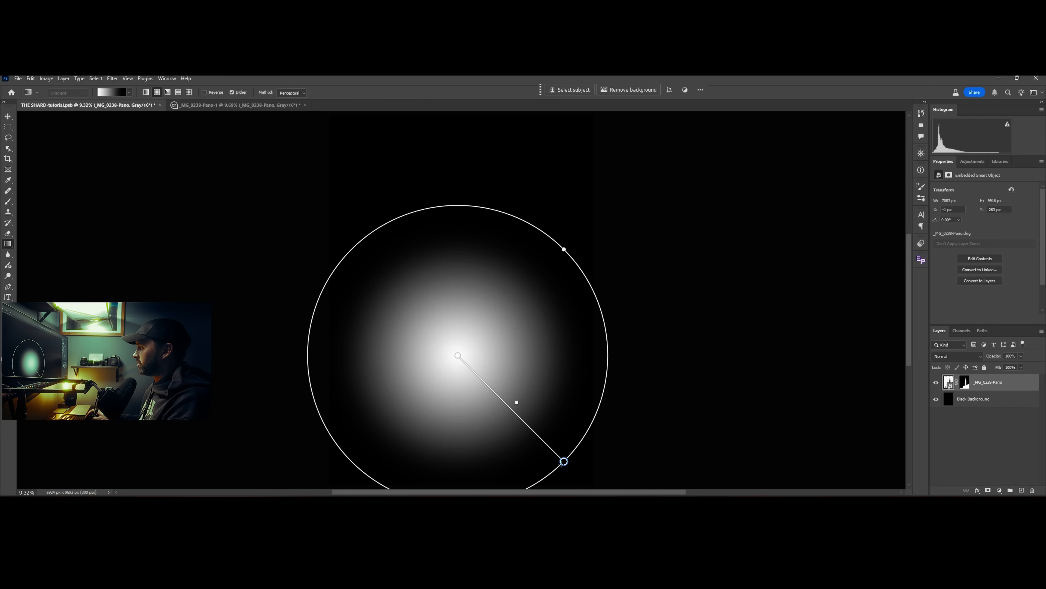
drag(1000, 386, 1002, 402)
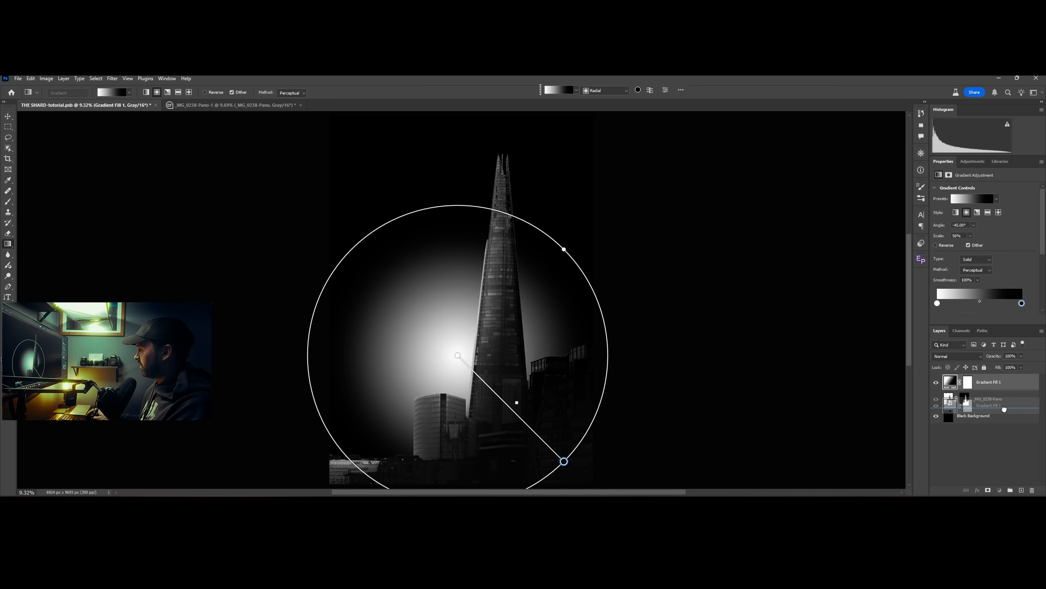
Step: Move the radial gradient's centre behind the tower's base and enlarge the glow to about 78% scale
drag(458, 355, 517, 430)
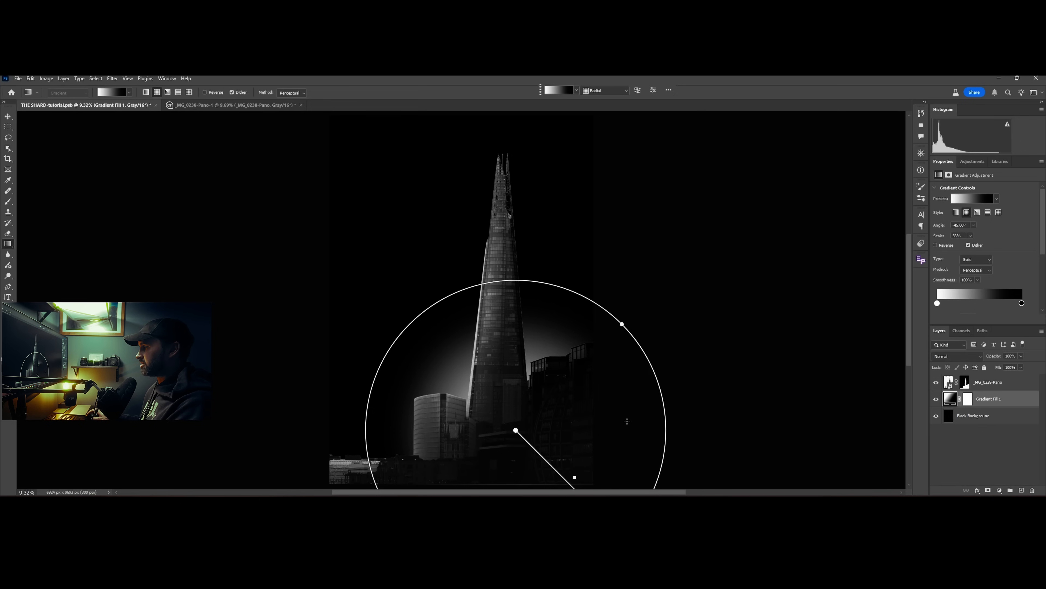
scroll(627, 421, down, 3)
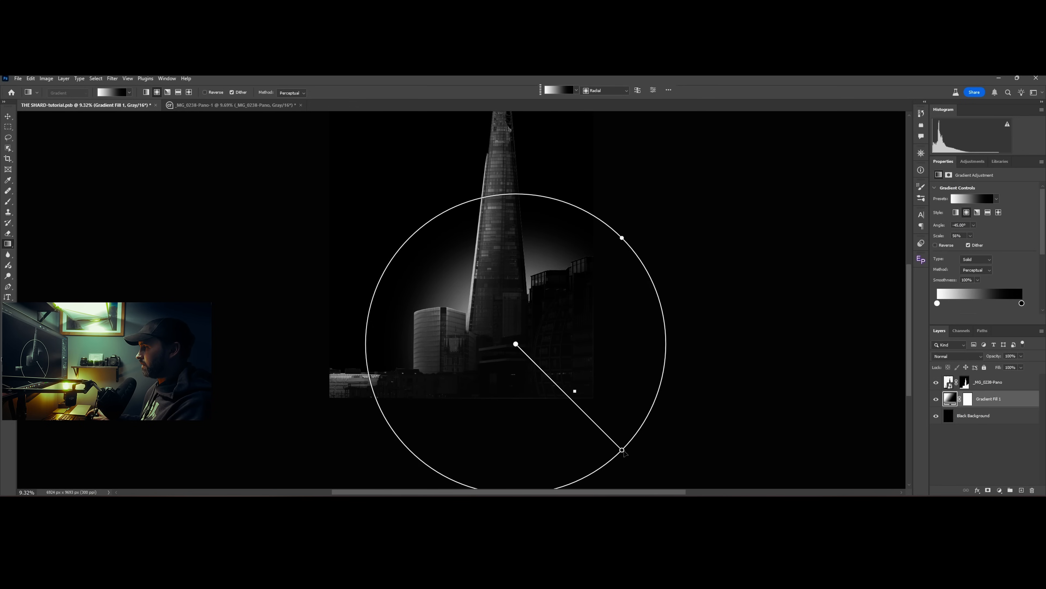
drag(623, 238, 643, 260)
drag(622, 450, 680, 471)
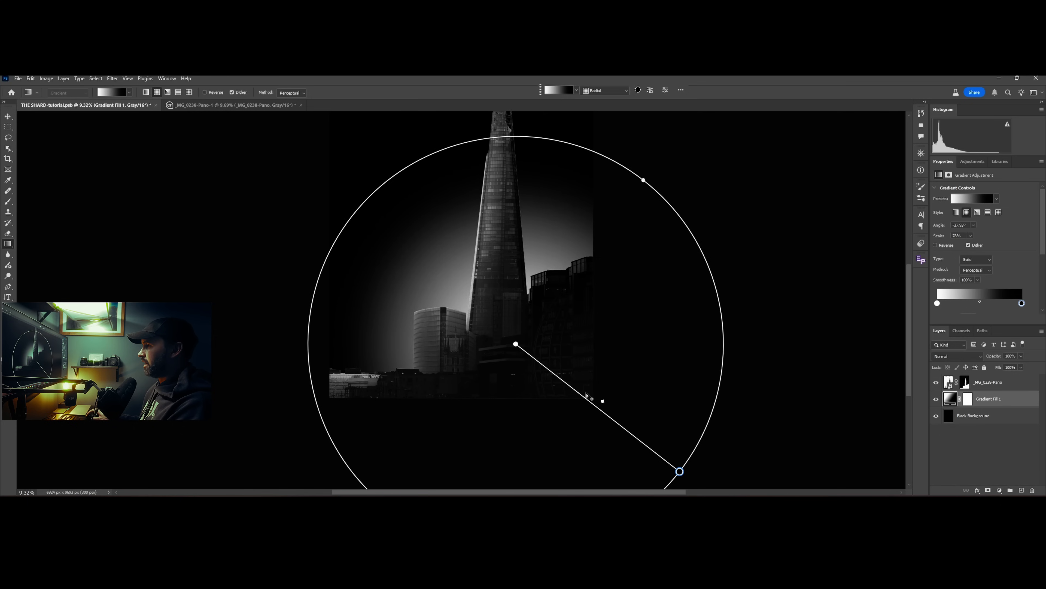
Step: Tighten the radial glow by pulling its midpoint close to the centre, and shift the centre slightly lower behind the tower, enlarging the scale to about 86%
drag(603, 400, 528, 363)
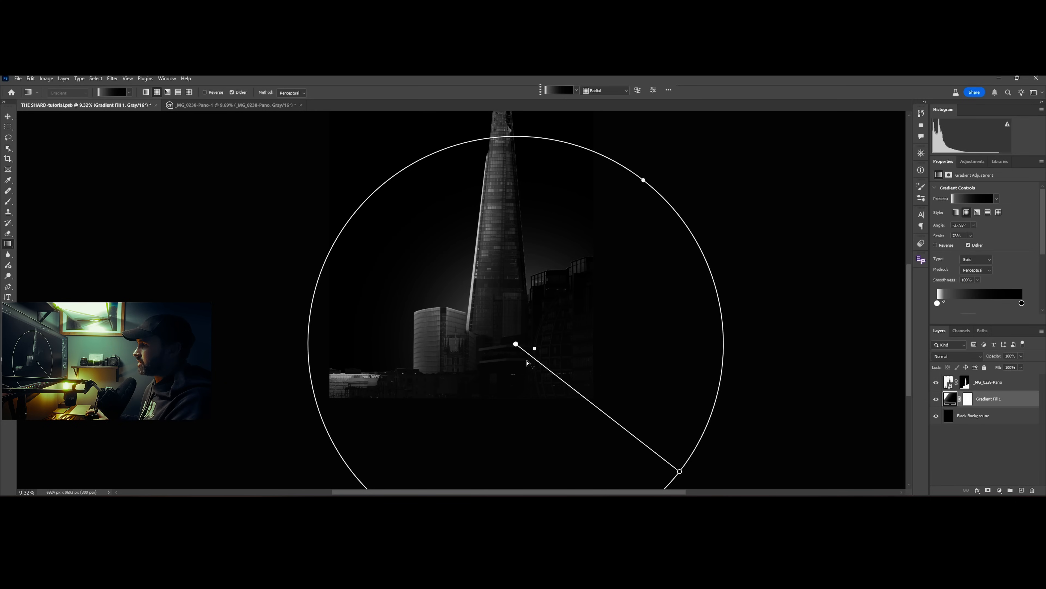
mouse_move(516, 344)
mouse_down()
mouse_move(530, 336)
mouse_move(500, 343)
mouse_move(513, 353)
mouse_up()
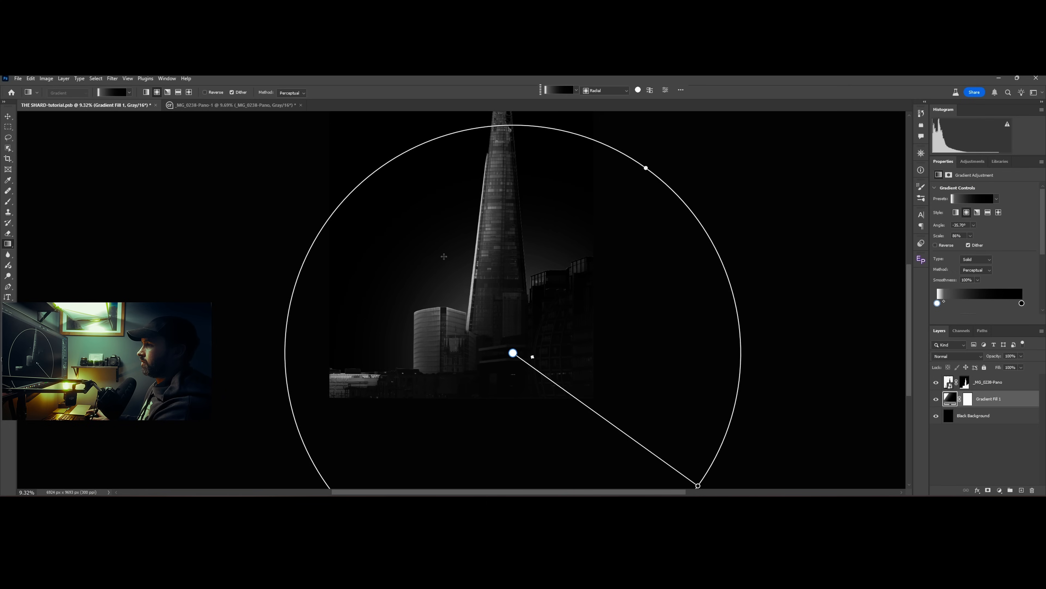
Step: Examine the smoothness of the gradient sky beside the tower's bright edge at high magnification
key(ctrl+plus)
key(ctrl+plus)
key(ctrl+plus)
key(ctrl+plus)
key(ctrl+plus)
drag(501, 296, 520, 410)
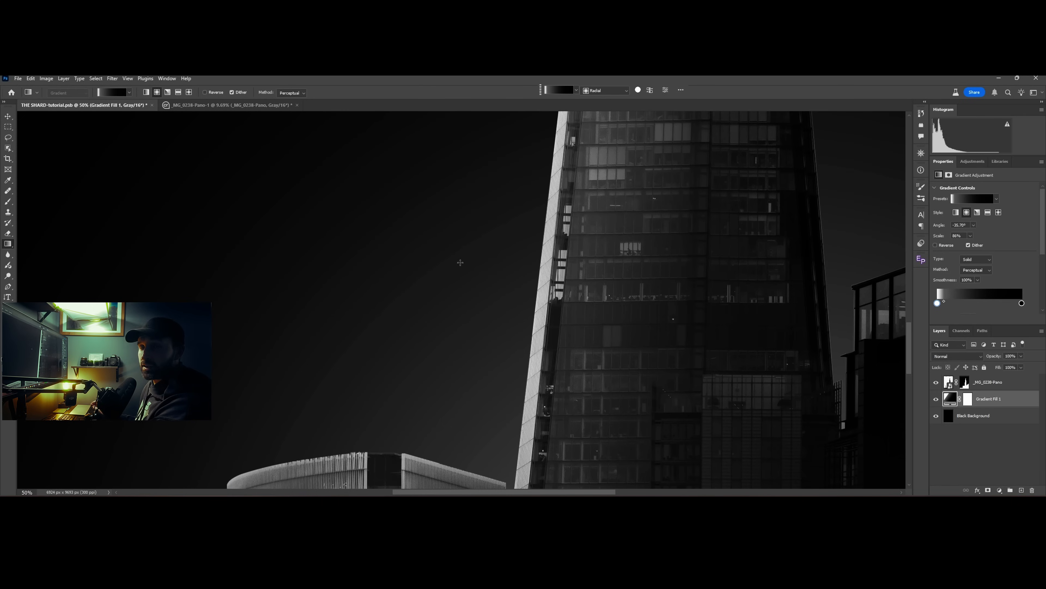
key(ctrl+plus)
key(ctrl+plus)
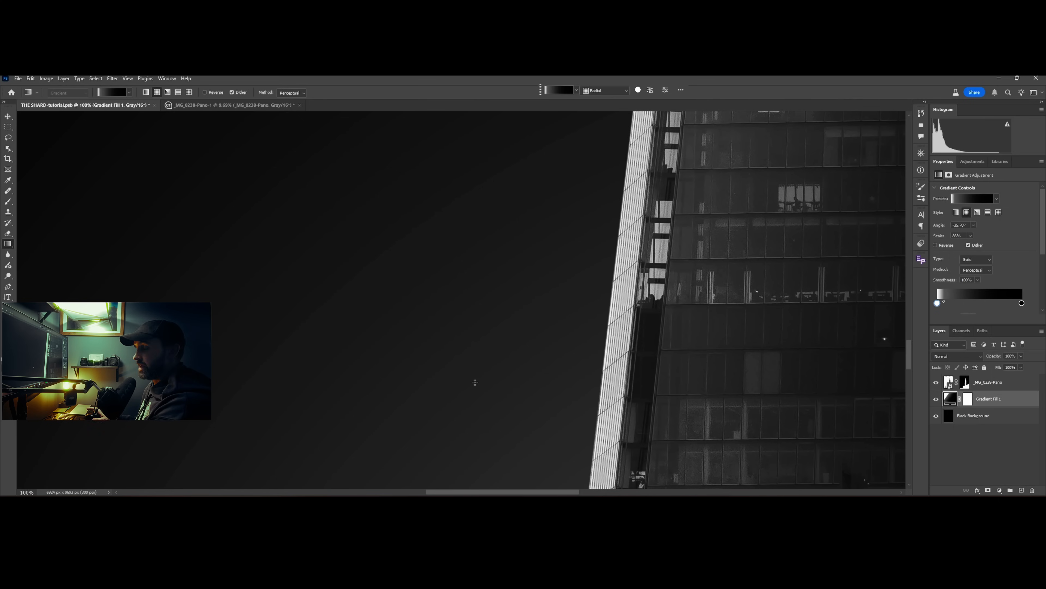
drag(644, 382, 654, 358)
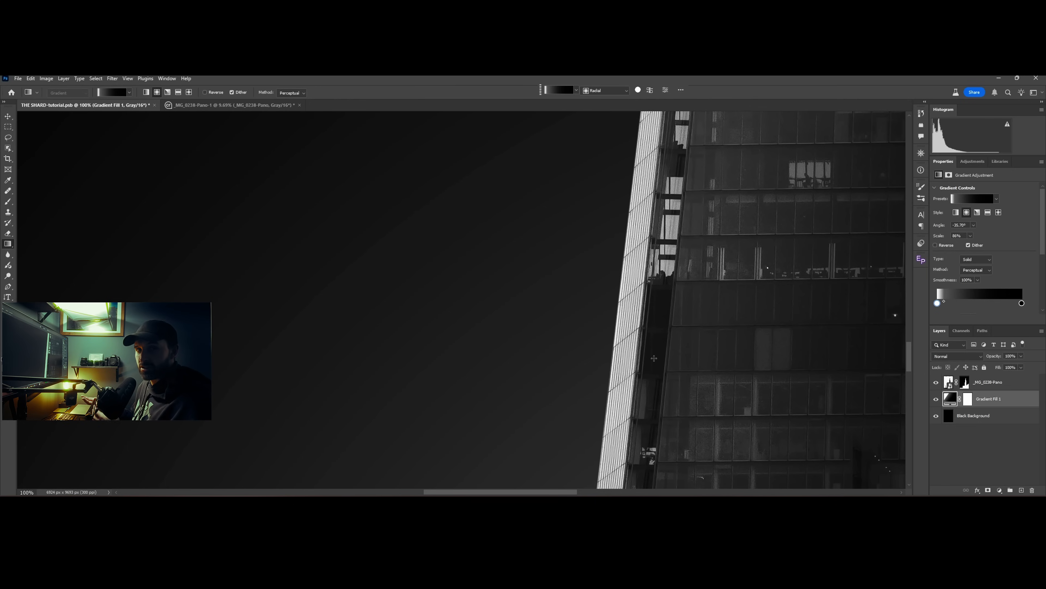
scroll(587, 331, up, 2)
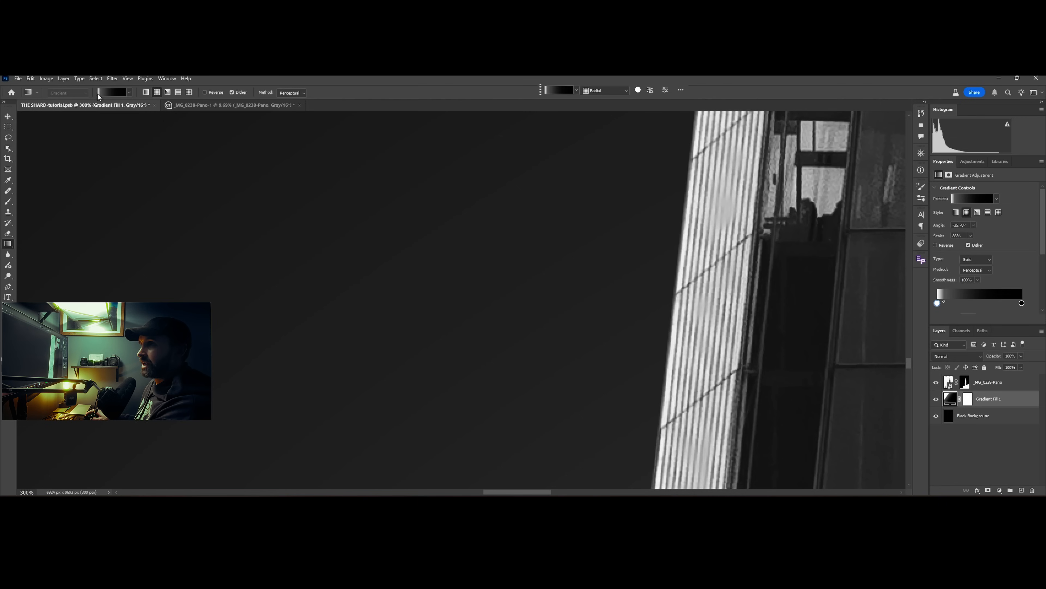
Step: Rasterize the Gradient Fill 1 layer and apply Add Noise at 0.5% with Gaussian distribution
click(112, 79)
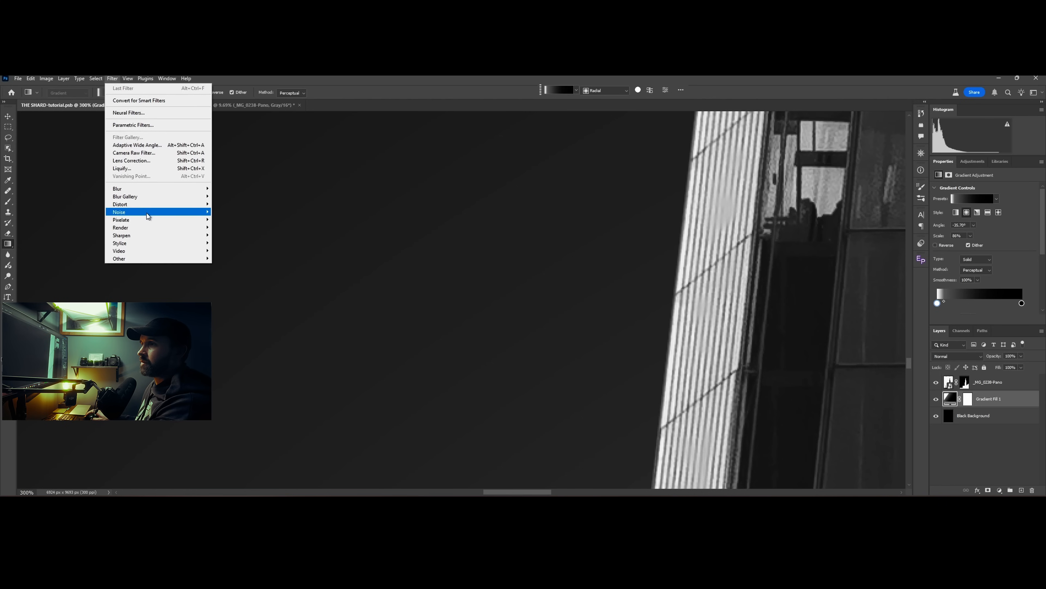
mouse_move(146, 213)
click(227, 214)
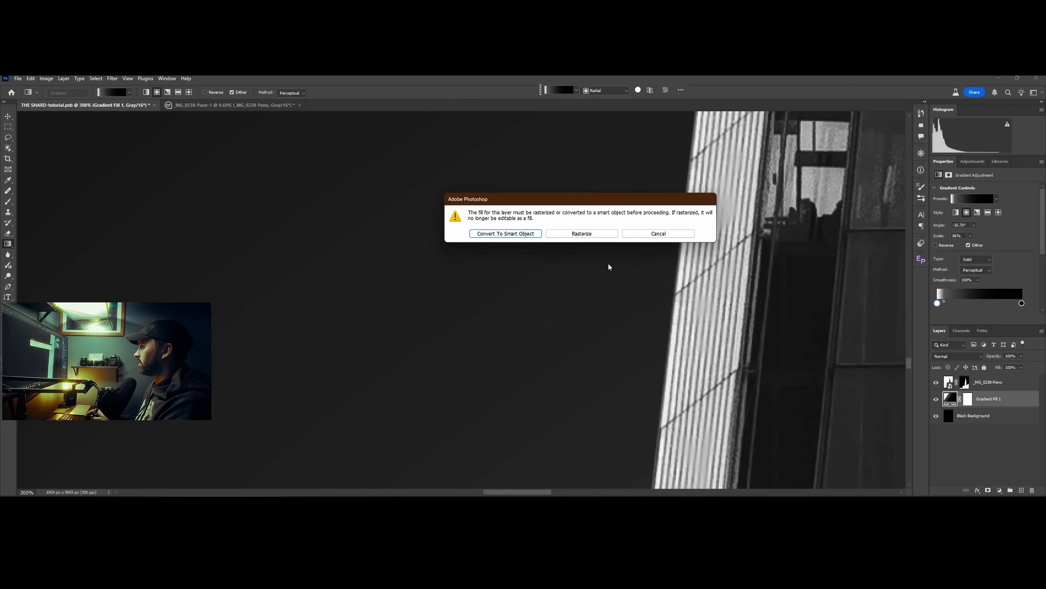
click(586, 238)
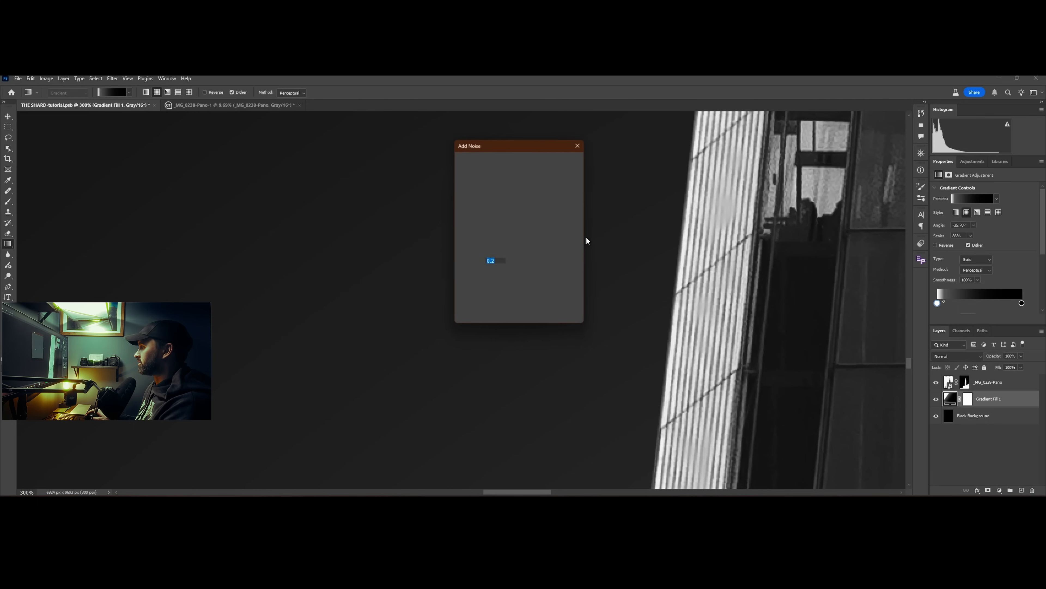
click(502, 265)
key(BackSpace)
text(3)
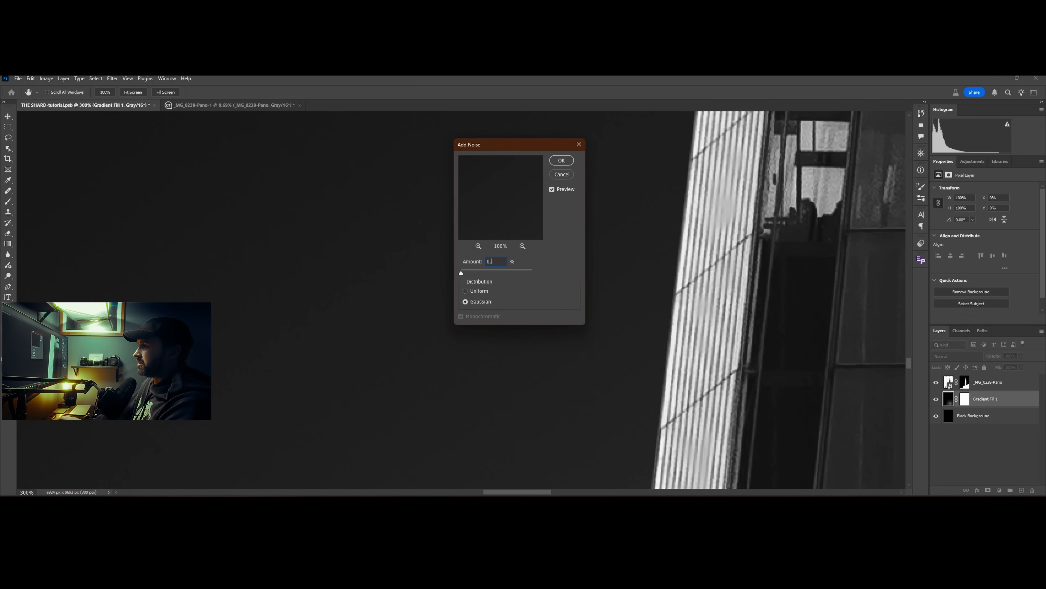
key(BackSpace)
text(5)
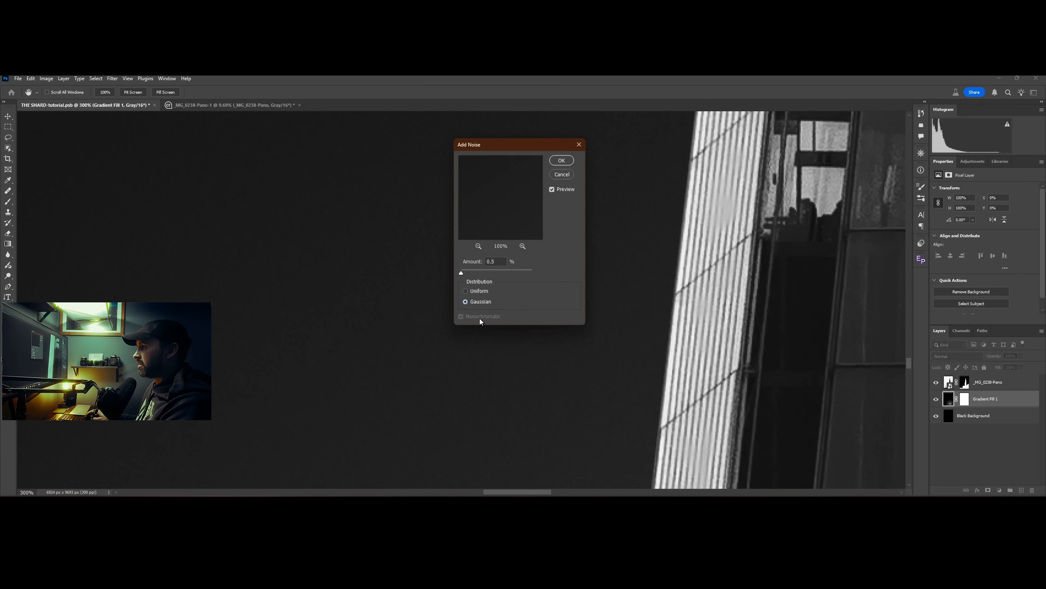
click(567, 160)
drag(473, 306, 562, 337)
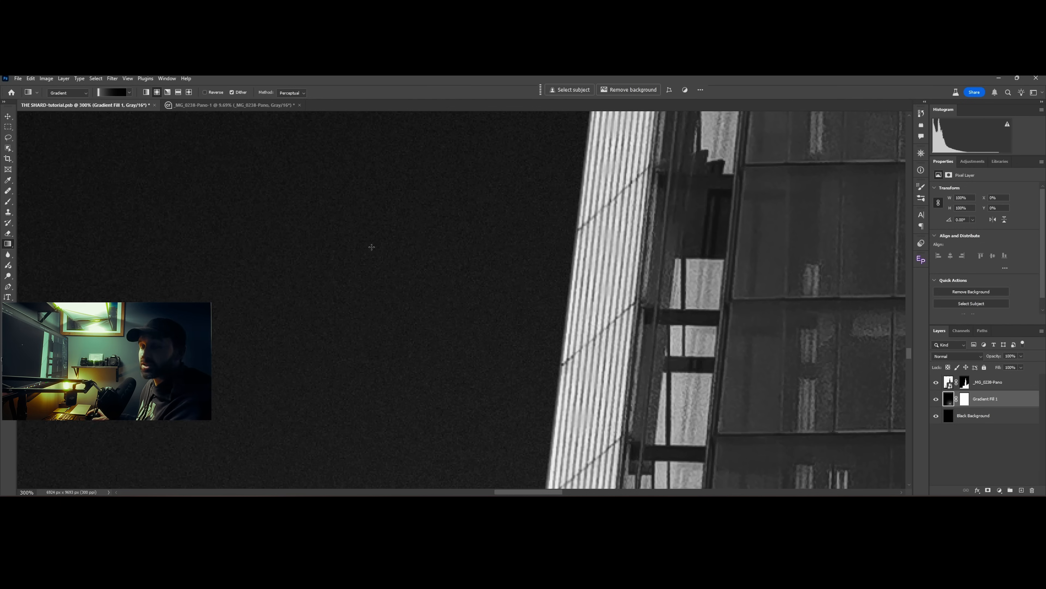
Step: Soften the grain on the gradient layer with a Gaussian Blur of 0.5 pixels radius
click(112, 79)
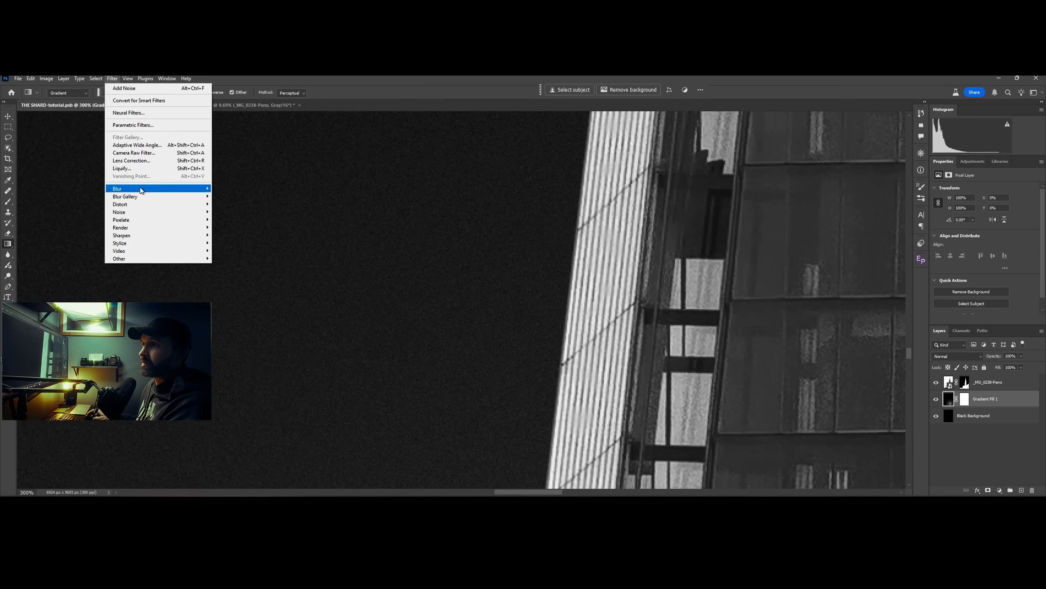
mouse_move(140, 188)
click(234, 220)
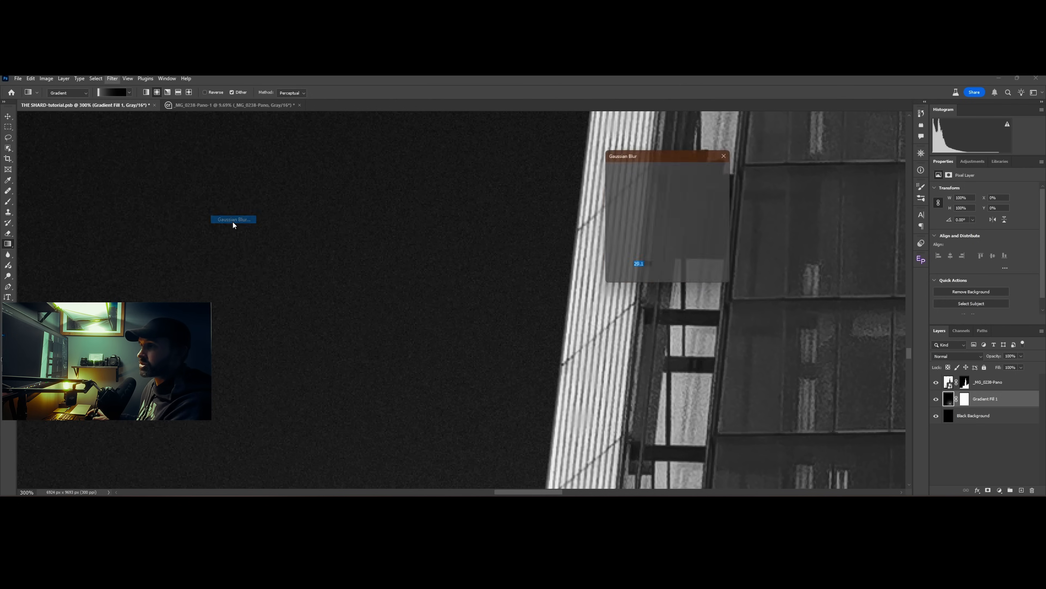
text(0.5)
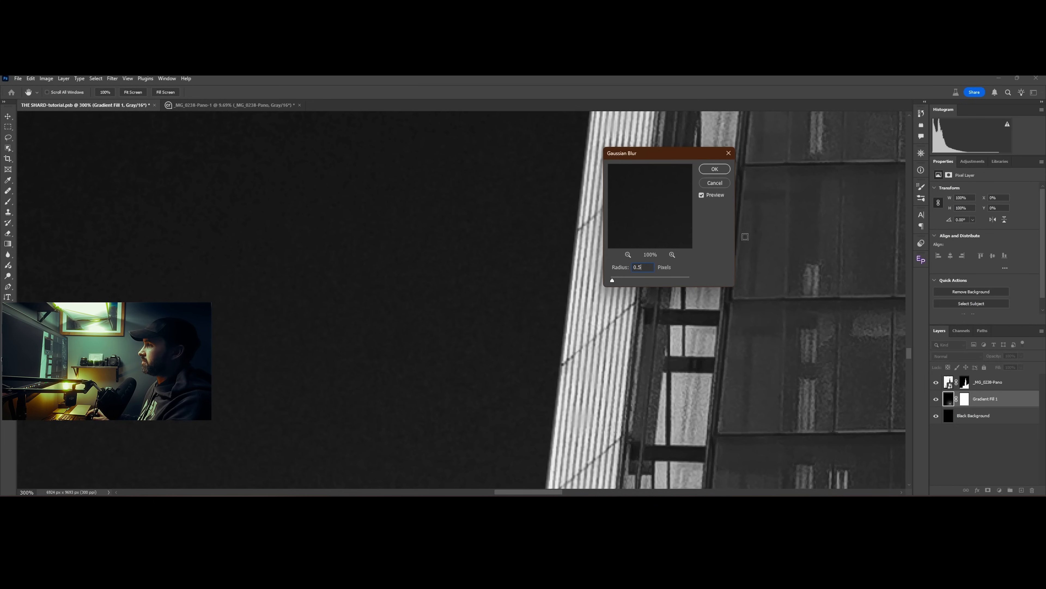
click(721, 171)
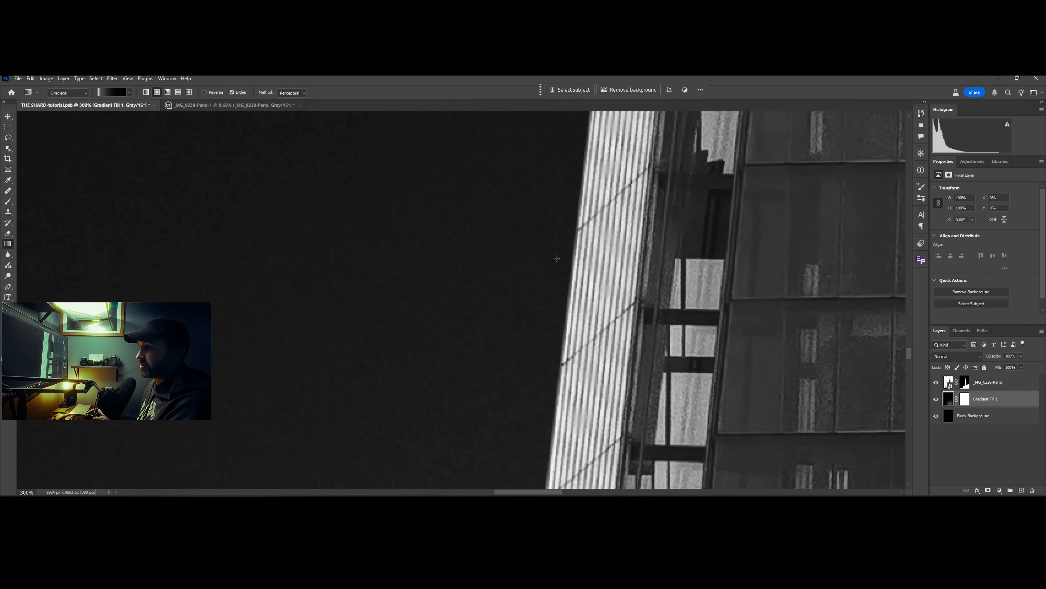
Step: Apply Add Noise to the blurred gradient layer again at 0.5% with Gaussian distribution
click(112, 79)
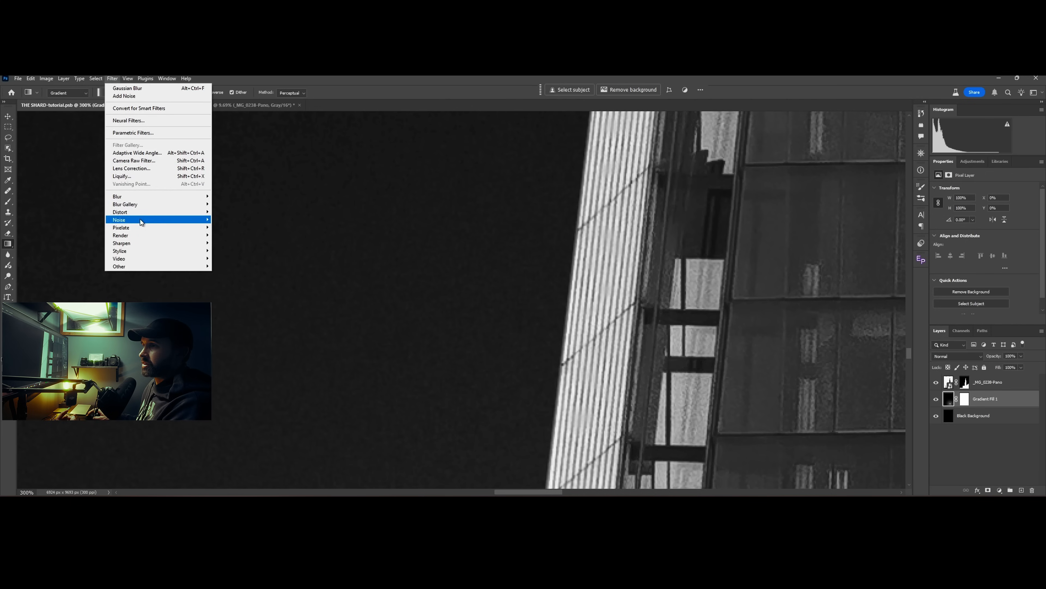
mouse_move(140, 219)
click(227, 221)
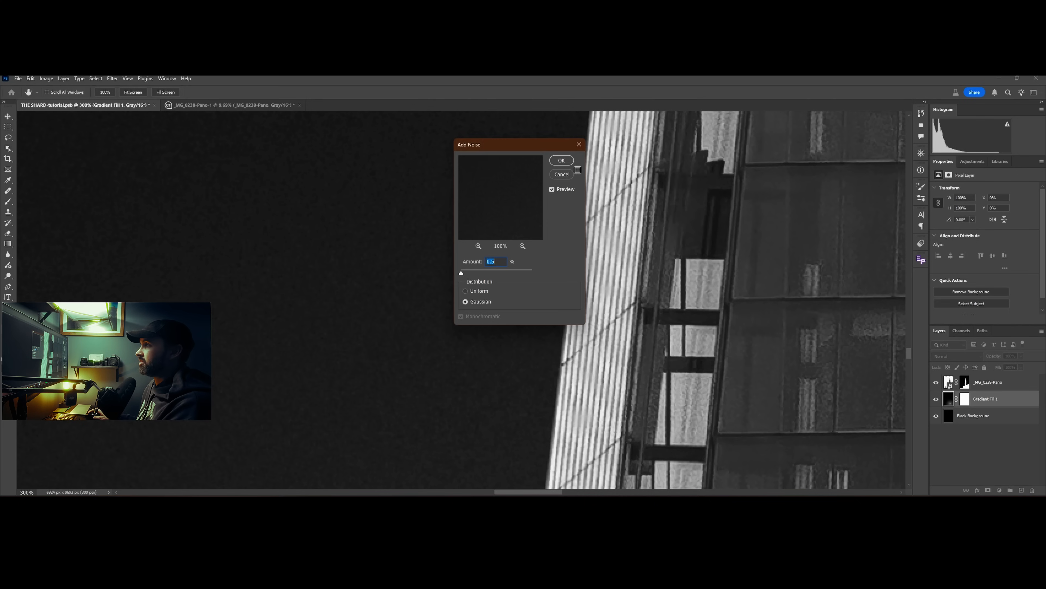
click(562, 160)
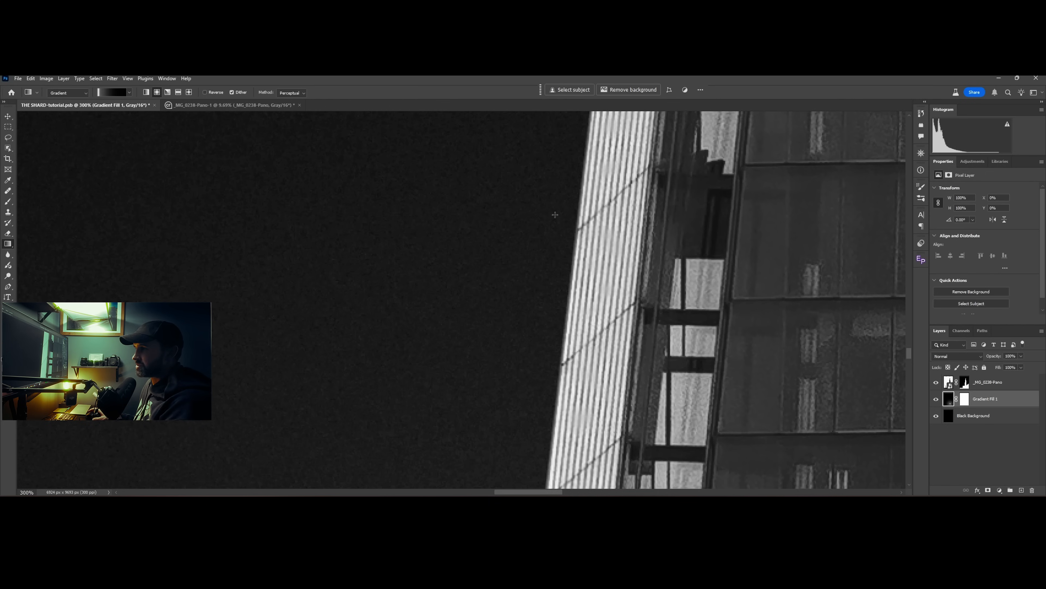
key(ctrl+0)
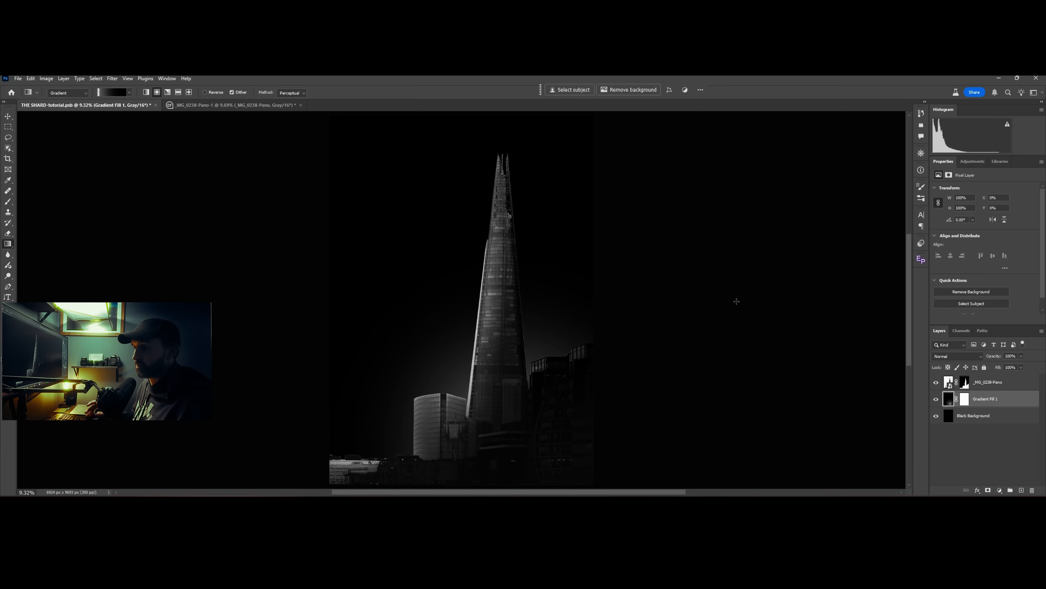
Step: Add a darkening Curves adjustment above the panorama with a point at input 45, output 61, and invert its mask to black
key(alt+bracketright)
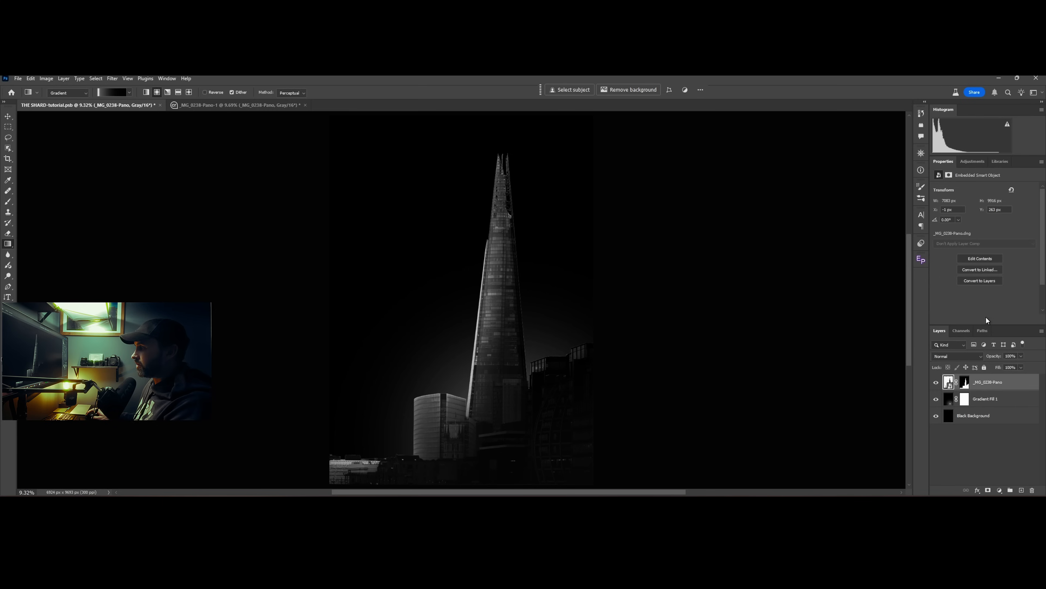
click(999, 490)
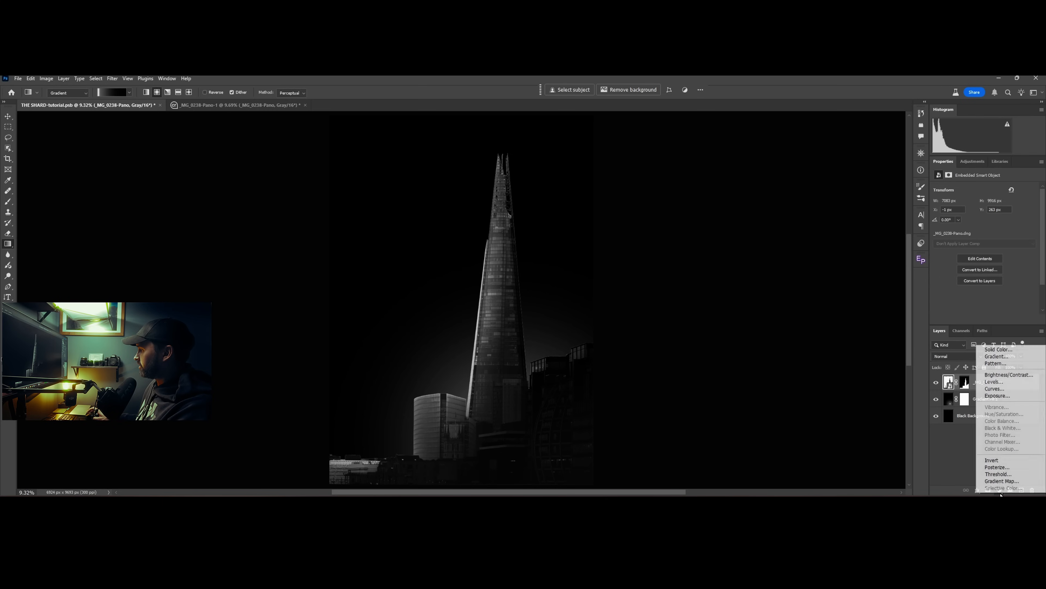
click(1007, 389)
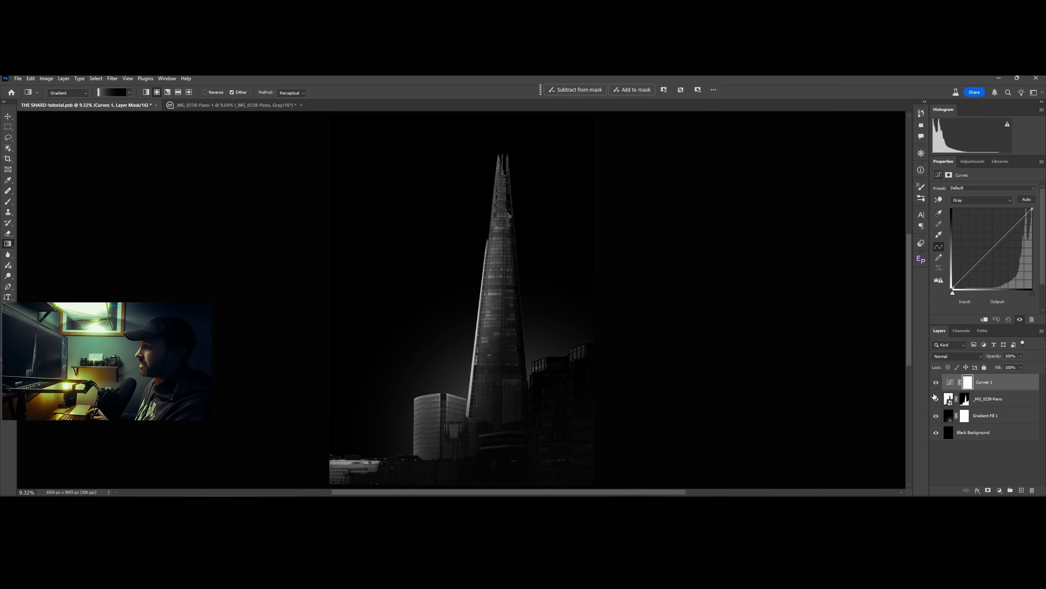
mouse_move(997, 243)
mouse_down()
mouse_move(1002, 264)
mouse_move(999, 233)
mouse_move(999, 262)
mouse_move(988, 239)
mouse_up()
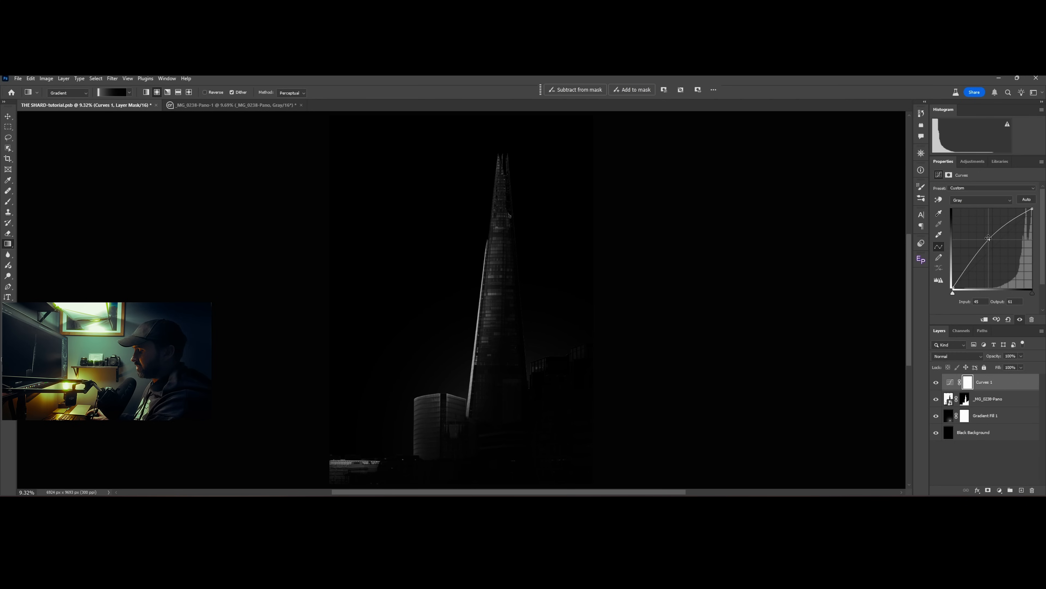
key(ctrl+i)
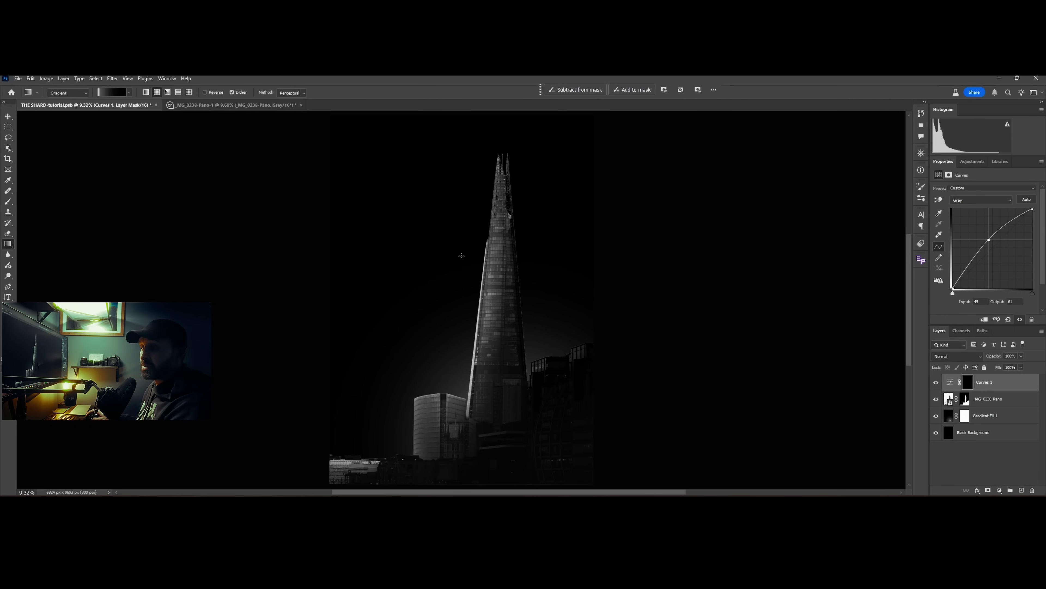
Step: Set up a Soft Round brush with 0% hardness, 40% opacity and 40% flow for painting on the curves mask
key(b)
right_click(484, 267)
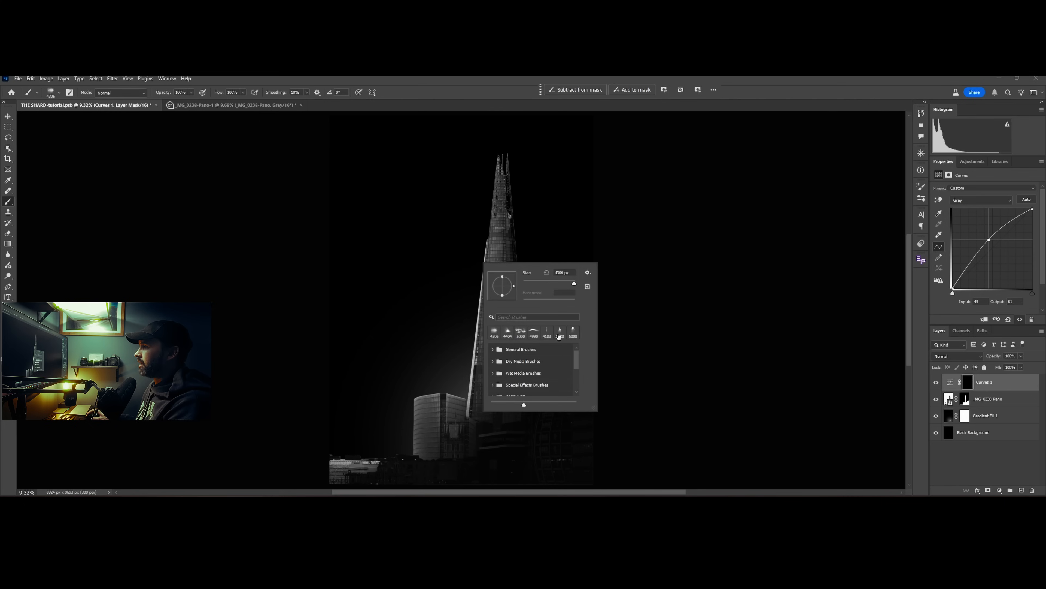
click(494, 350)
click(524, 363)
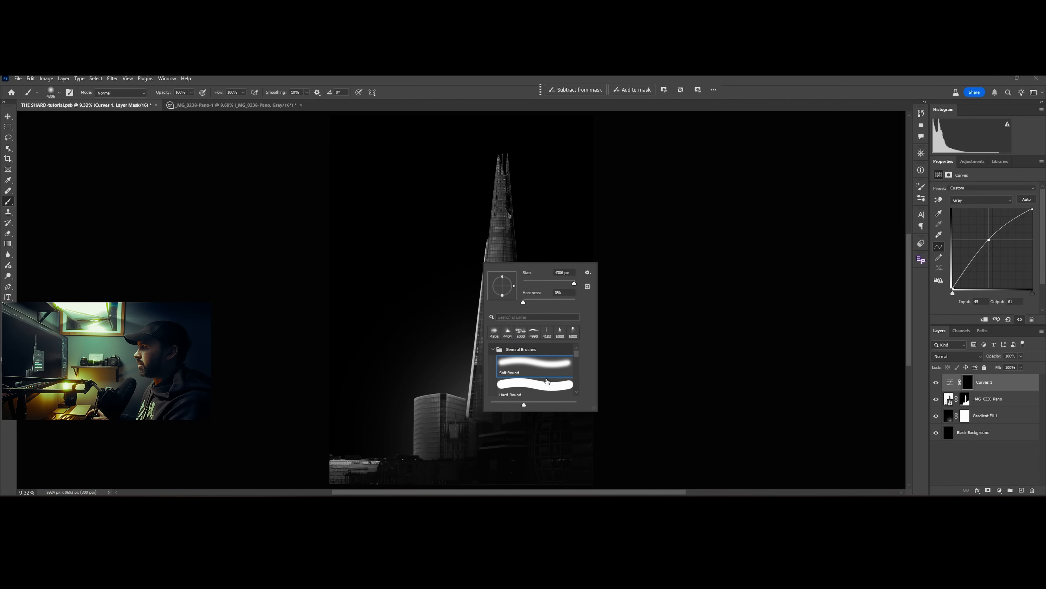
click(500, 92)
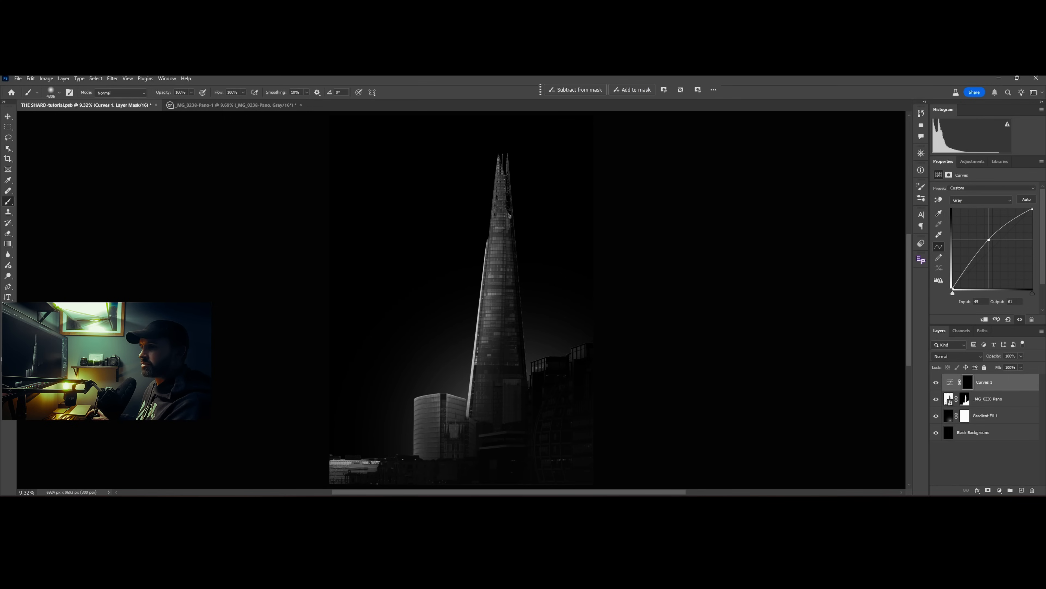
scroll(500, 373, up, 1)
drag(562, 295, 519, 289)
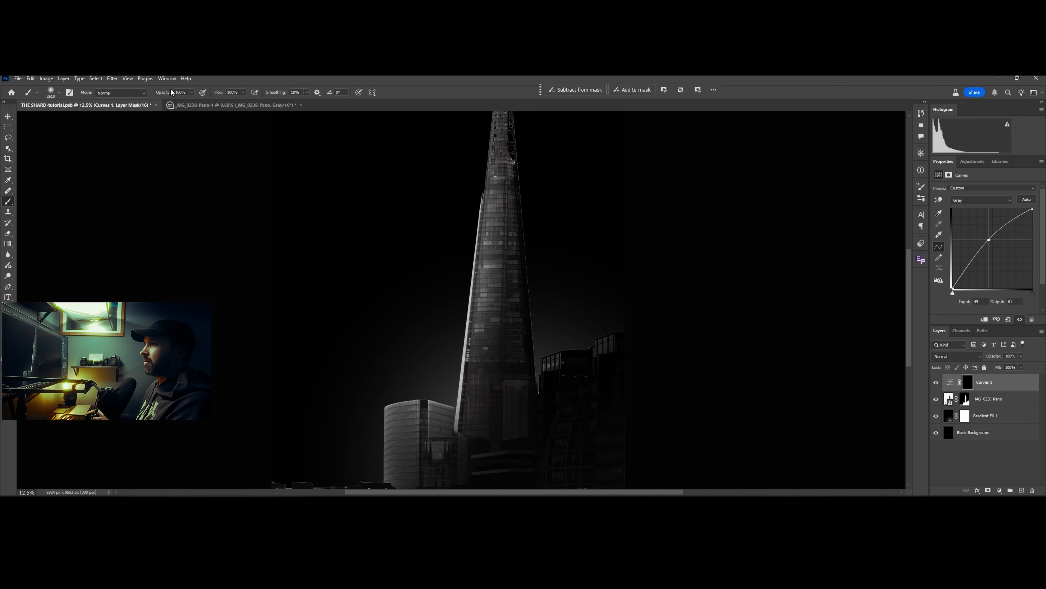
text(40)
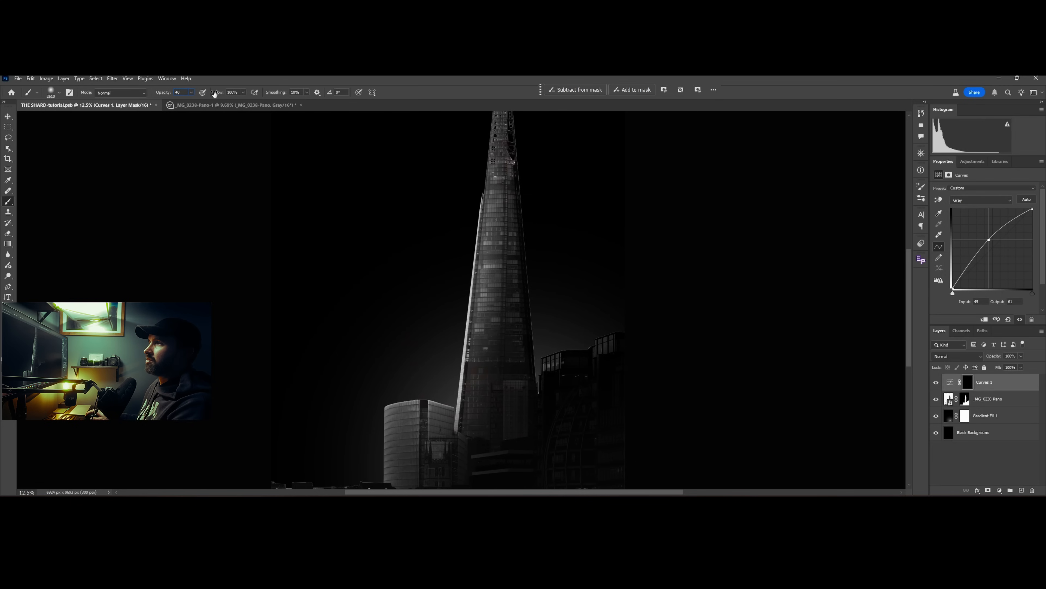
key(Return)
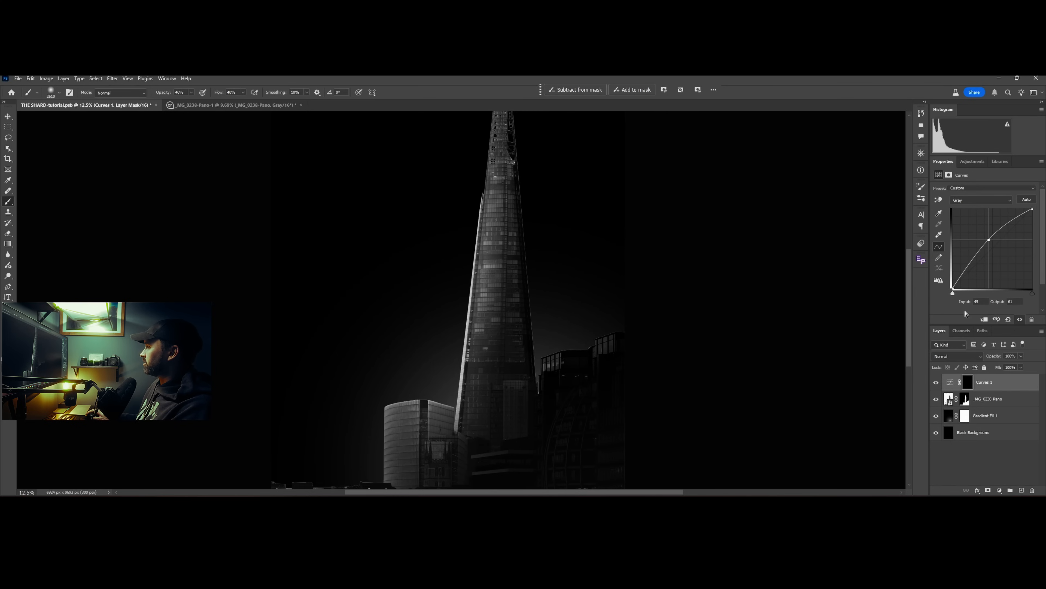
Step: Clip the darkening Curves layer to the panorama, paint its mask along the tower's right side, and compare the image with and without it
click(985, 321)
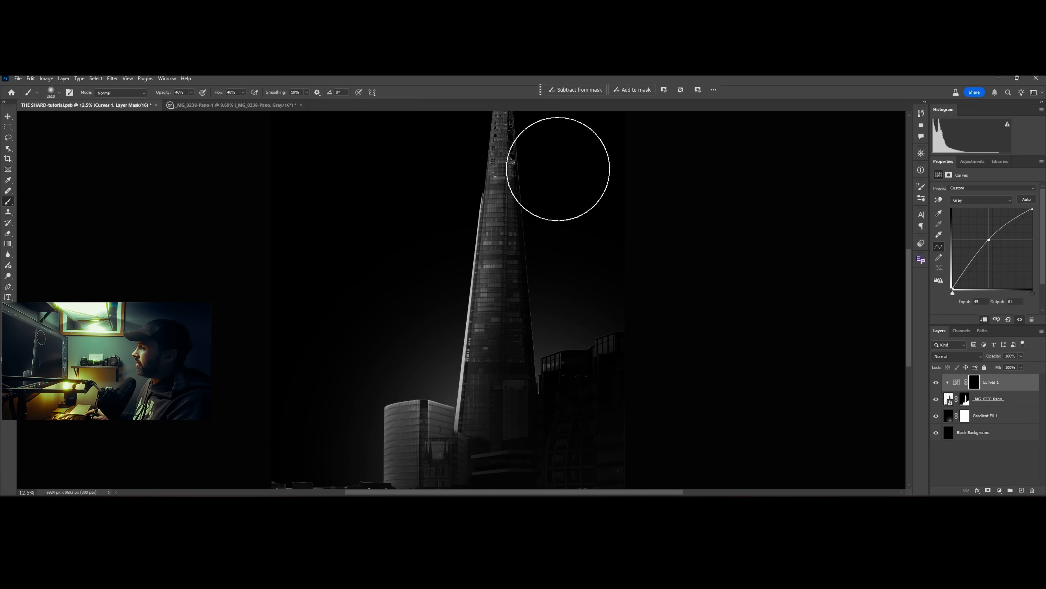
mouse_move(542, 381)
mouse_down()
mouse_move(516, 206)
mouse_move(535, 149)
mouse_move(624, 230)
mouse_up()
click(936, 382)
click(936, 382)
click(936, 383)
click(936, 382)
click(936, 382)
click(936, 382)
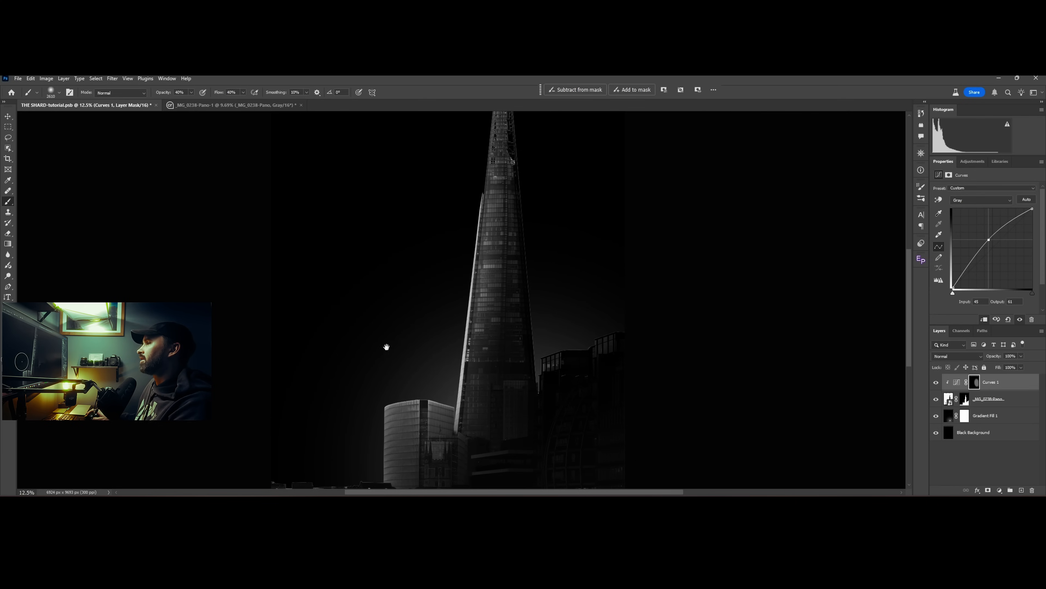
Step: Extend the darkening on the Curves mask along the tower's right edge and over the lower buildings, using a smaller brush for the finer areas
scroll(432, 380, up, 5)
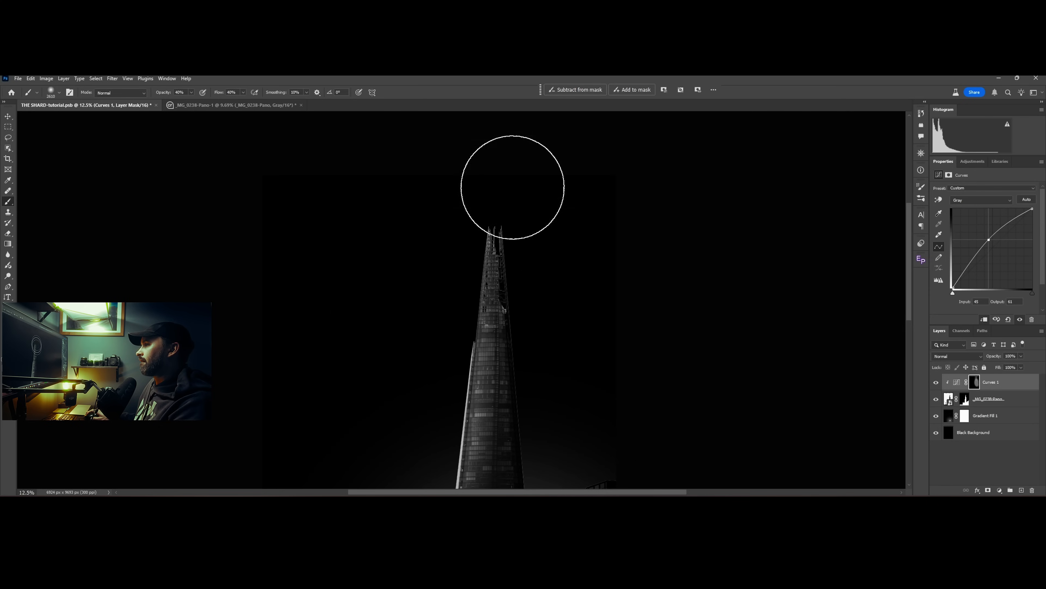
drag(561, 376, 546, 249)
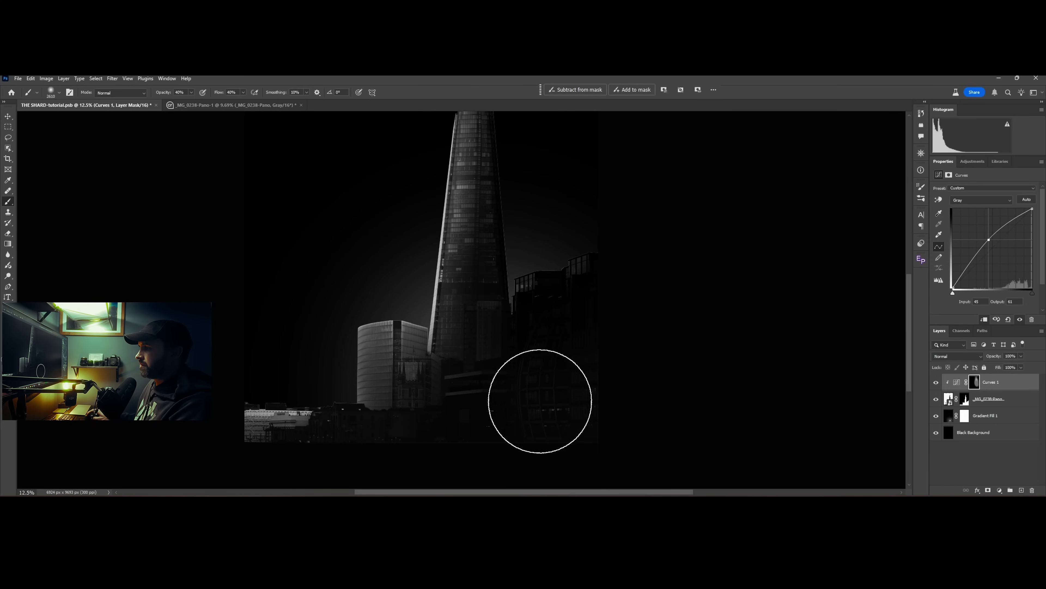
drag(424, 413, 395, 412)
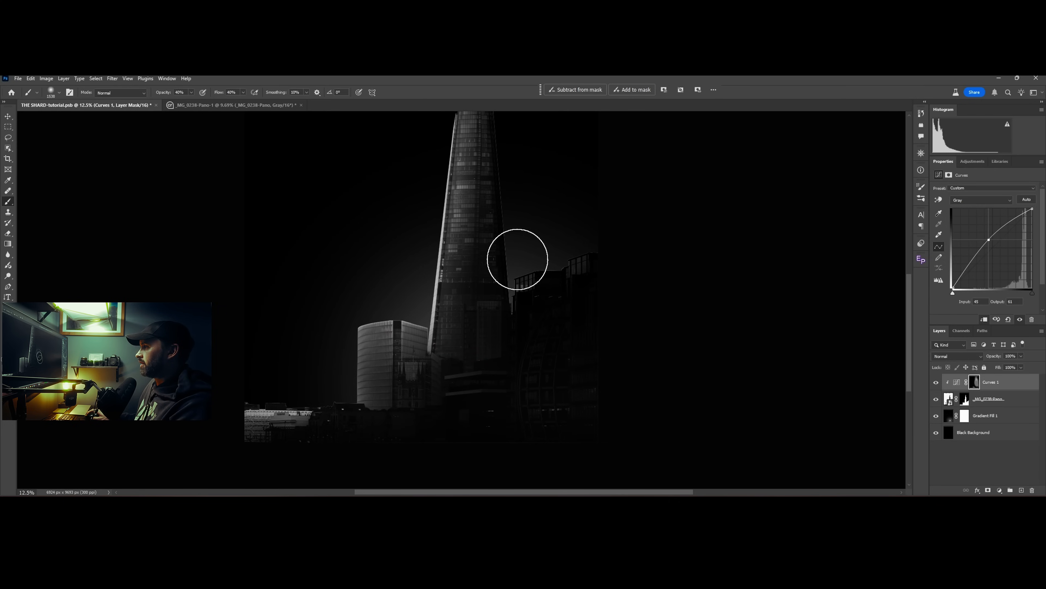
drag(526, 226, 551, 399)
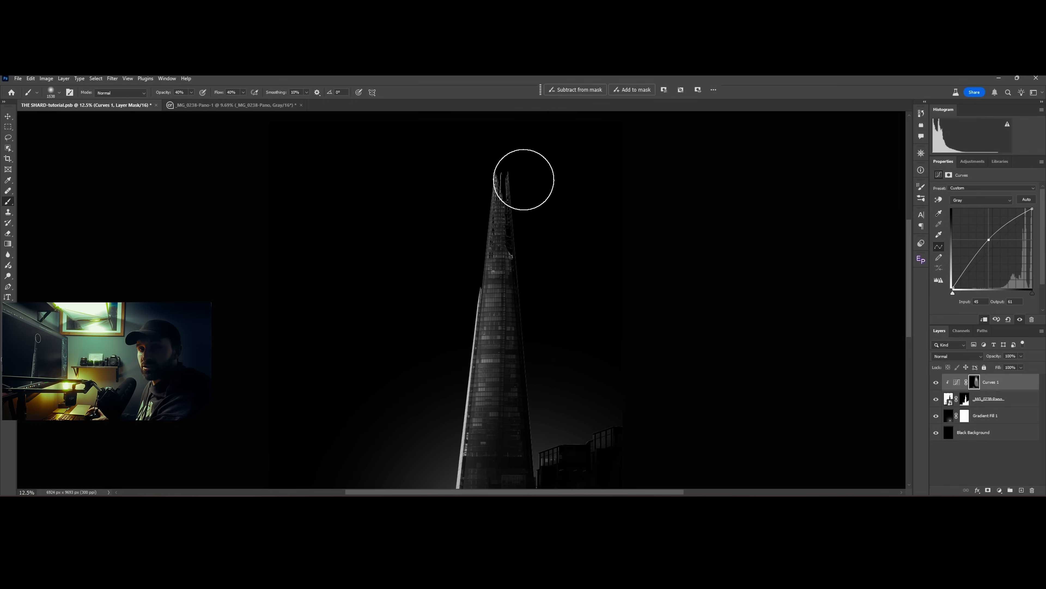
scroll(524, 180, down, 1)
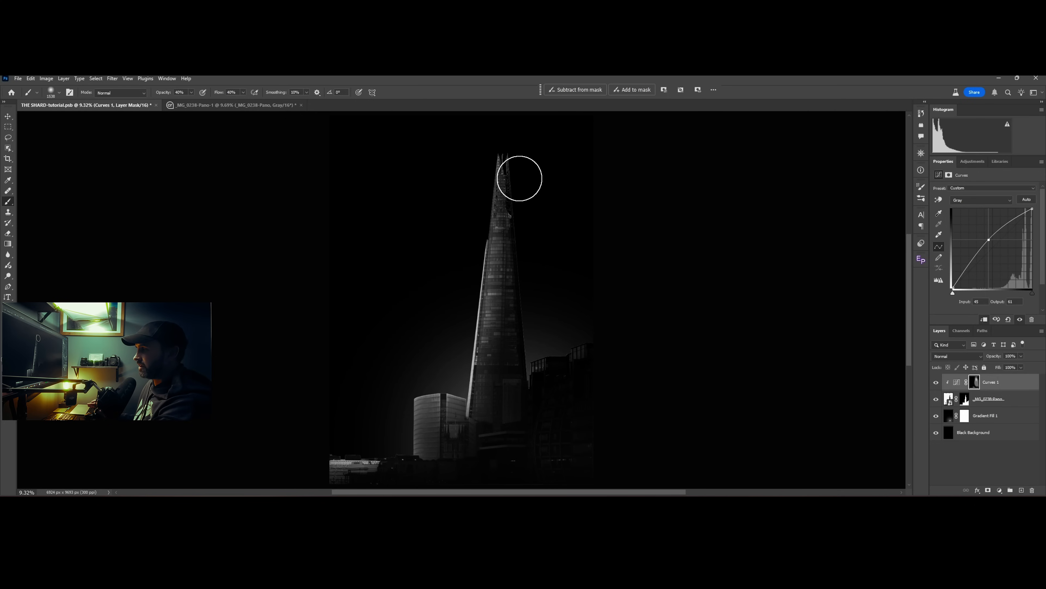
Step: Reduce the darkening Curves layer's opacity to 49% and compare the image with and without it
click(936, 383)
click(936, 384)
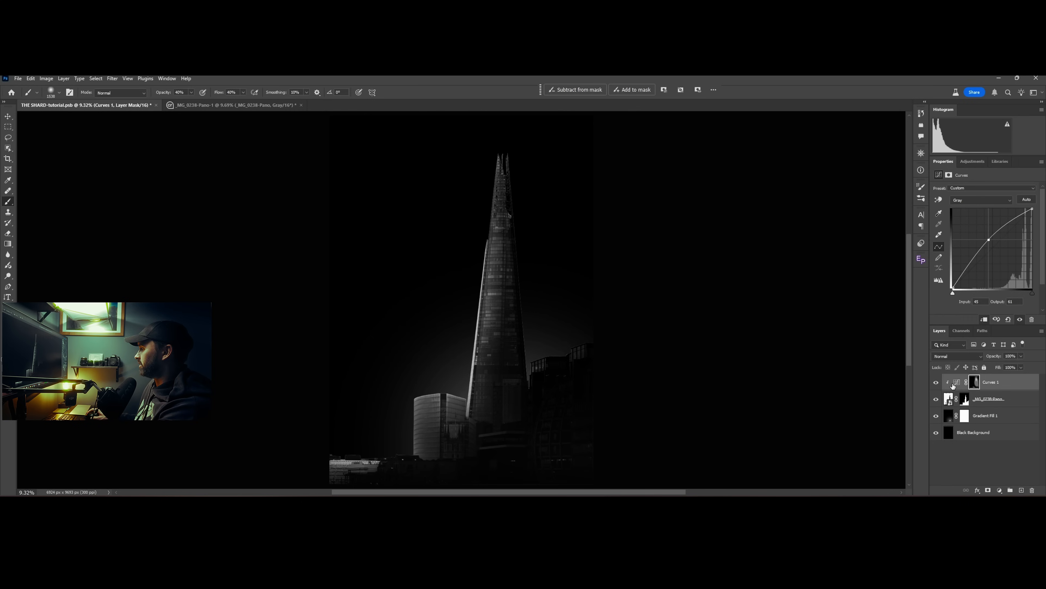
drag(993, 358, 971, 356)
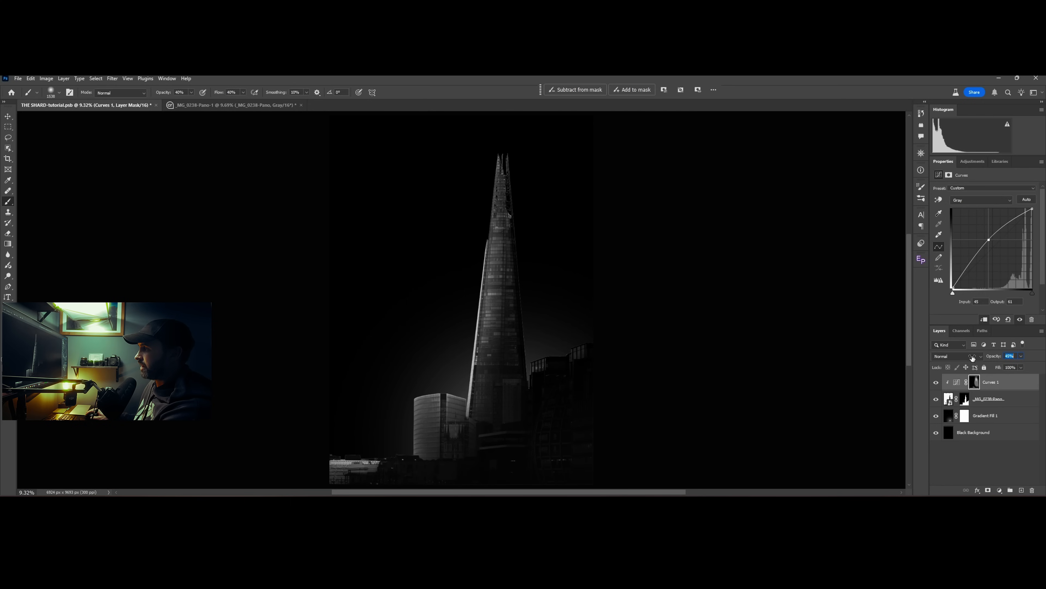
drag(973, 358, 975, 358)
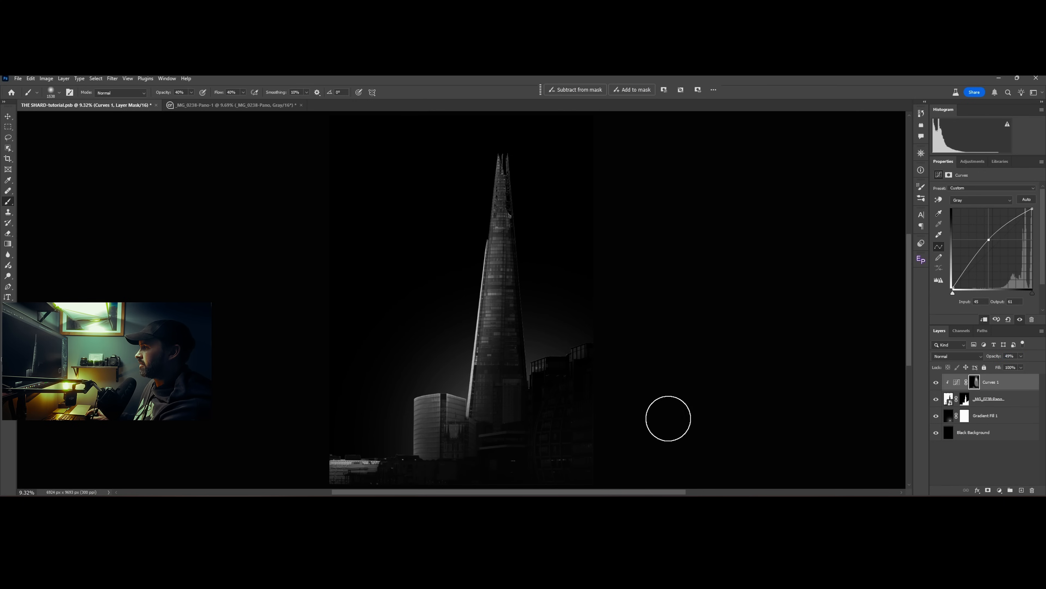
click(937, 383)
click(936, 383)
click(936, 382)
click(936, 383)
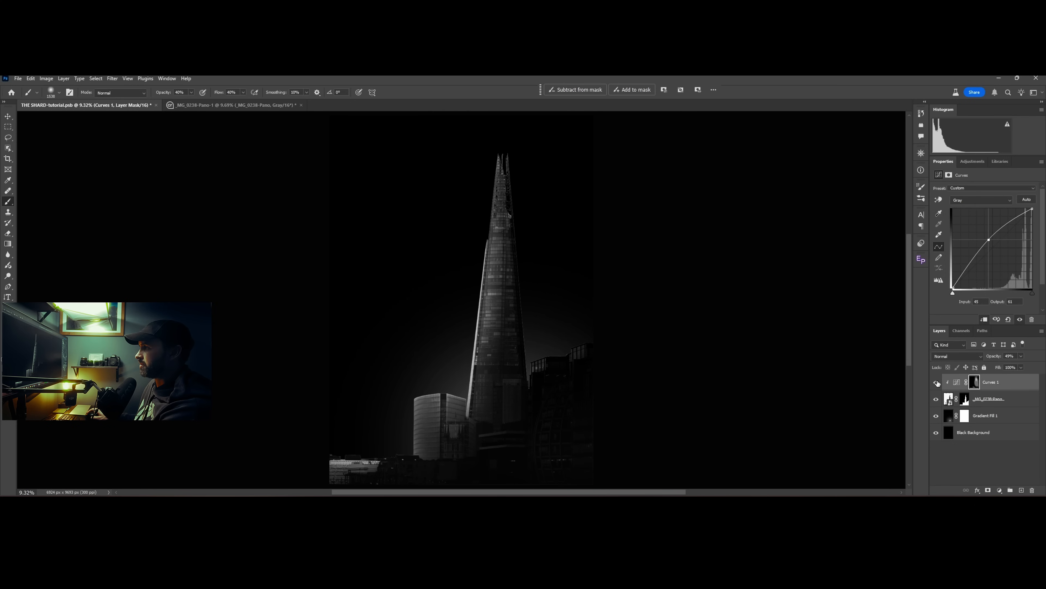
Step: Add a second, brightening Curves adjustment with a point at input 71, output 38, and invert its mask to black
click(1000, 490)
click(1017, 386)
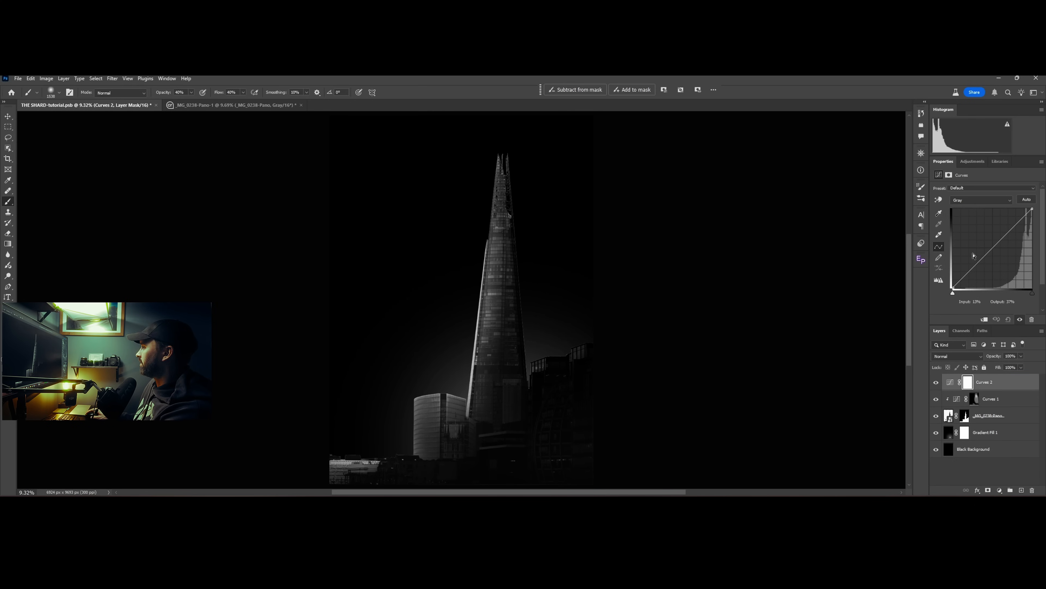
drag(997, 244, 1009, 257)
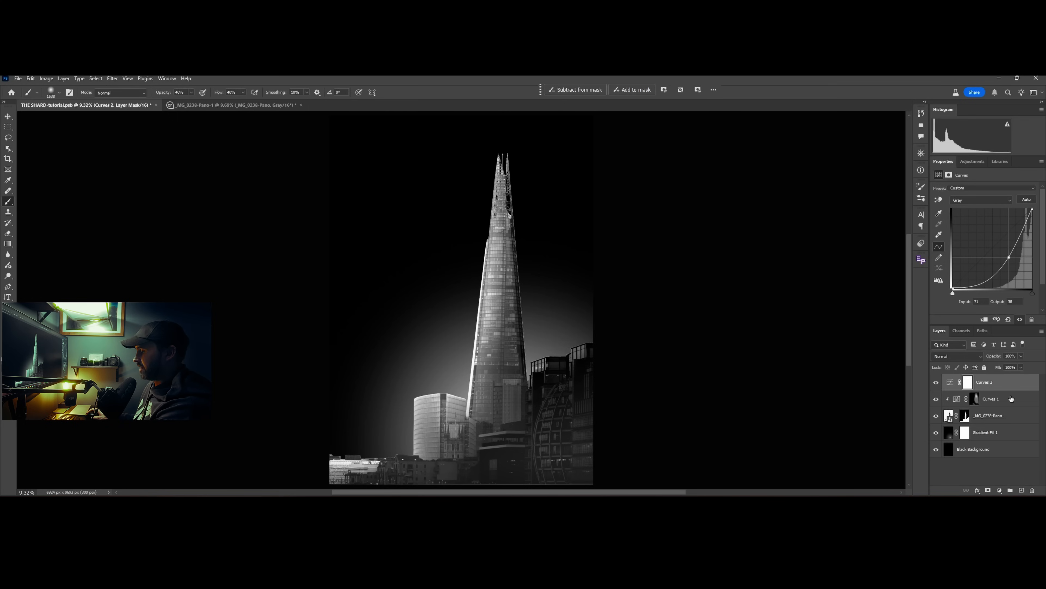
key(ctrl+i)
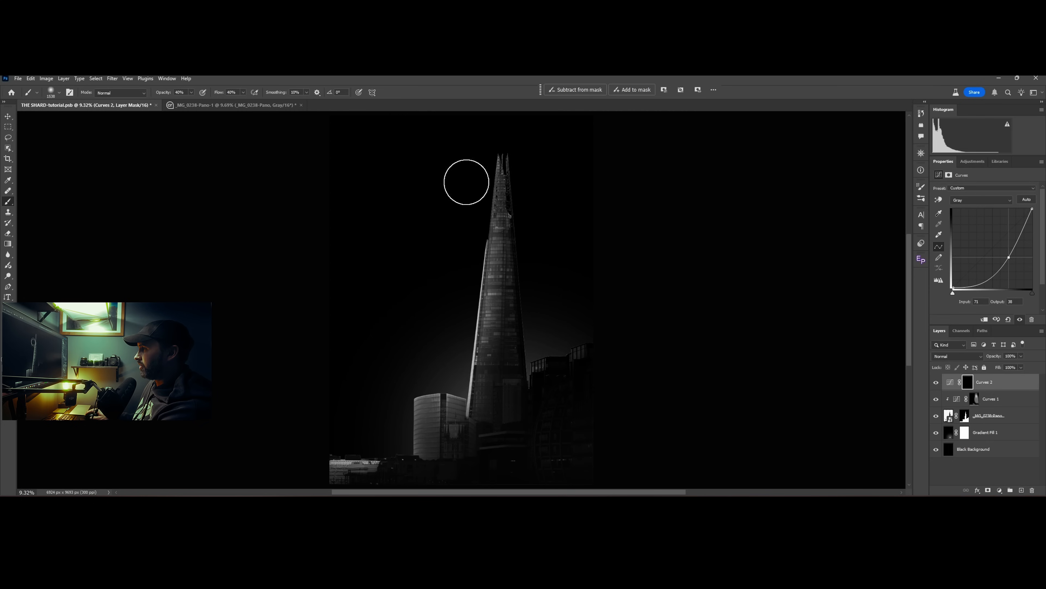
Step: Paint the tower's left side into the brightening Curves mask, with the layer clipped to the panorama, and reduce the layer's opacity to 28%
drag(487, 221, 479, 340)
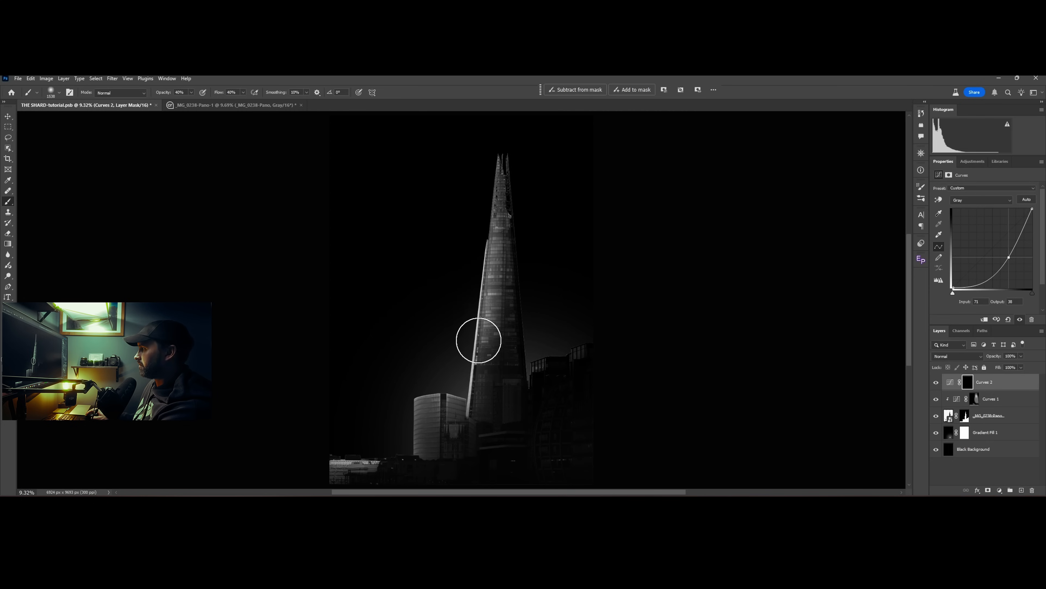
click(985, 319)
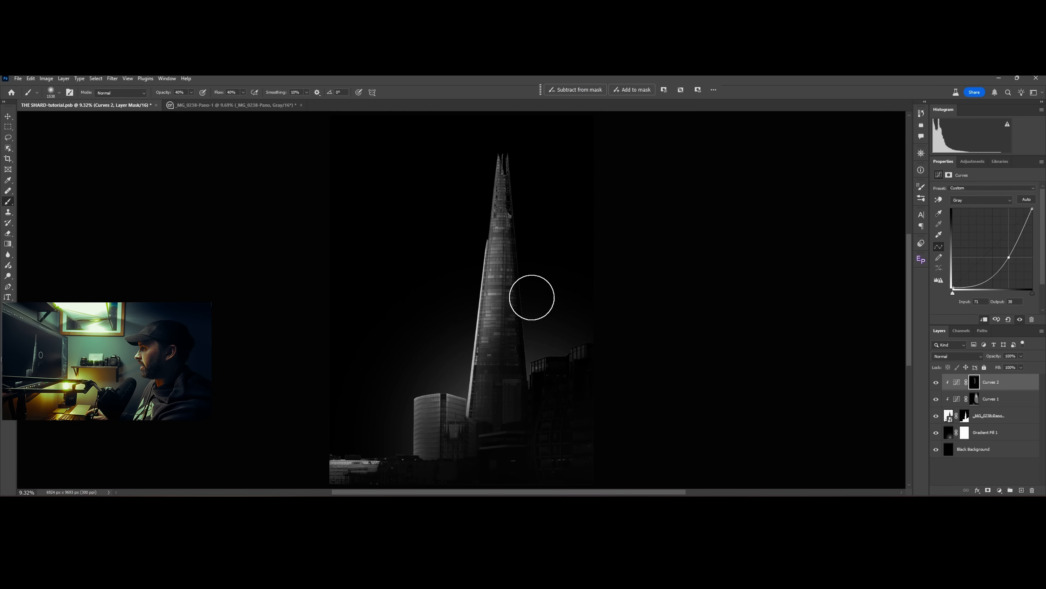
drag(483, 268, 470, 356)
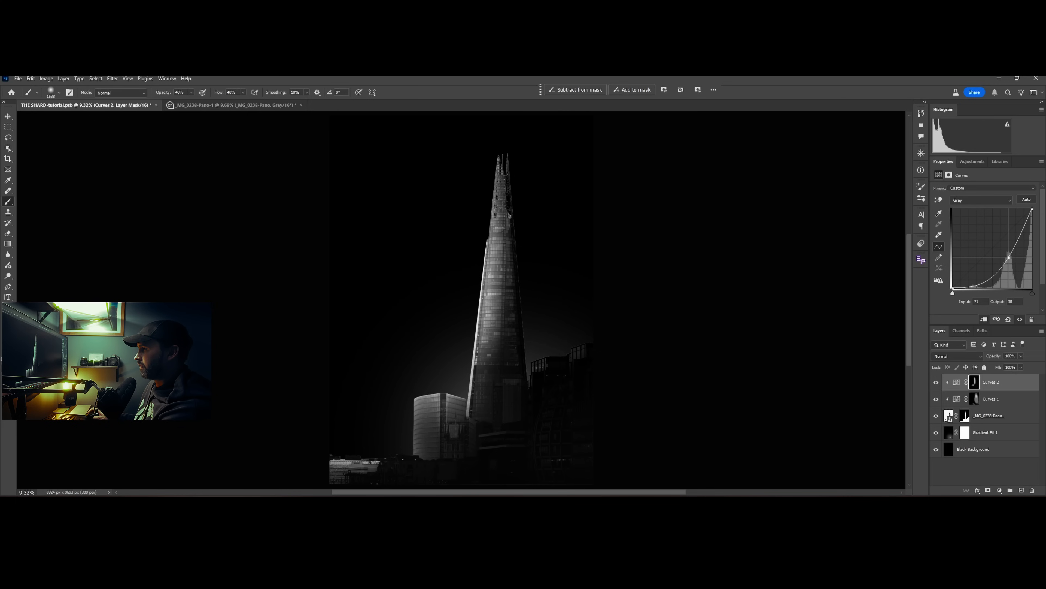
mouse_move(563, 426)
mouse_down()
mouse_move(581, 454)
mouse_move(551, 440)
mouse_move(616, 423)
mouse_up()
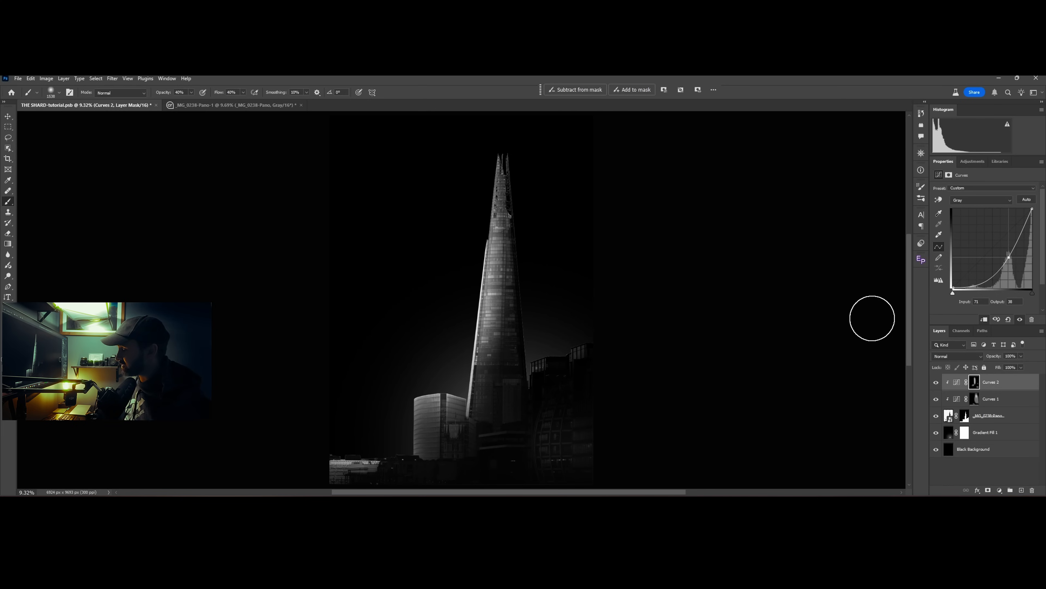
drag(994, 356, 951, 374)
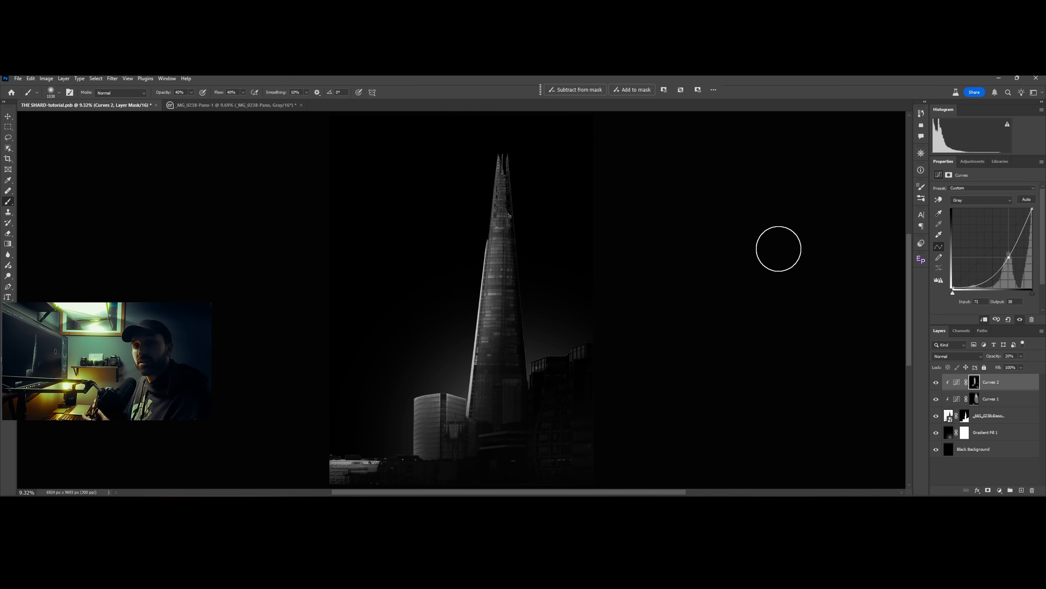